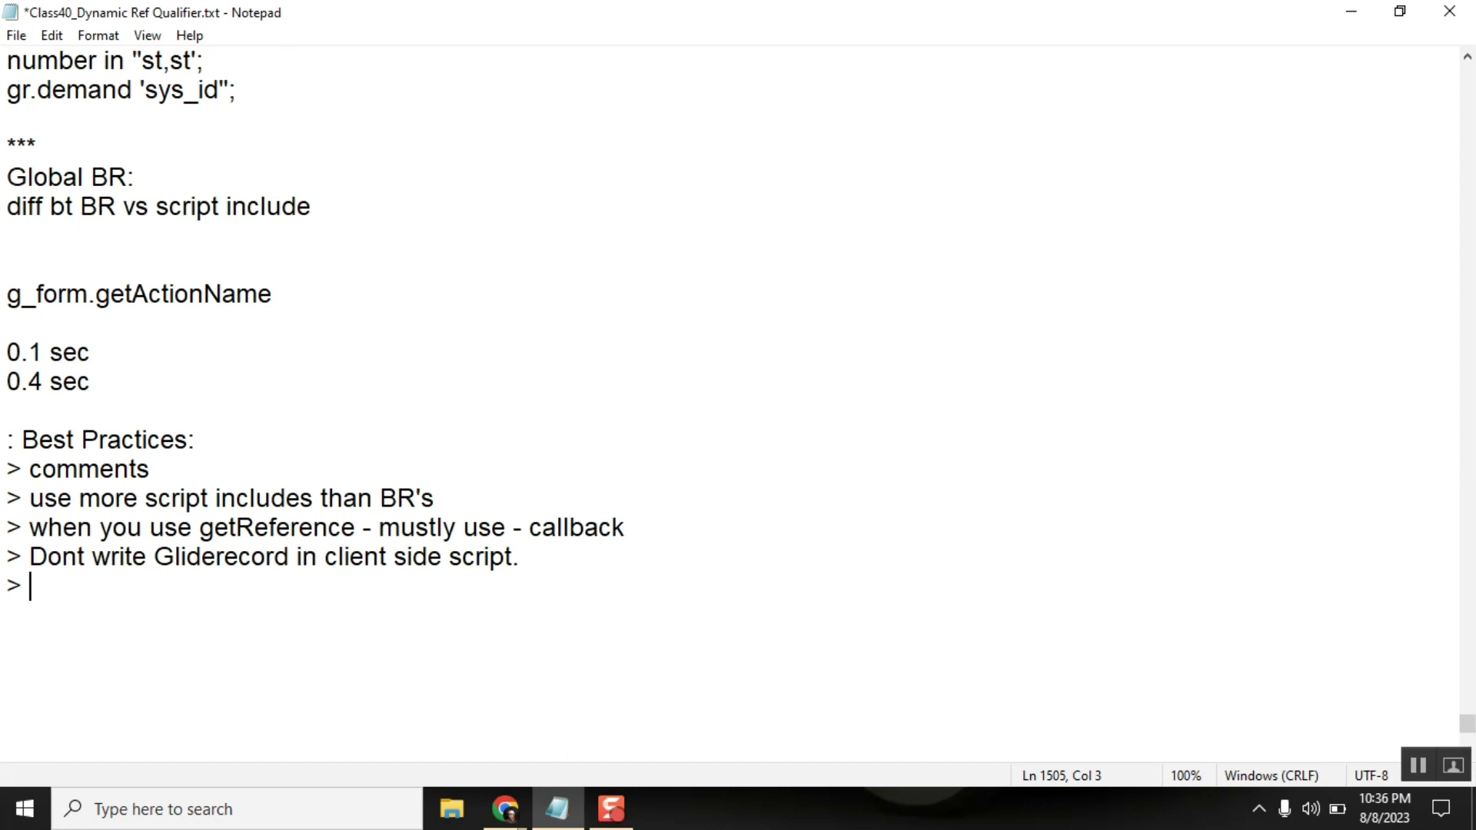
Bring up the open Chrome windows from the taskbar
left_click(504, 809)
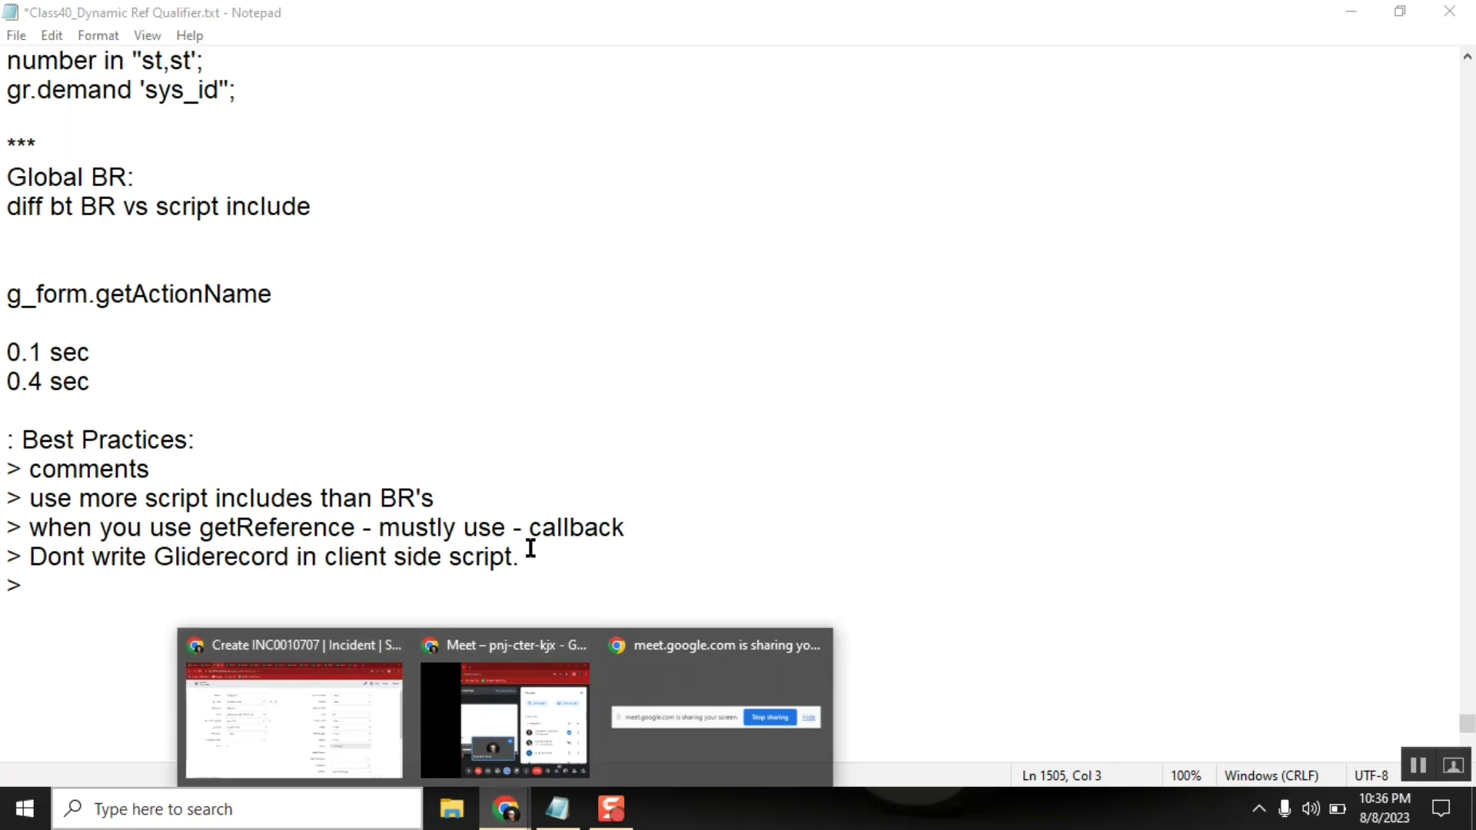
In a new Chrome tab, search Google for 'servicenow scripting best practices'
left_click(342, 703)
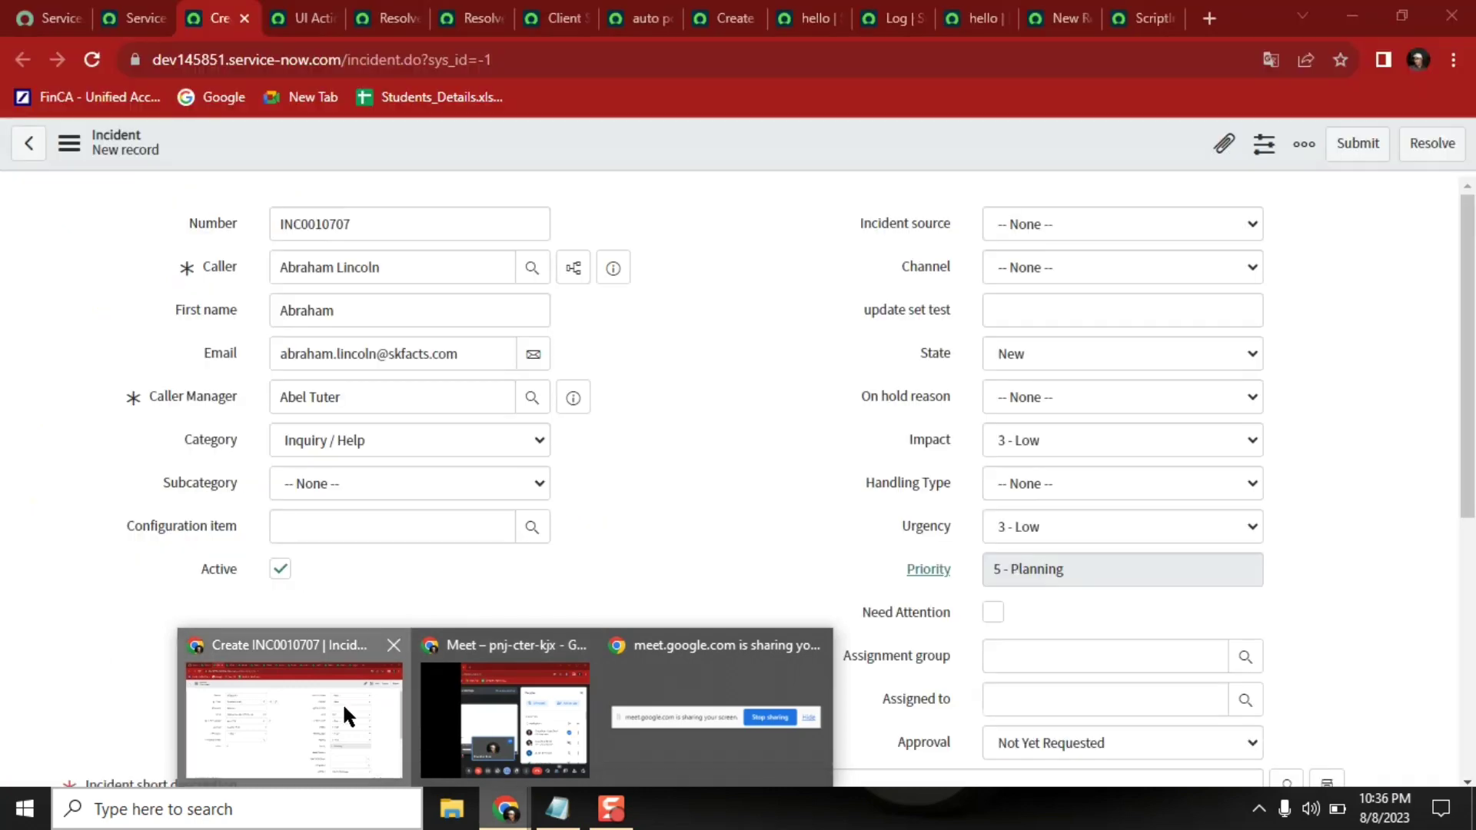
left_click(1206, 19)
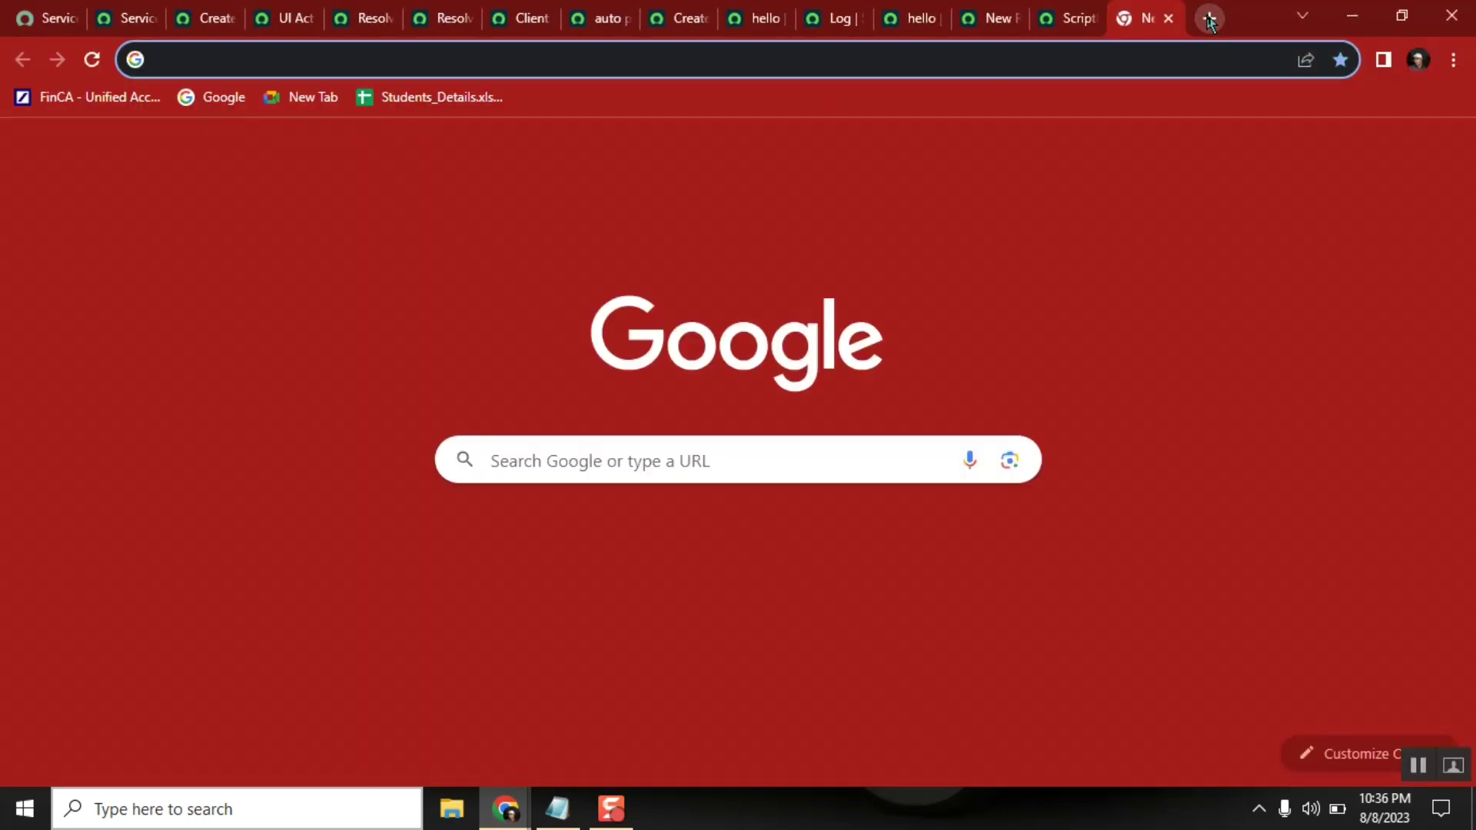
type("service")
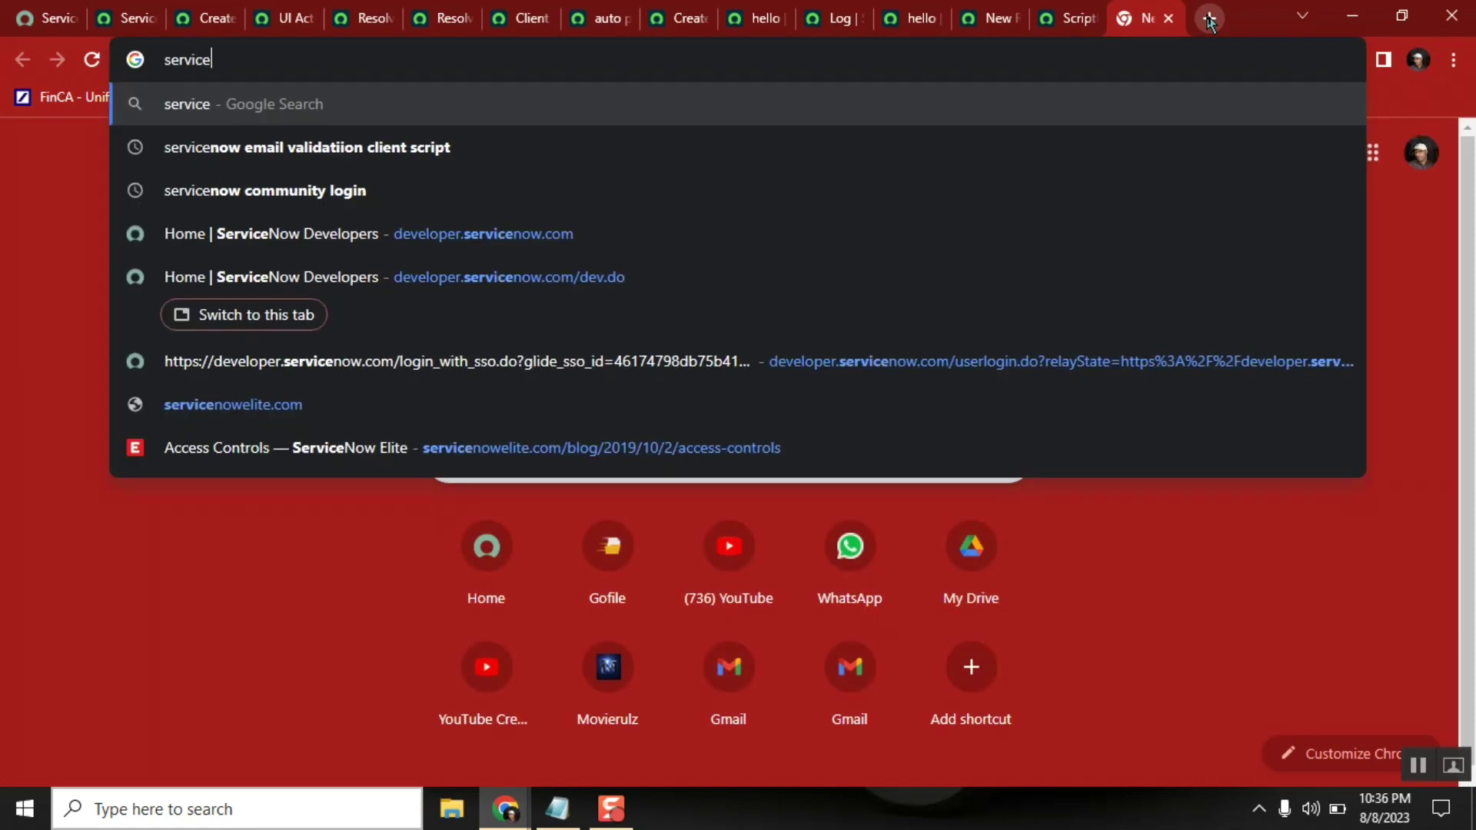
type("now scripts")
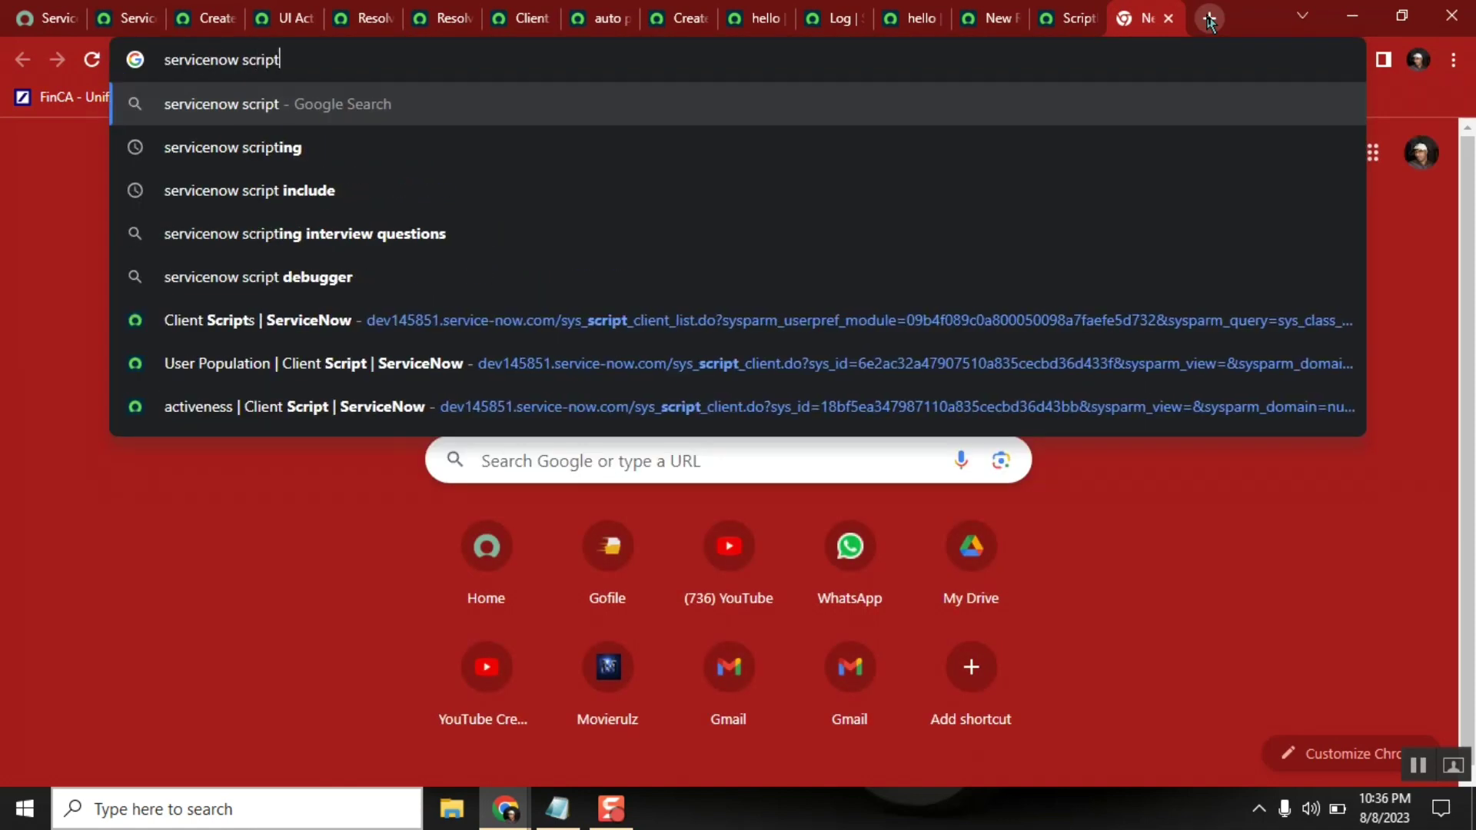
key("BackSpace")
type("ing bet")
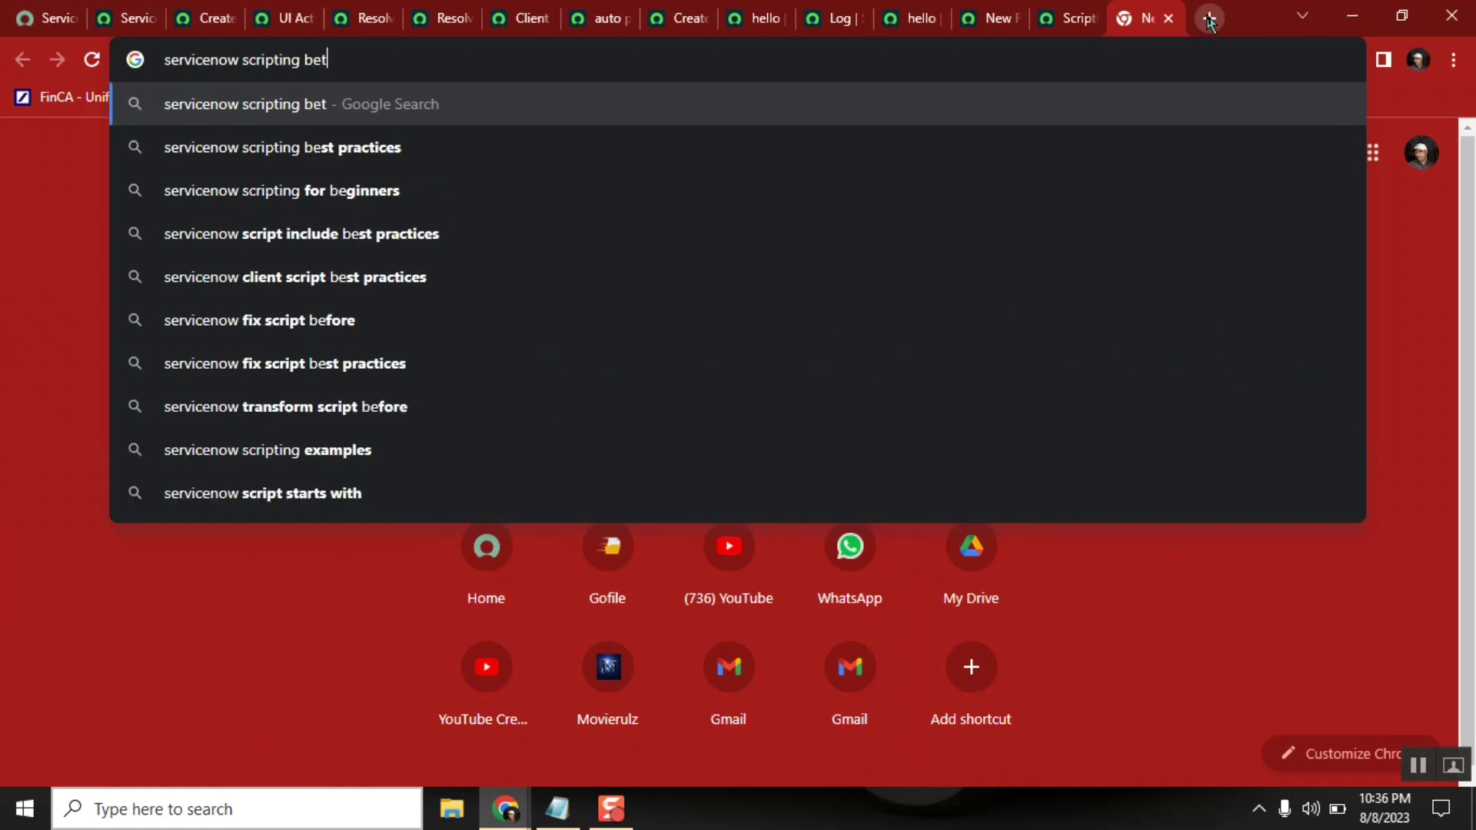
key("BackSpace")
type("st p")
key("Return")
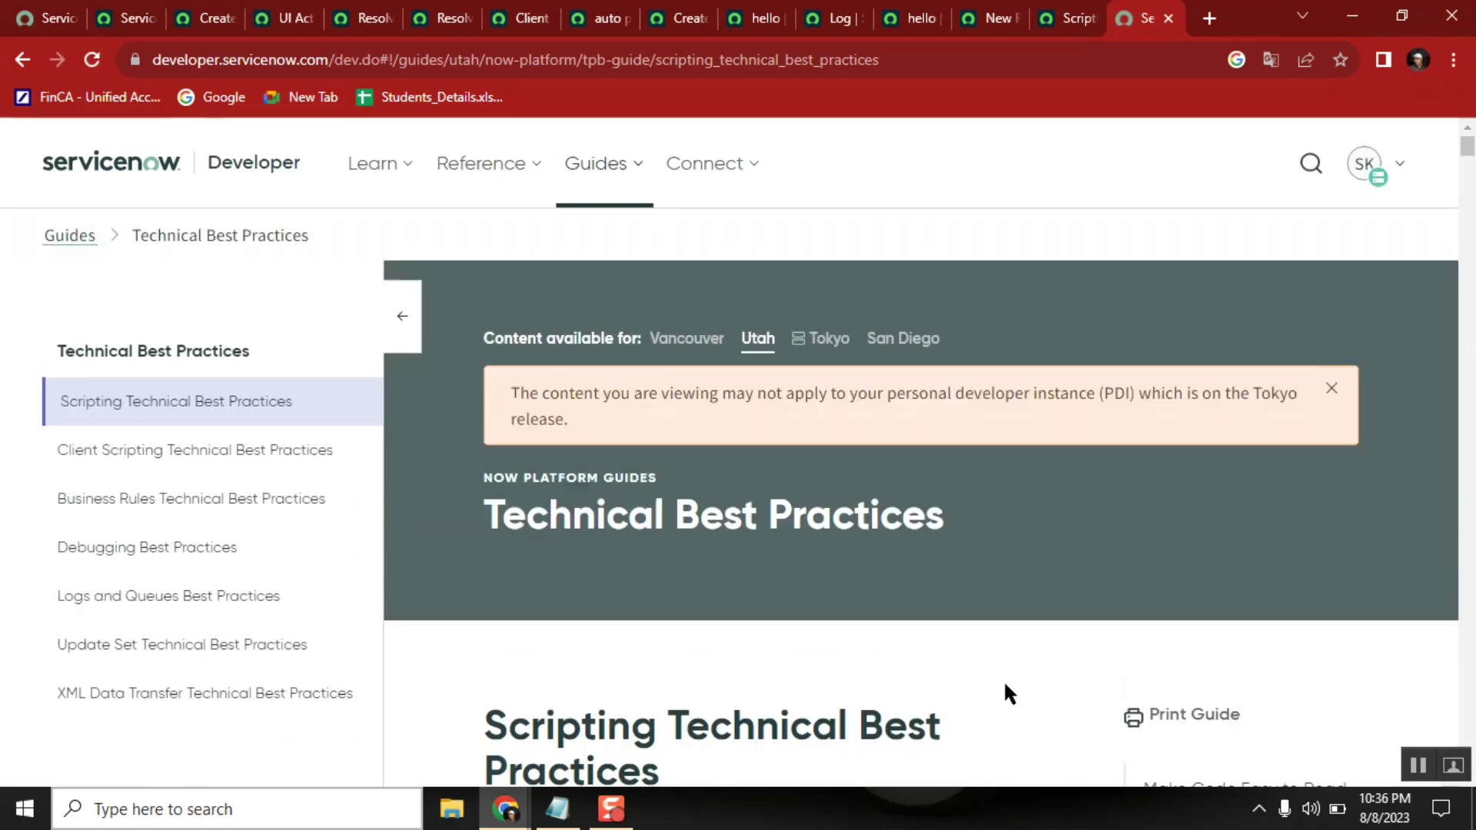
scroll(915, 653, "down", 5)
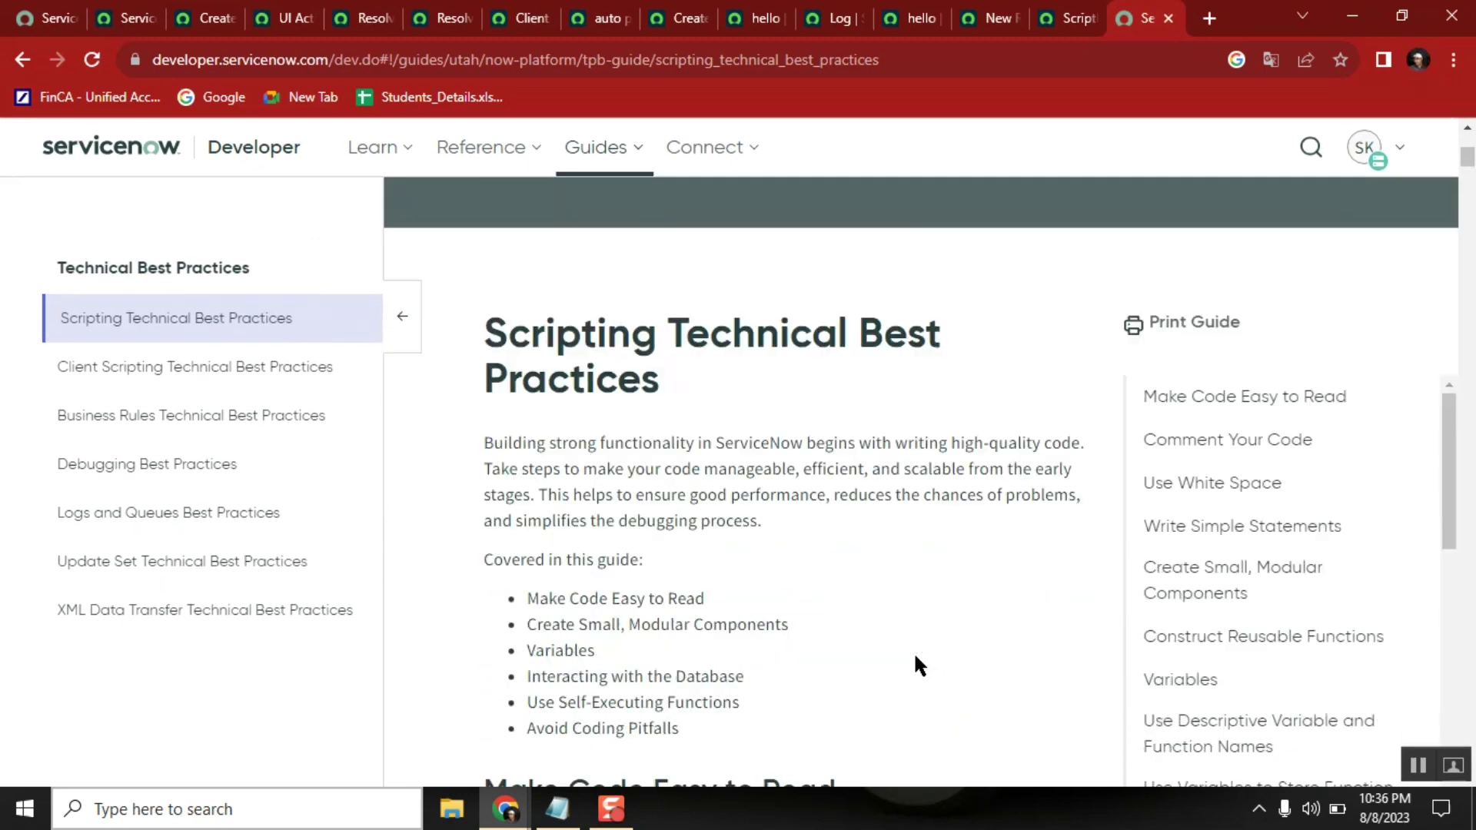
scroll(916, 656, "down", 5)
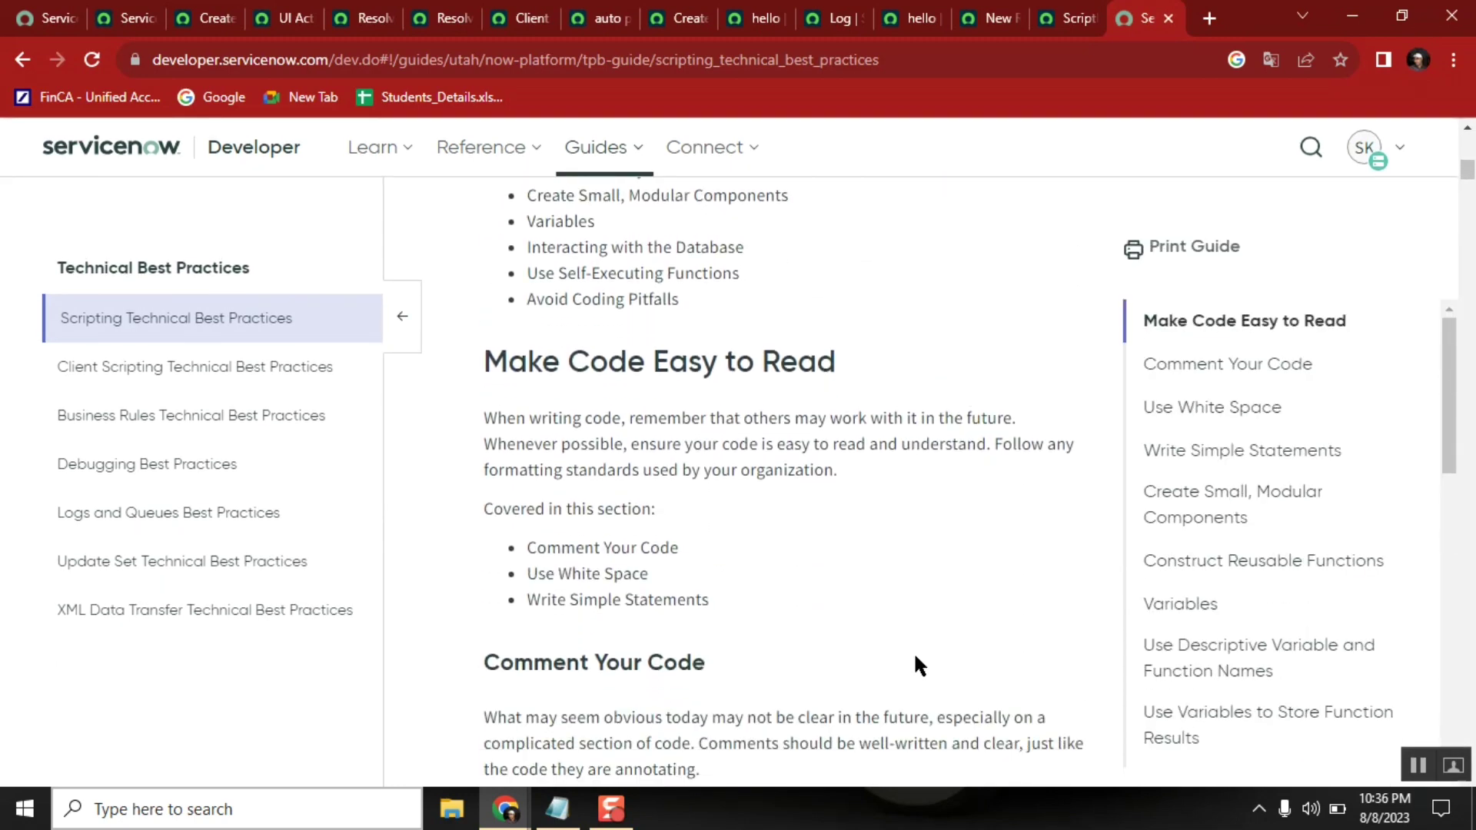
scroll(915, 661, "down", 4)
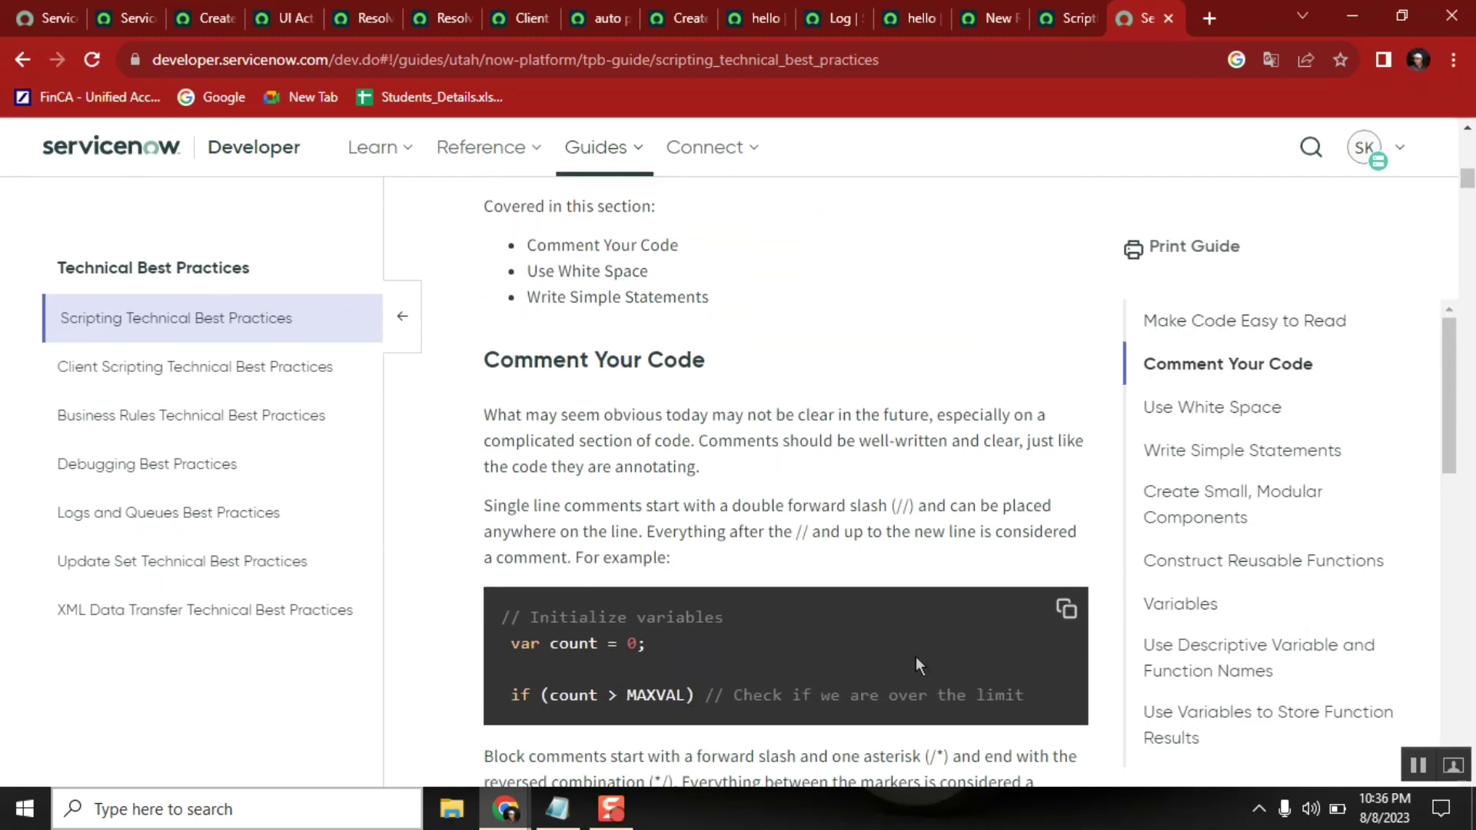
scroll(915, 656, "down", 2)
scroll(913, 652, "down", 1)
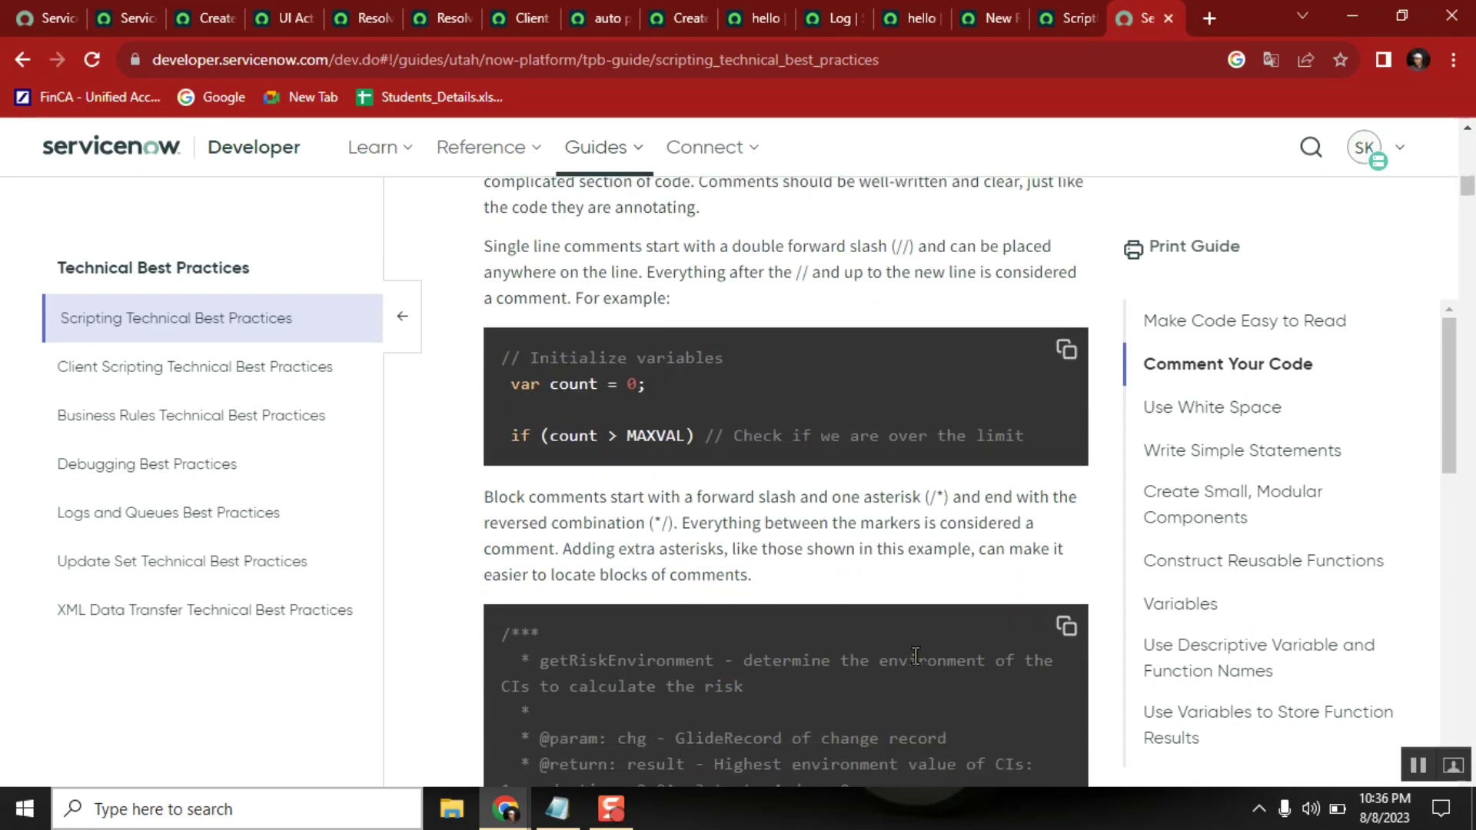
scroll(916, 656, "down", 12)
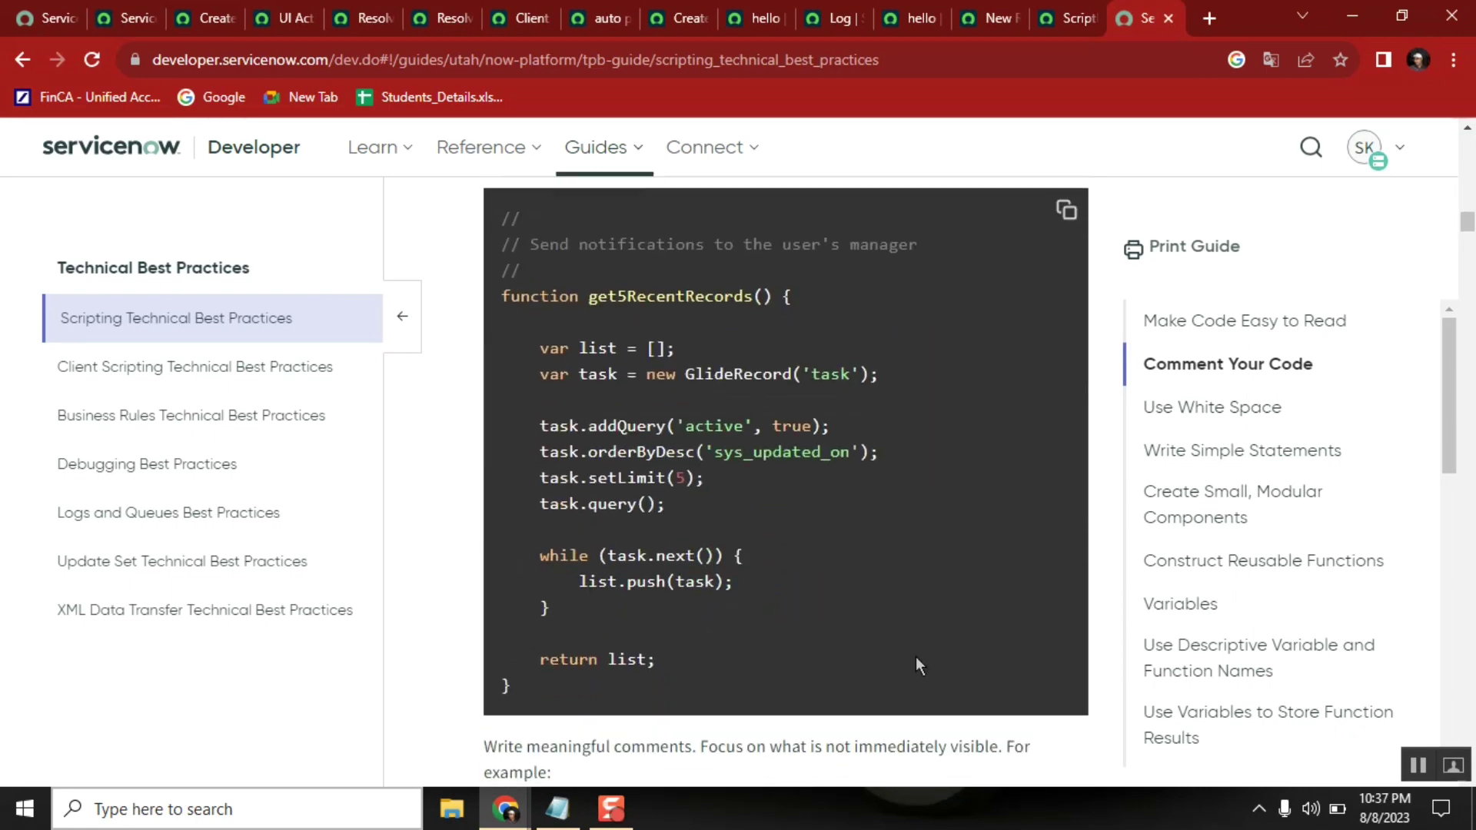
scroll(915, 656, "down", 7)
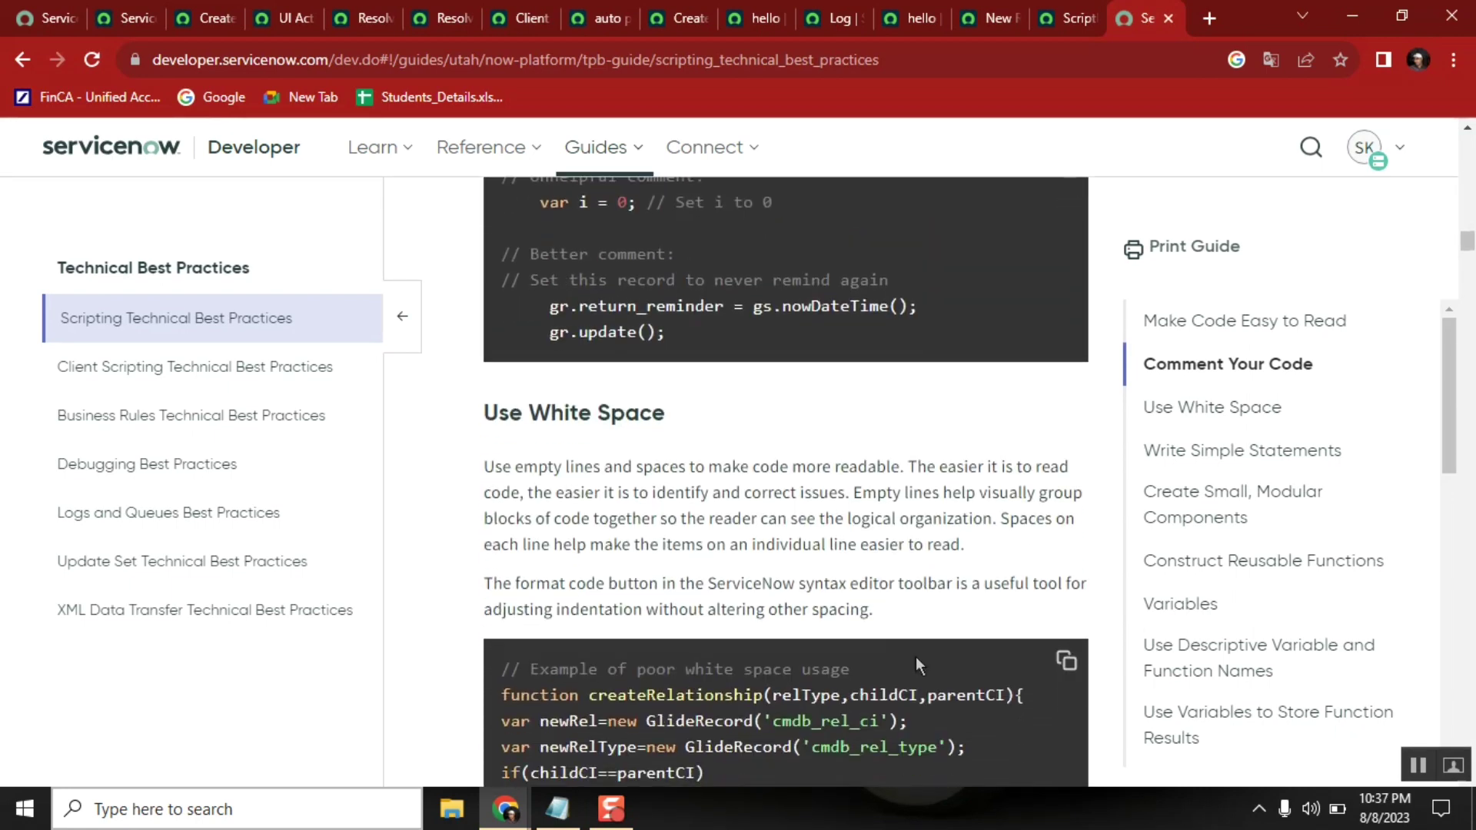
scroll(915, 657, "down", 2)
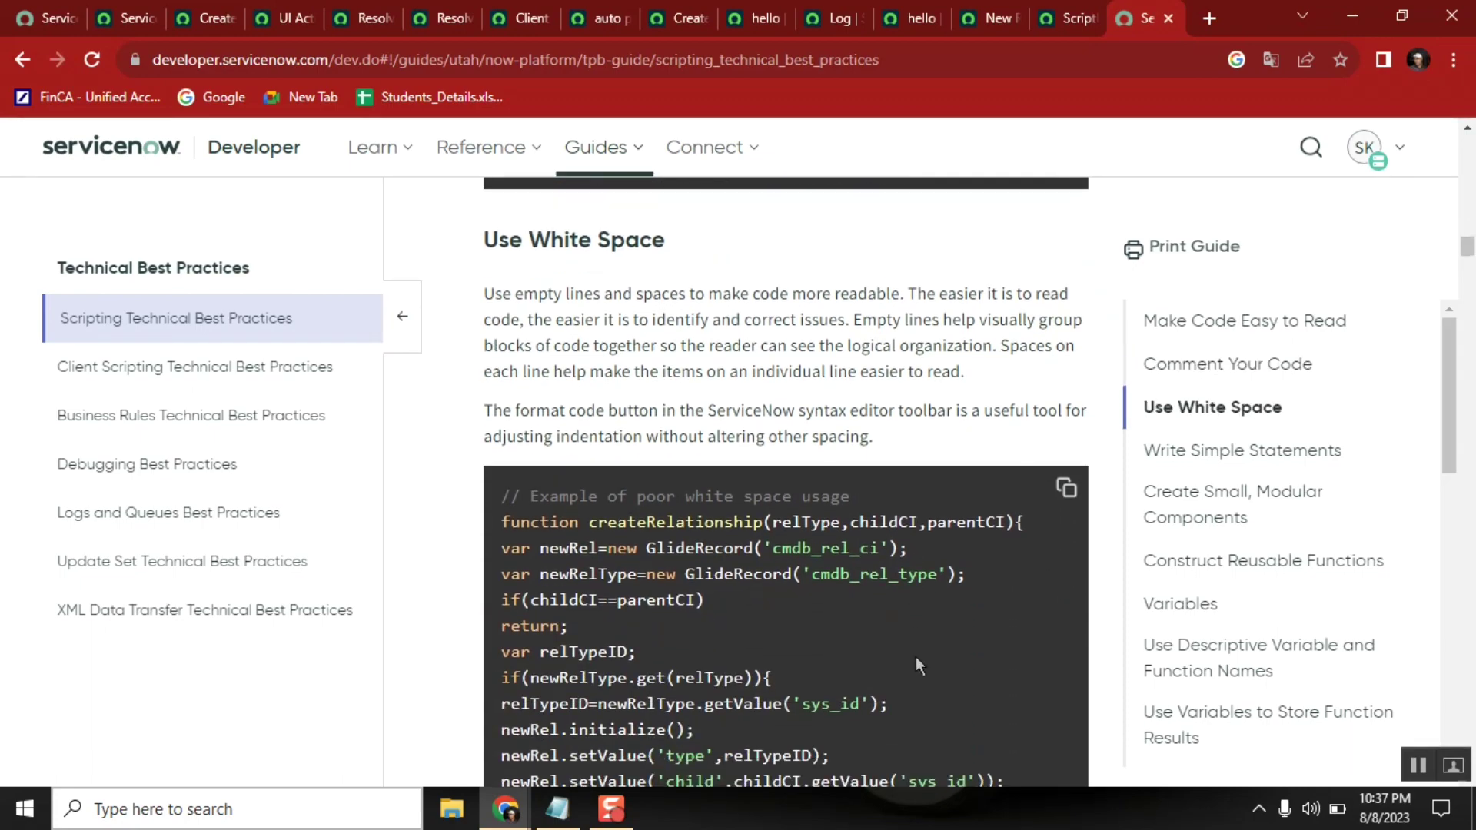
scroll(916, 657, "down", 12)
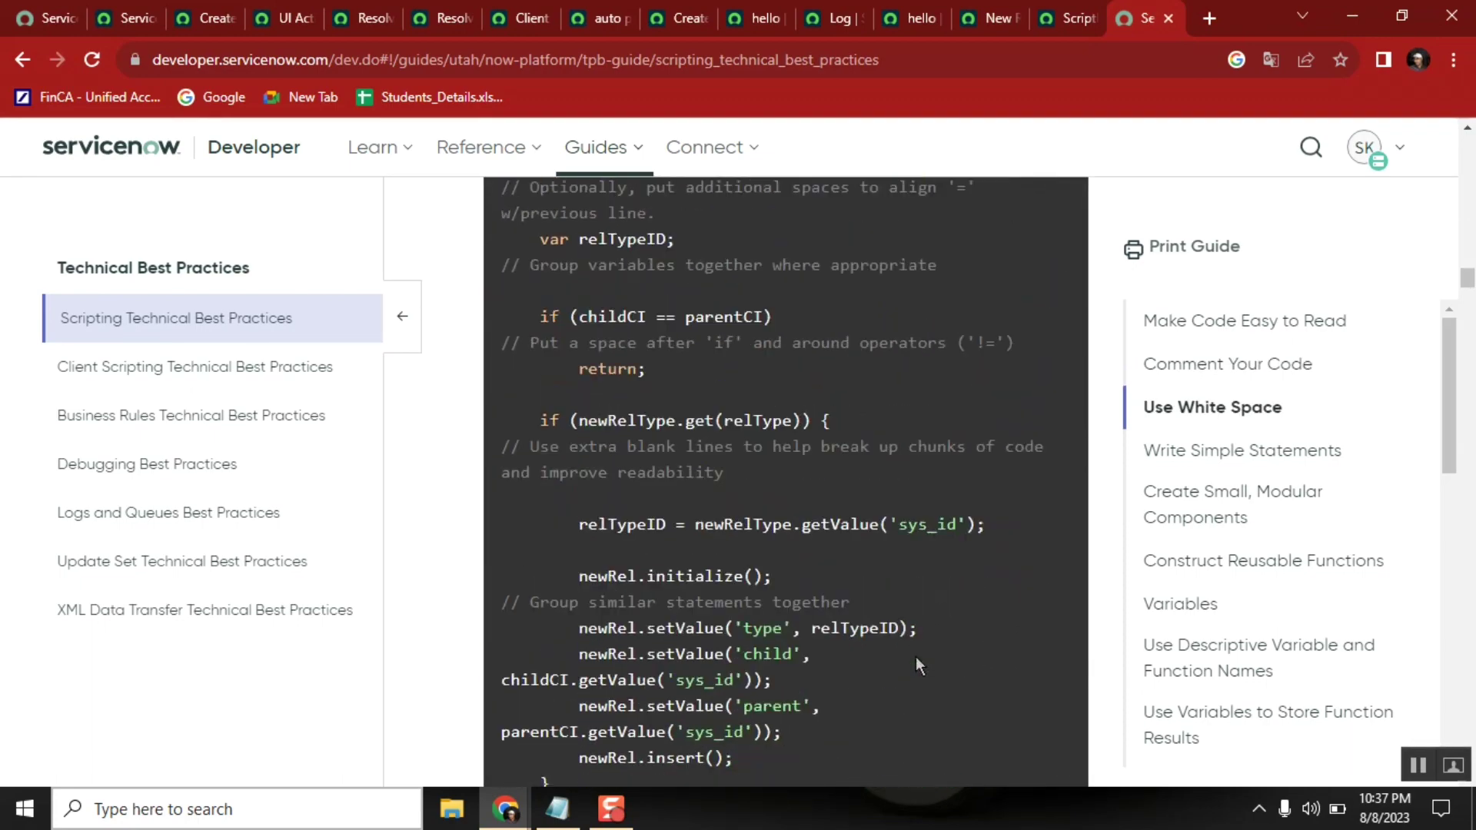
scroll(916, 656, "down", 7)
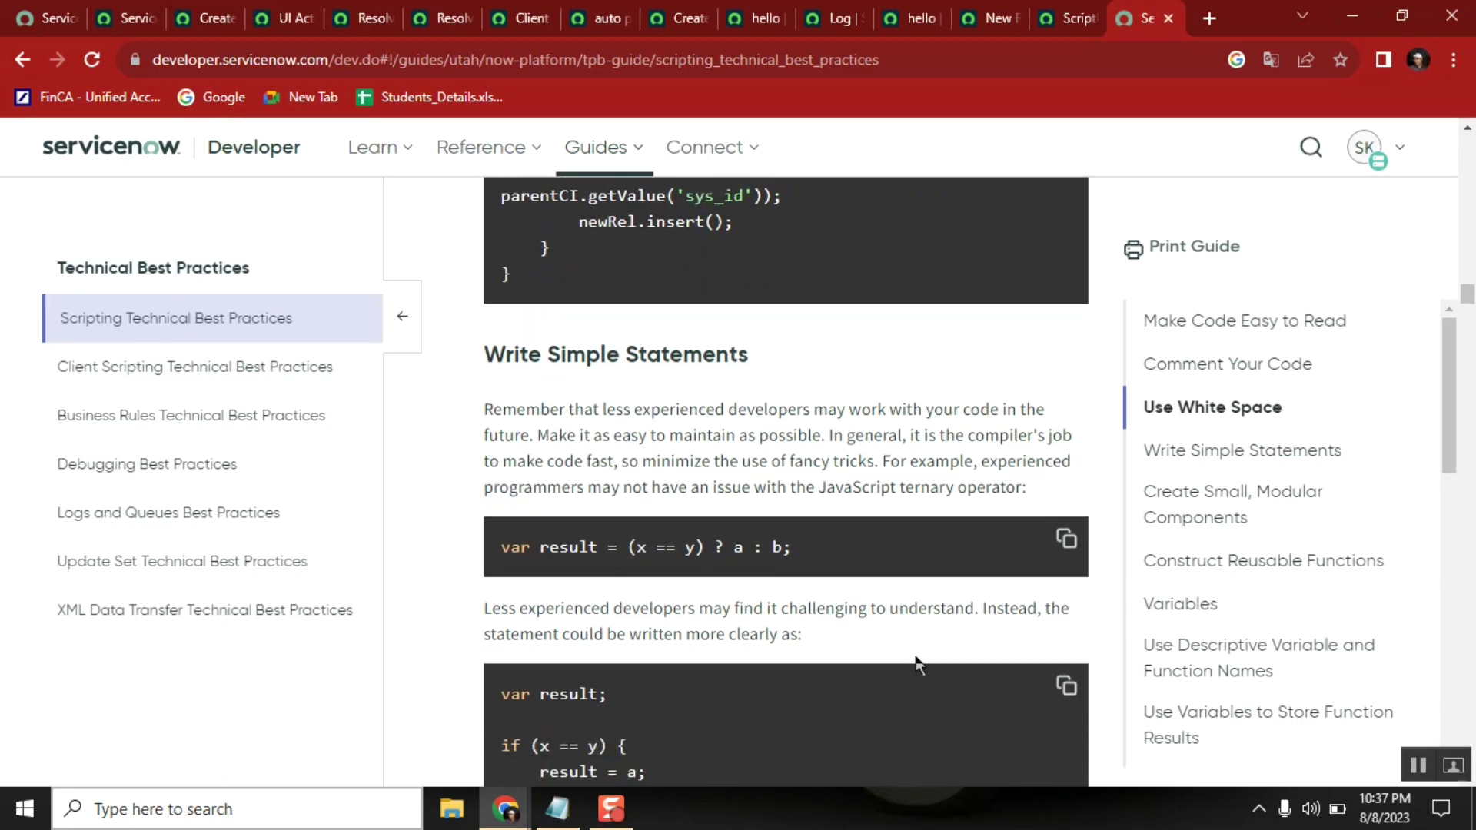
scroll(916, 657, "down", 6)
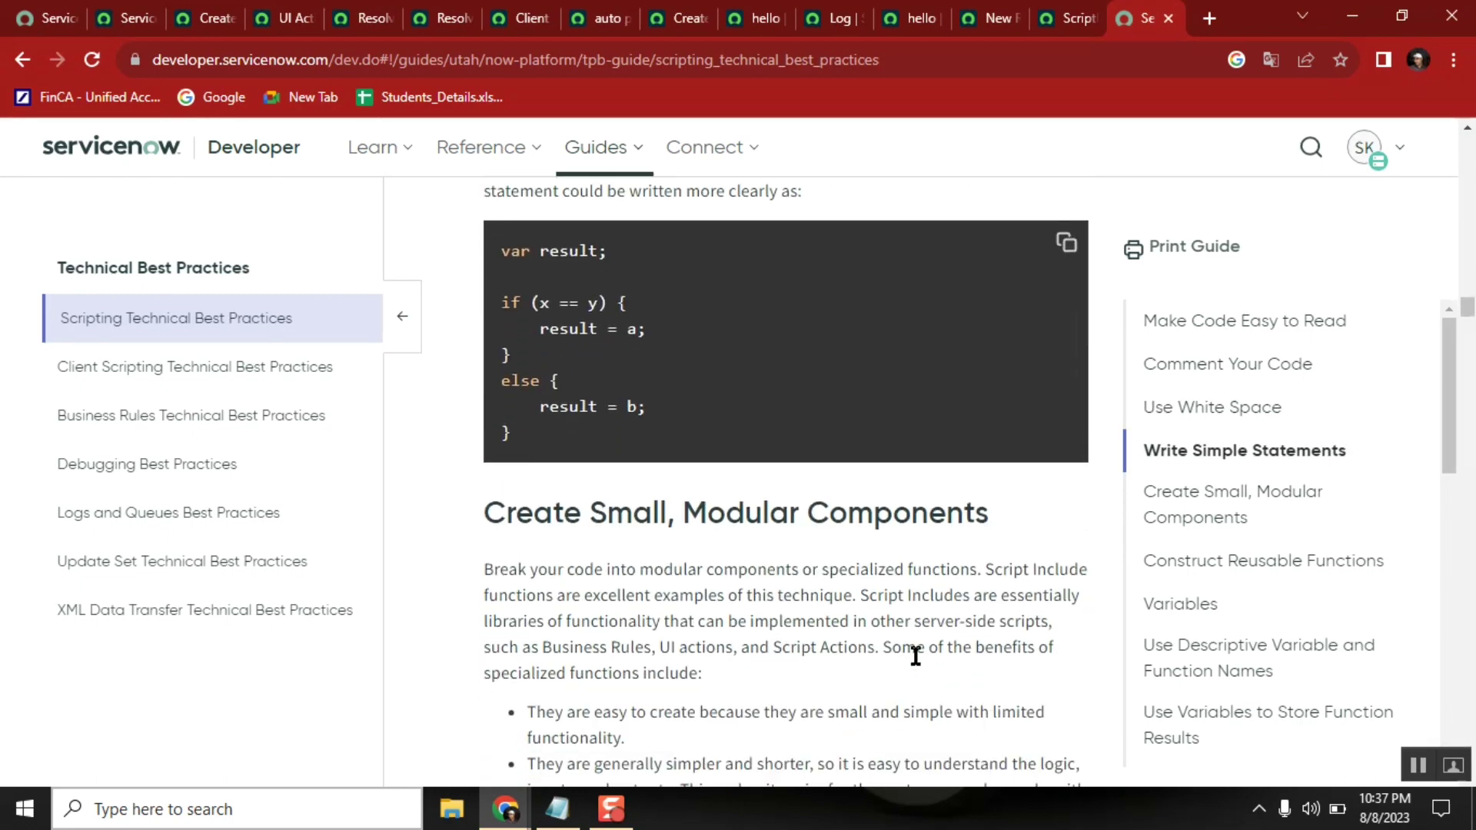
scroll(915, 657, "down", 8)
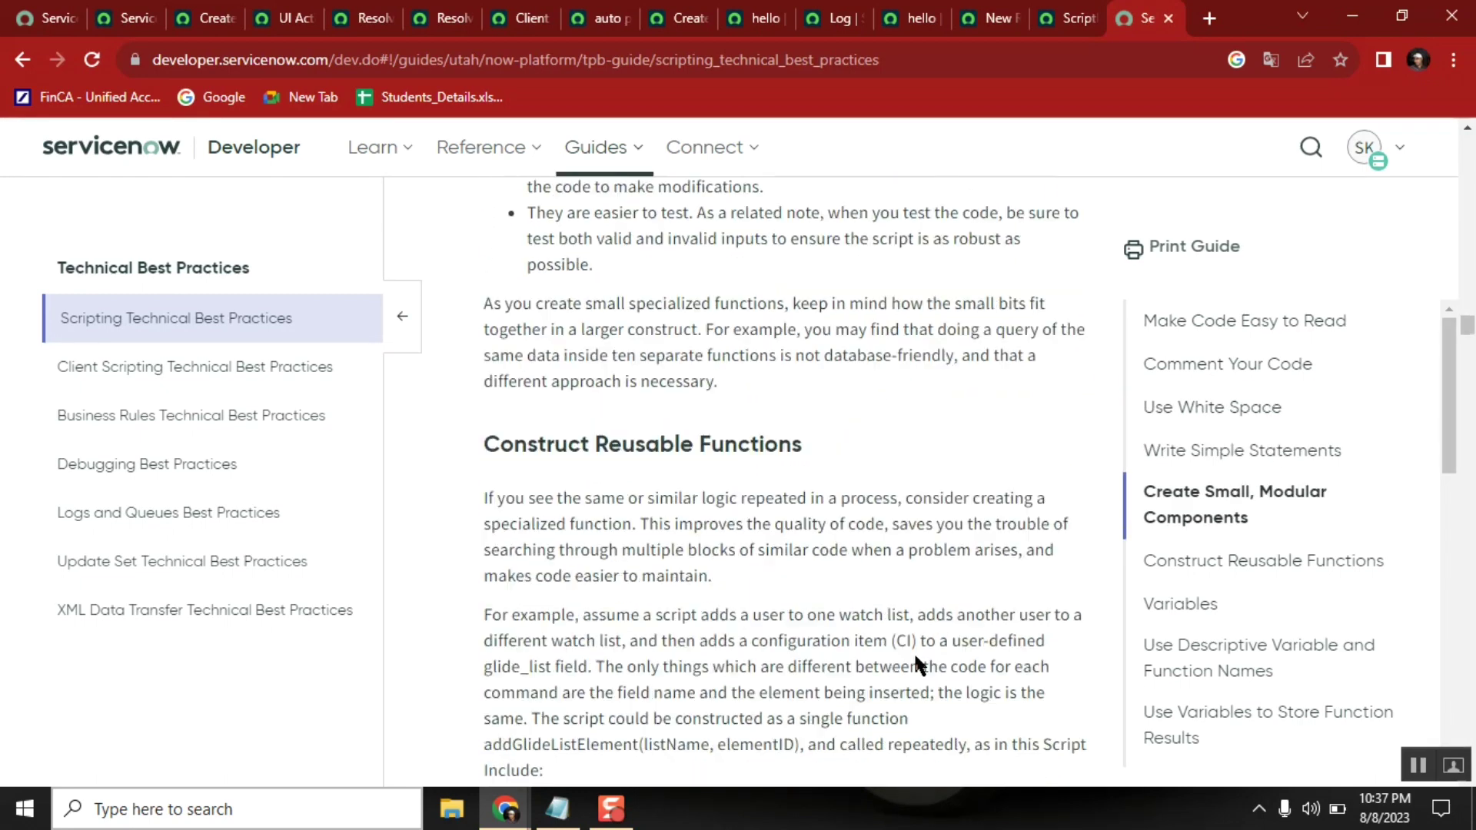
scroll(915, 655, "down", 3)
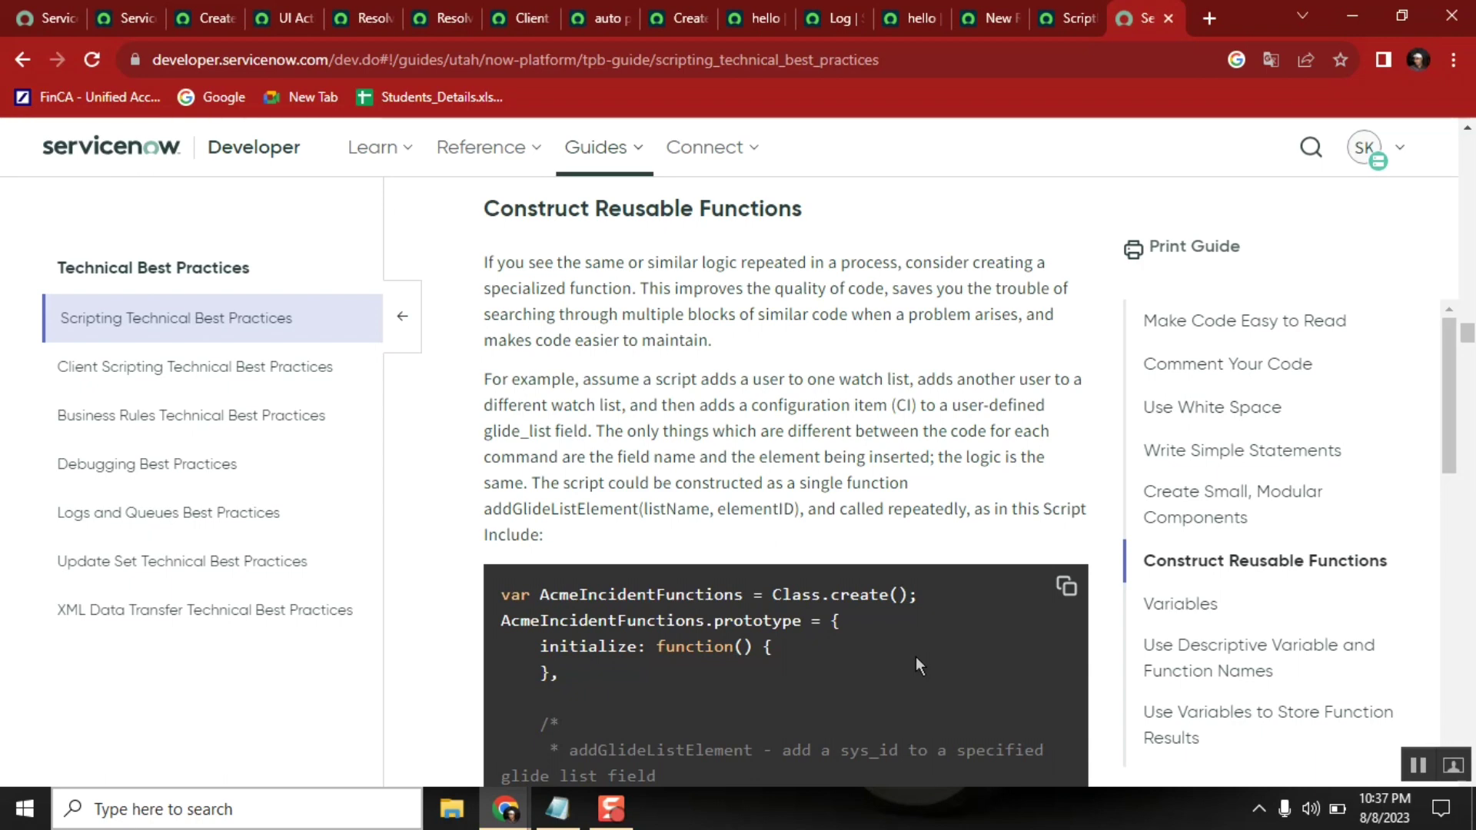
double_click(633, 211)
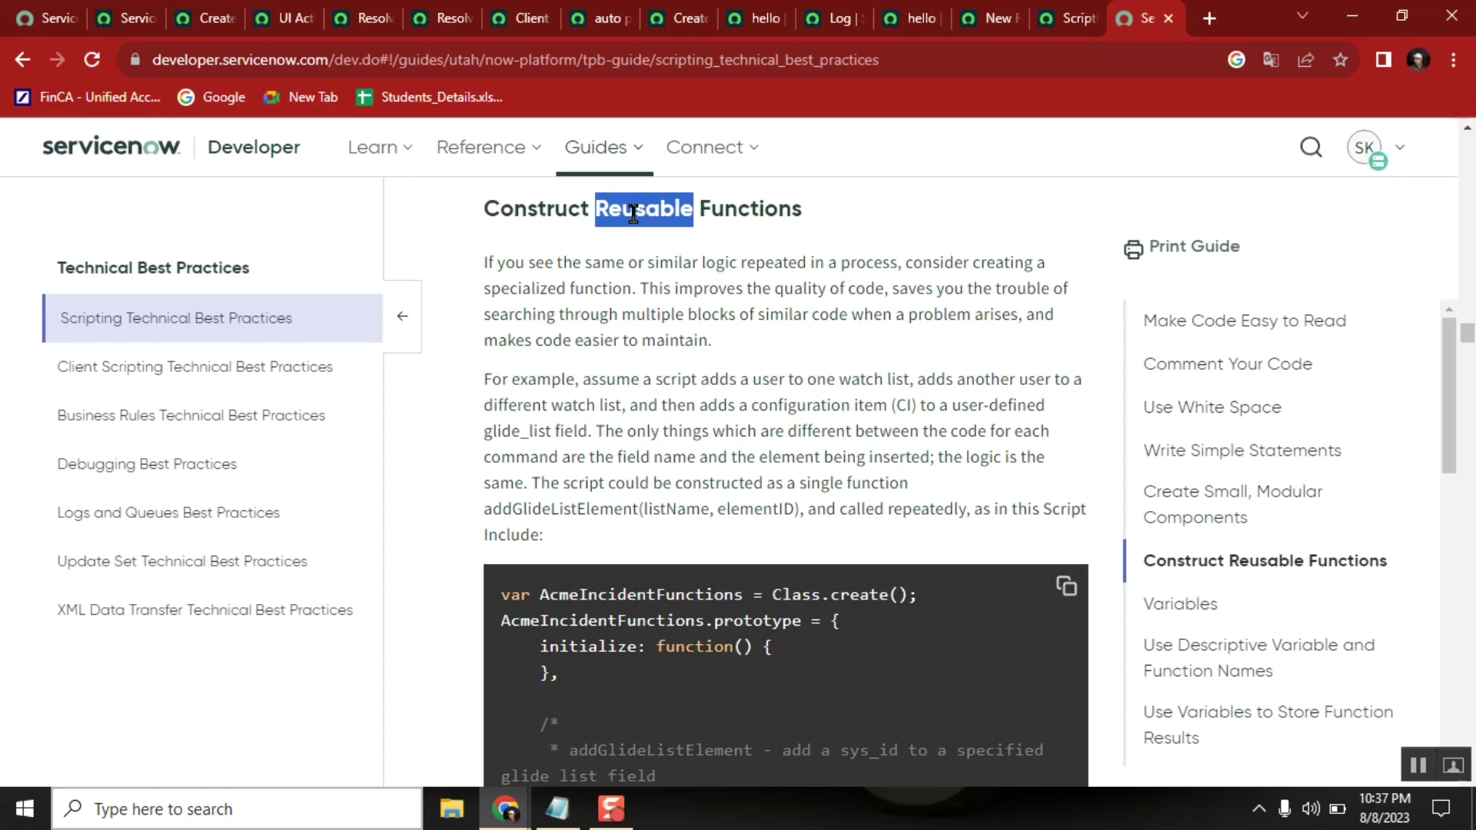
scroll(633, 213, "down", 3)
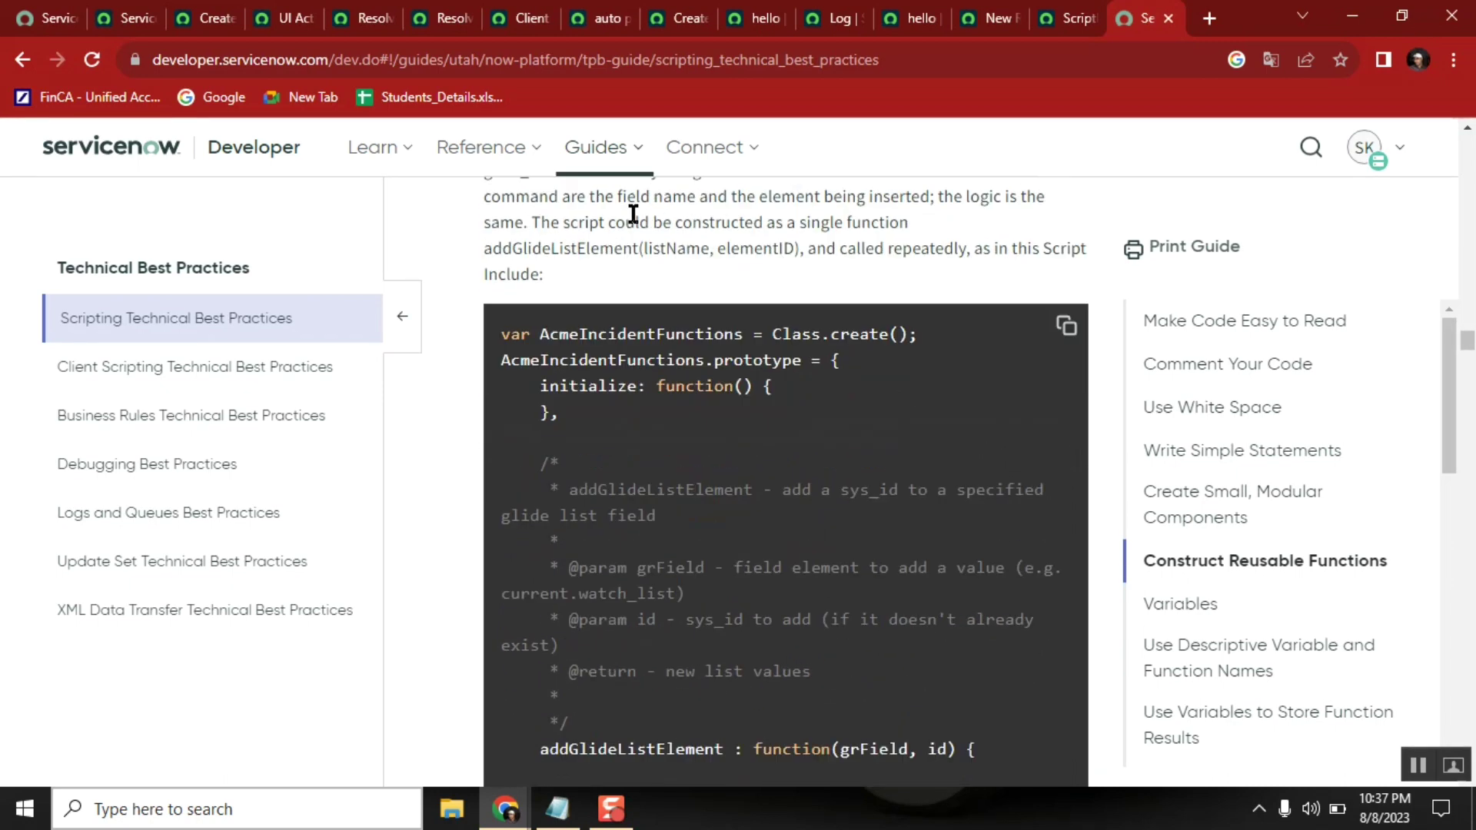
scroll(633, 214, "down", 5)
scroll(634, 215, "down", 7)
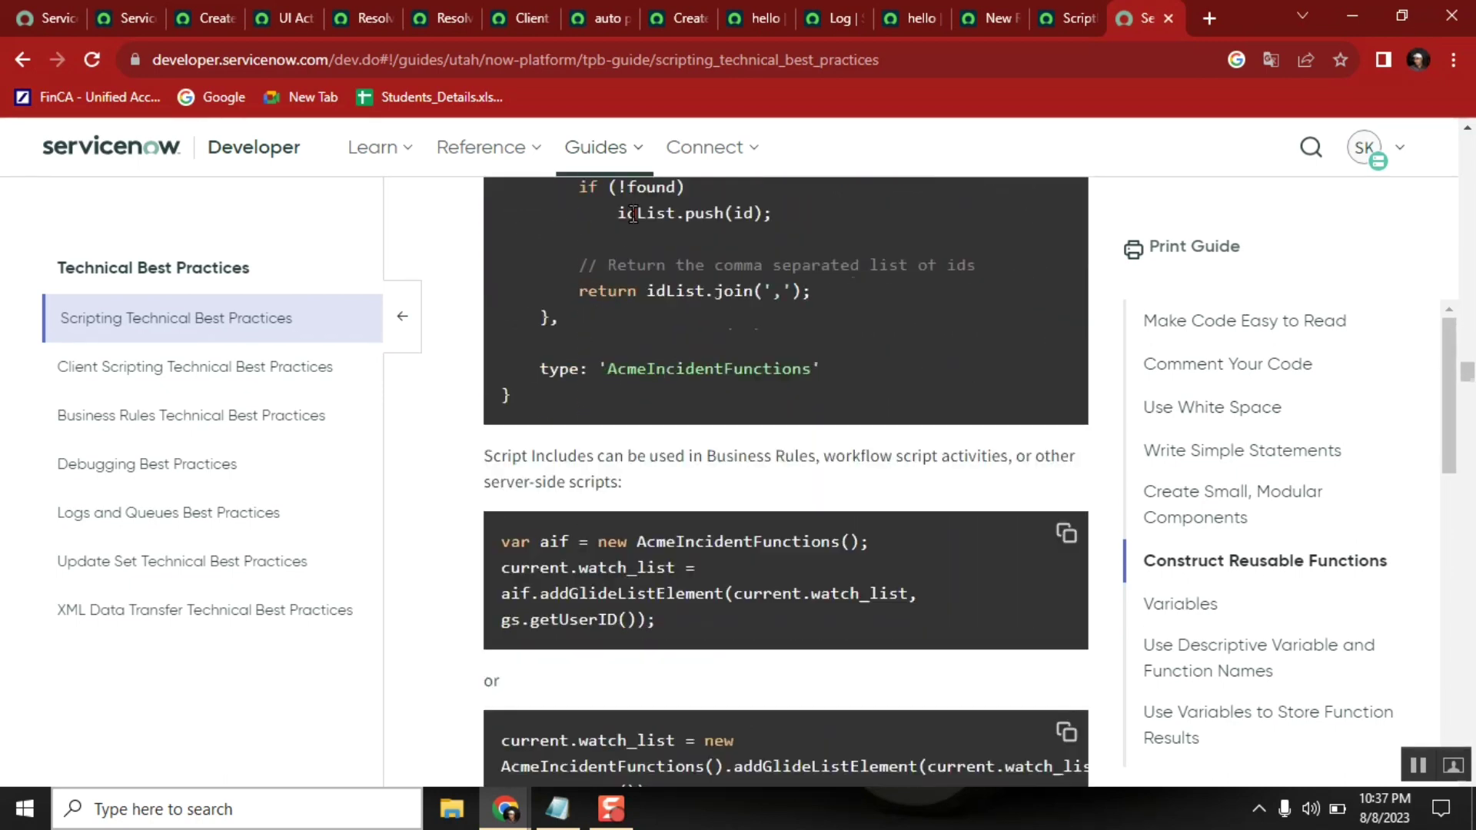
scroll(633, 213, "down", 9)
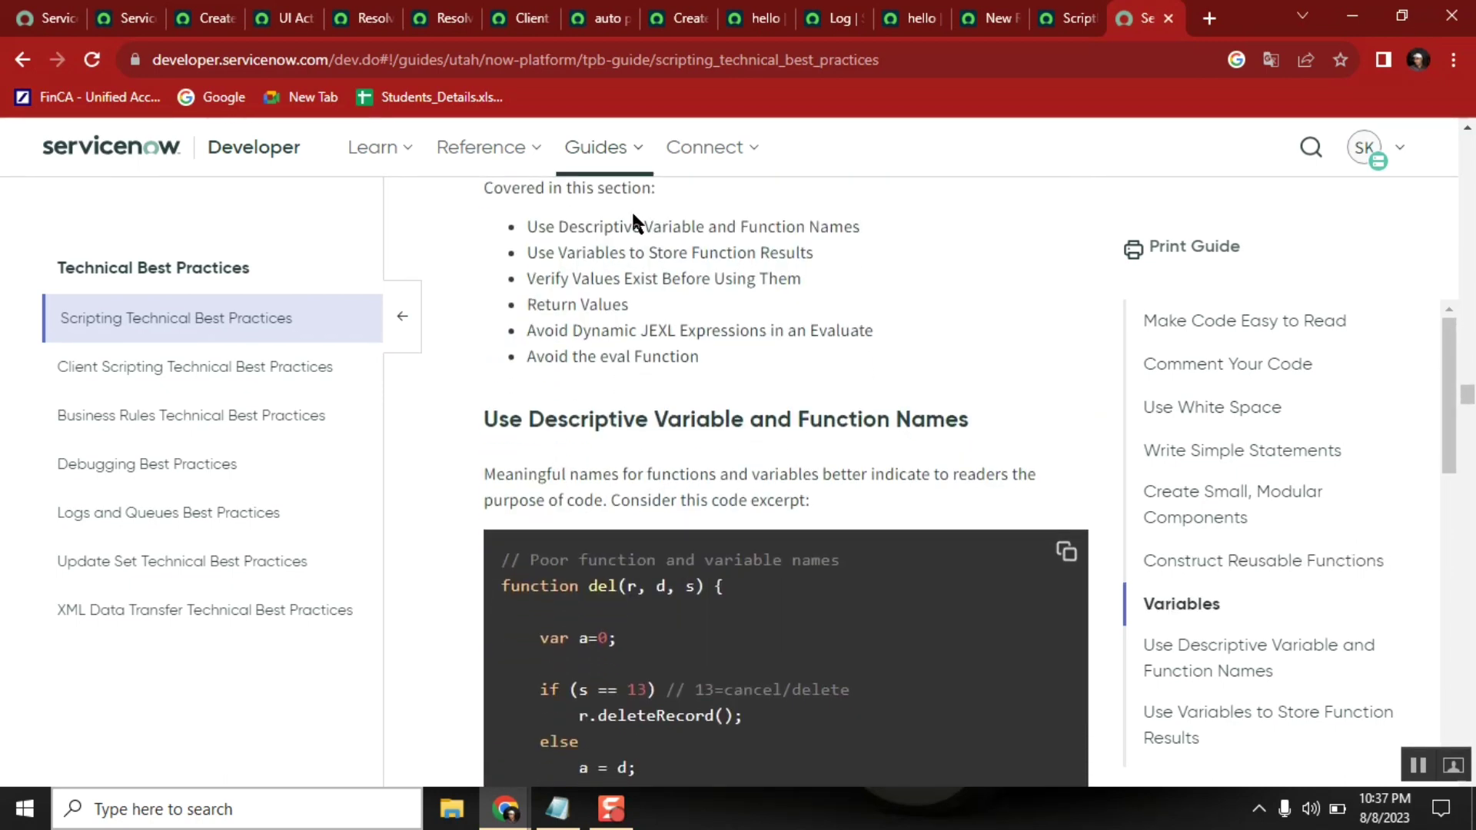
scroll(632, 215, "down", 9)
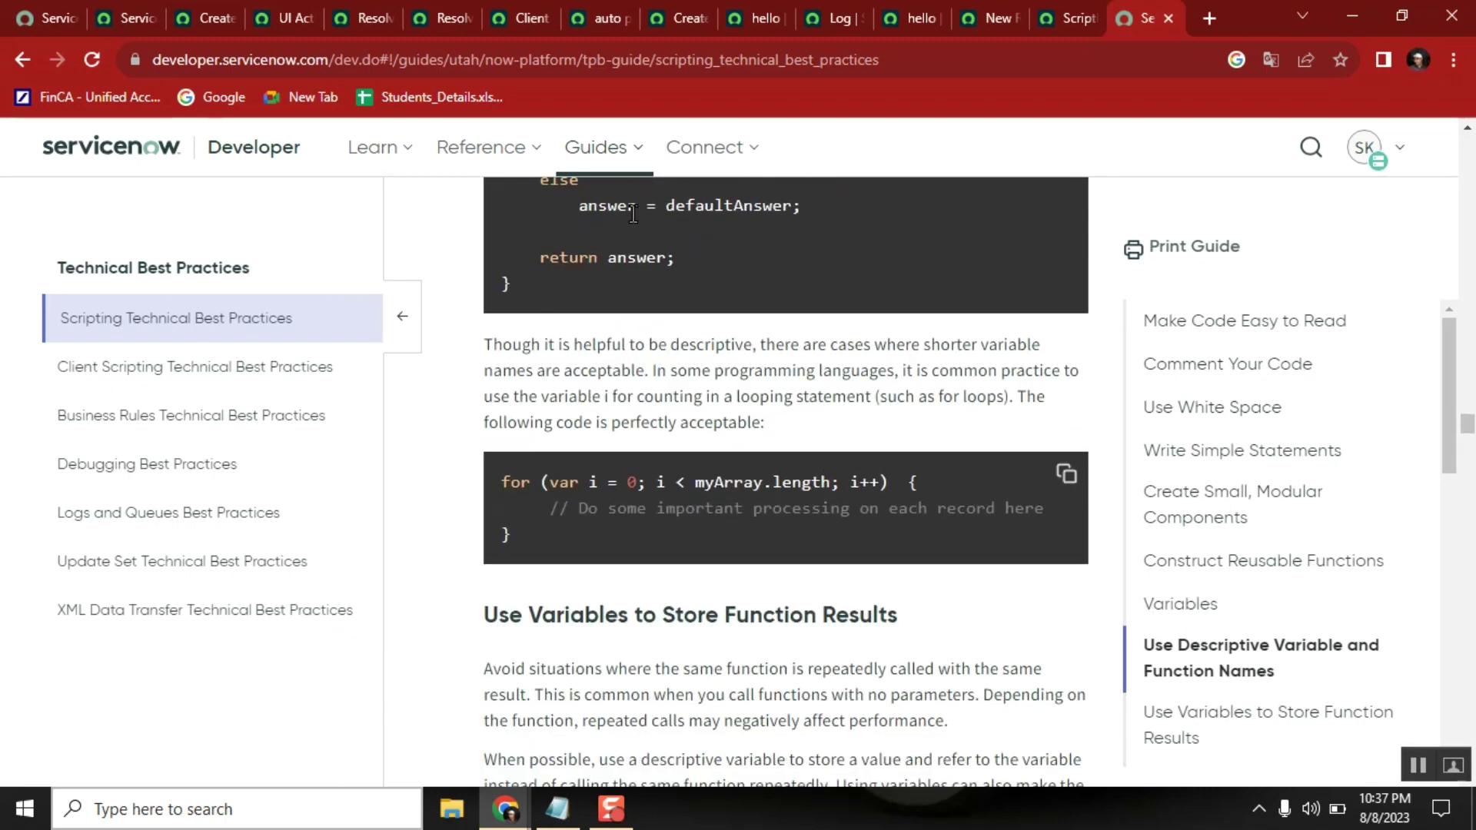
Add the note 'run servers side asyn' at the end of the Best Practices list
left_click(558, 807)
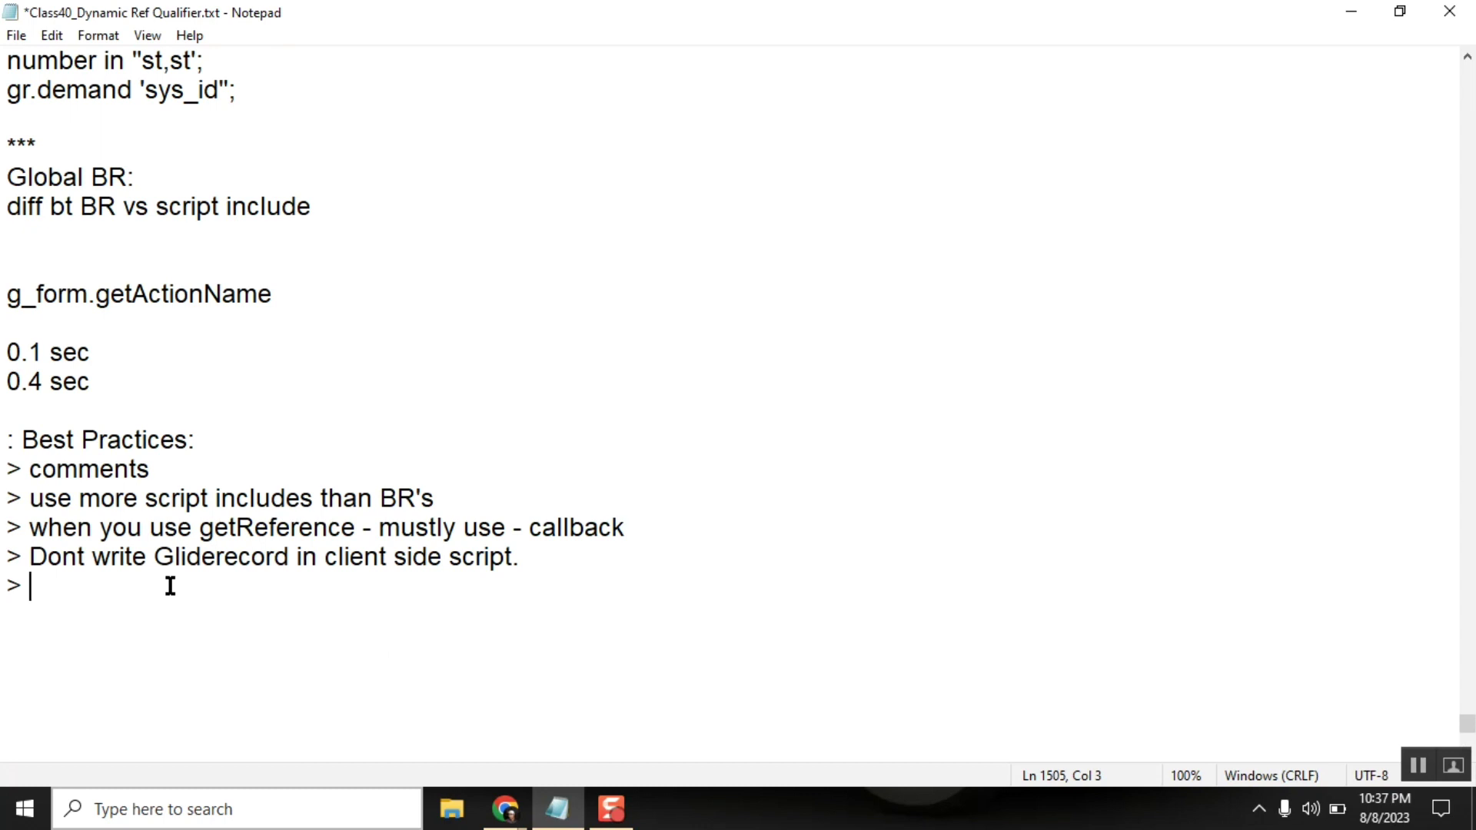
type("run ser")
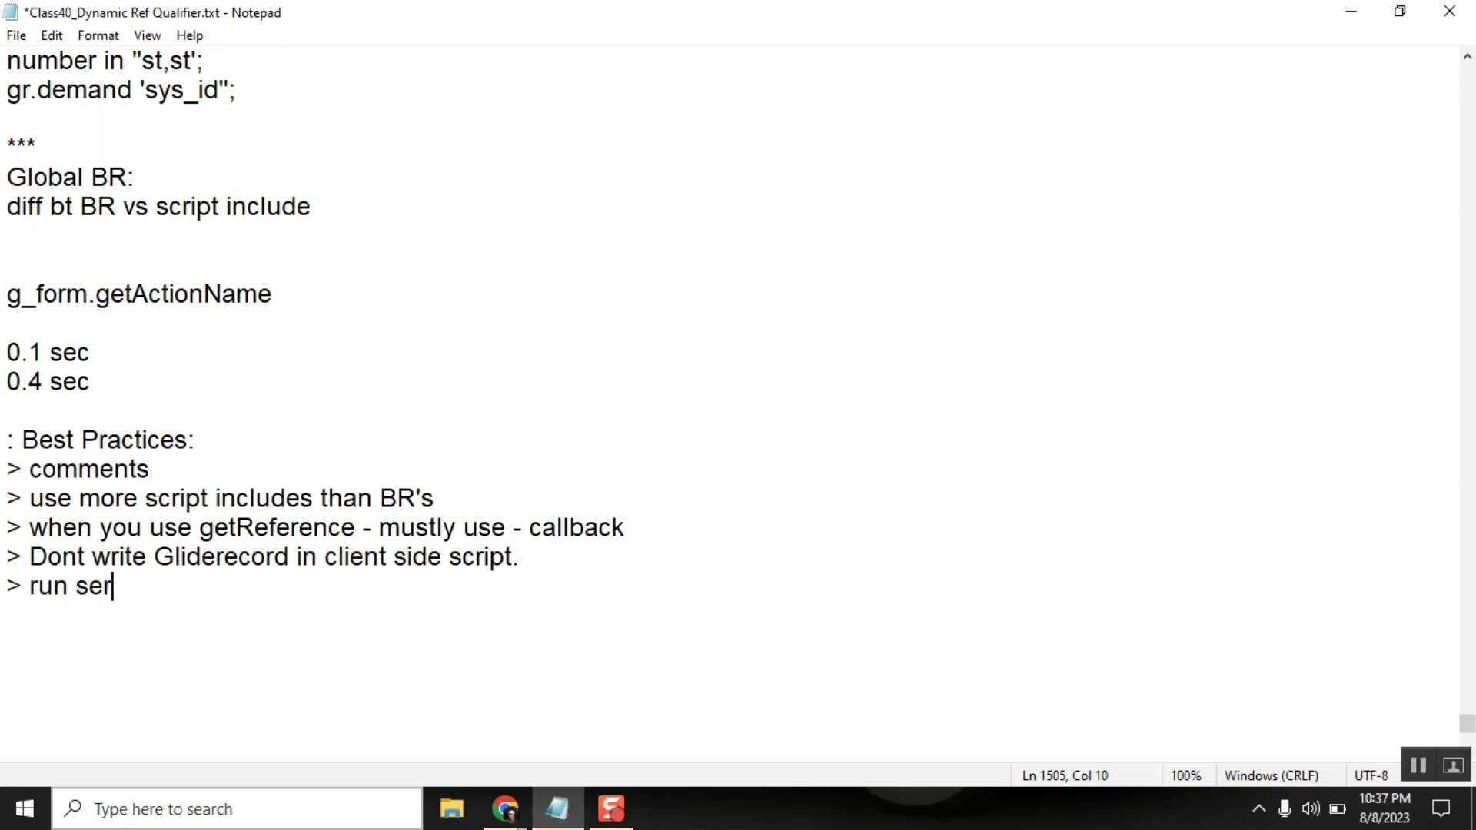
type("vers side as")
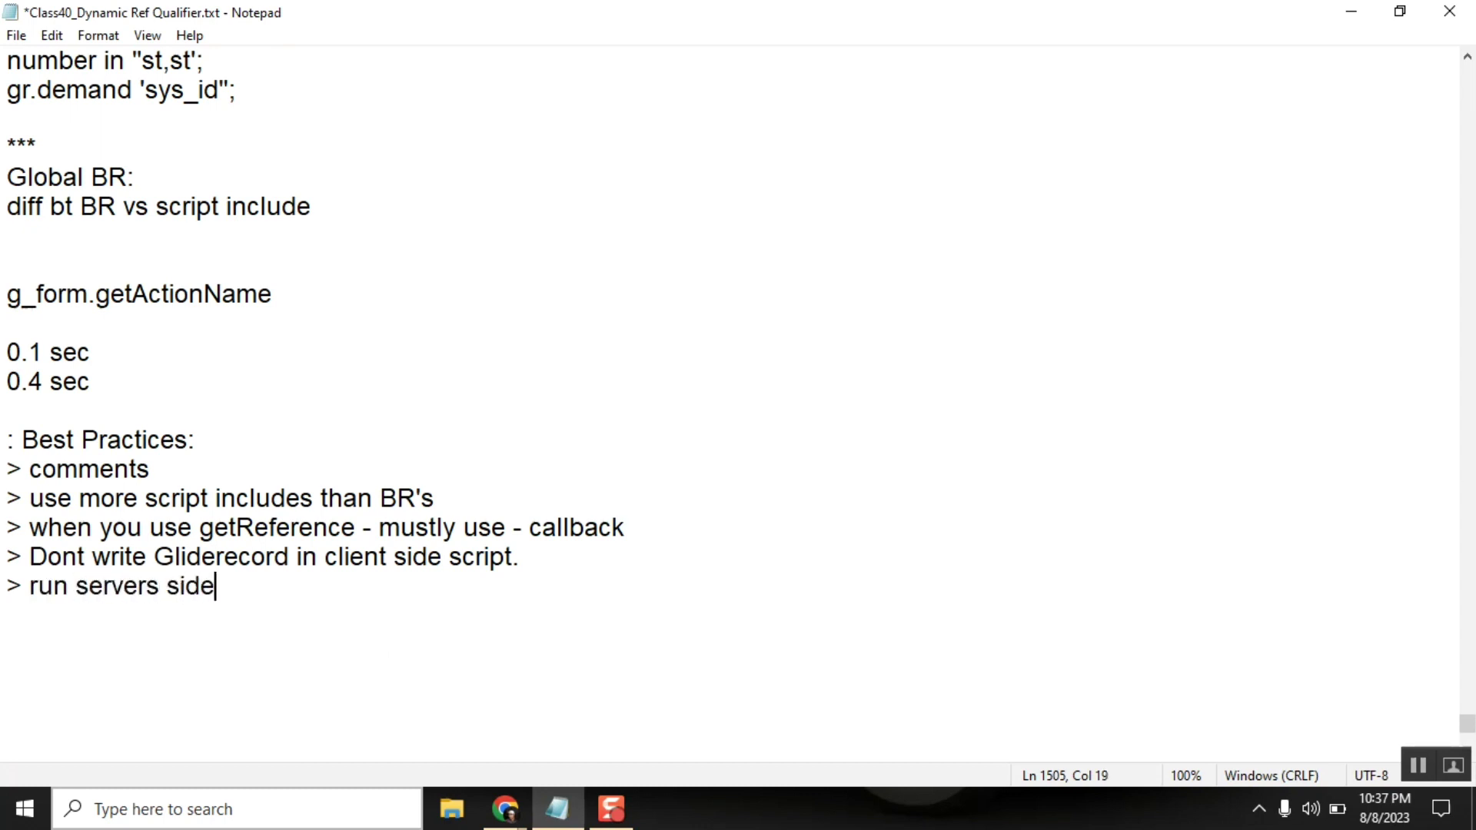
key("BackSpace")
type("asyn")
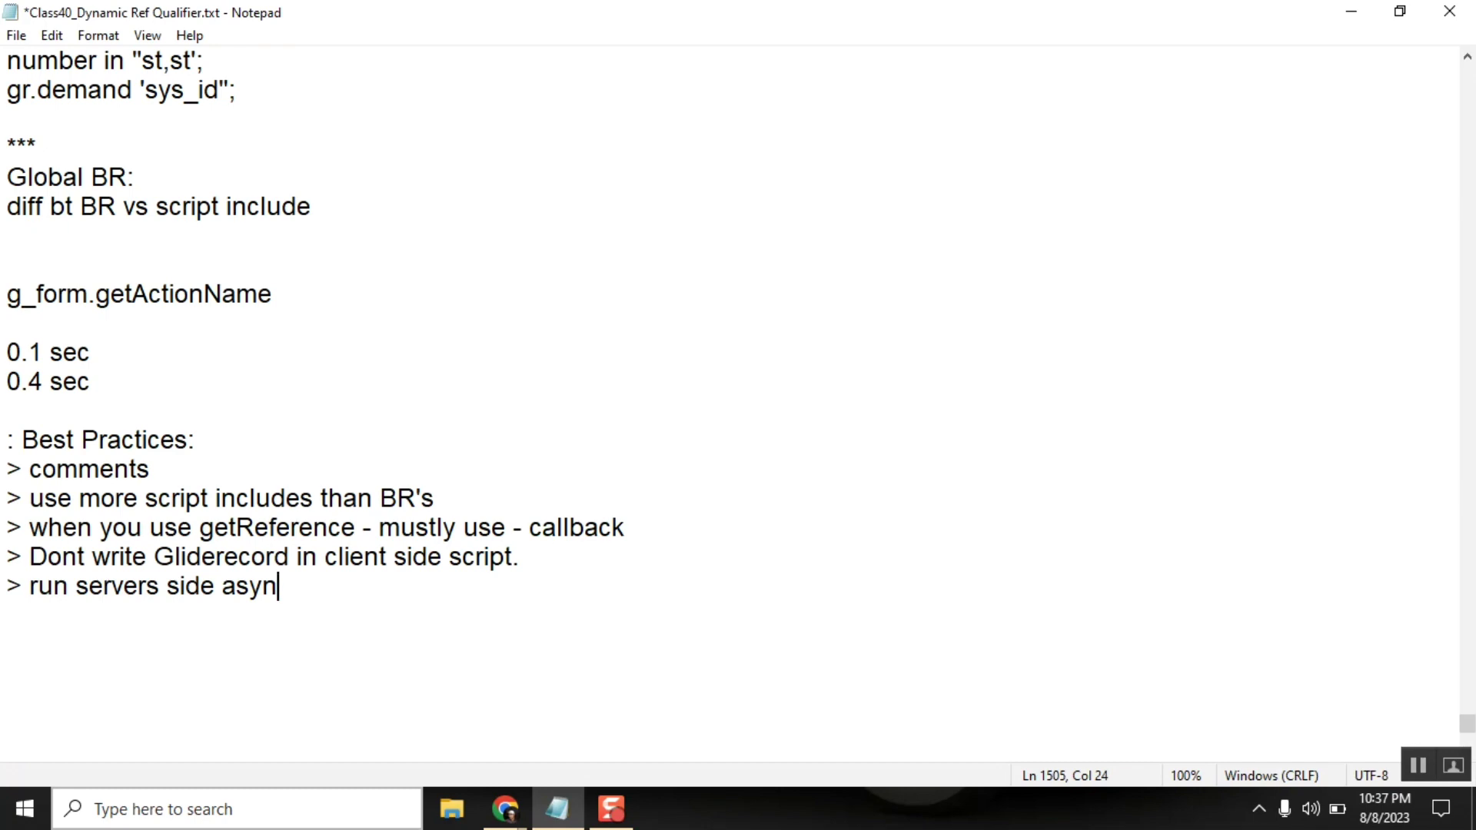
key("Up")
key("Up")
key("Up")
key("Up")
key("Up")
key("Up")
key("Up")
key("Up")
key("Up")
key("Up")
key("Up")
key("Up")
key("Up")
key("Up")
key("Up")
key("Up")
key("Up")
key("Up")
key("Up")
key("Up")
key("Up")
key("Up")
key("Up")
key("Up")
key("Up")
key("Up")
key("Up")
key("Up")
key("Up")
key("Up")
key("Up")
key("Up")
key("Up")
key("Up")
key("Up")
key("Up")
key("Up")
key("Up")
key("Up")
key("Up")
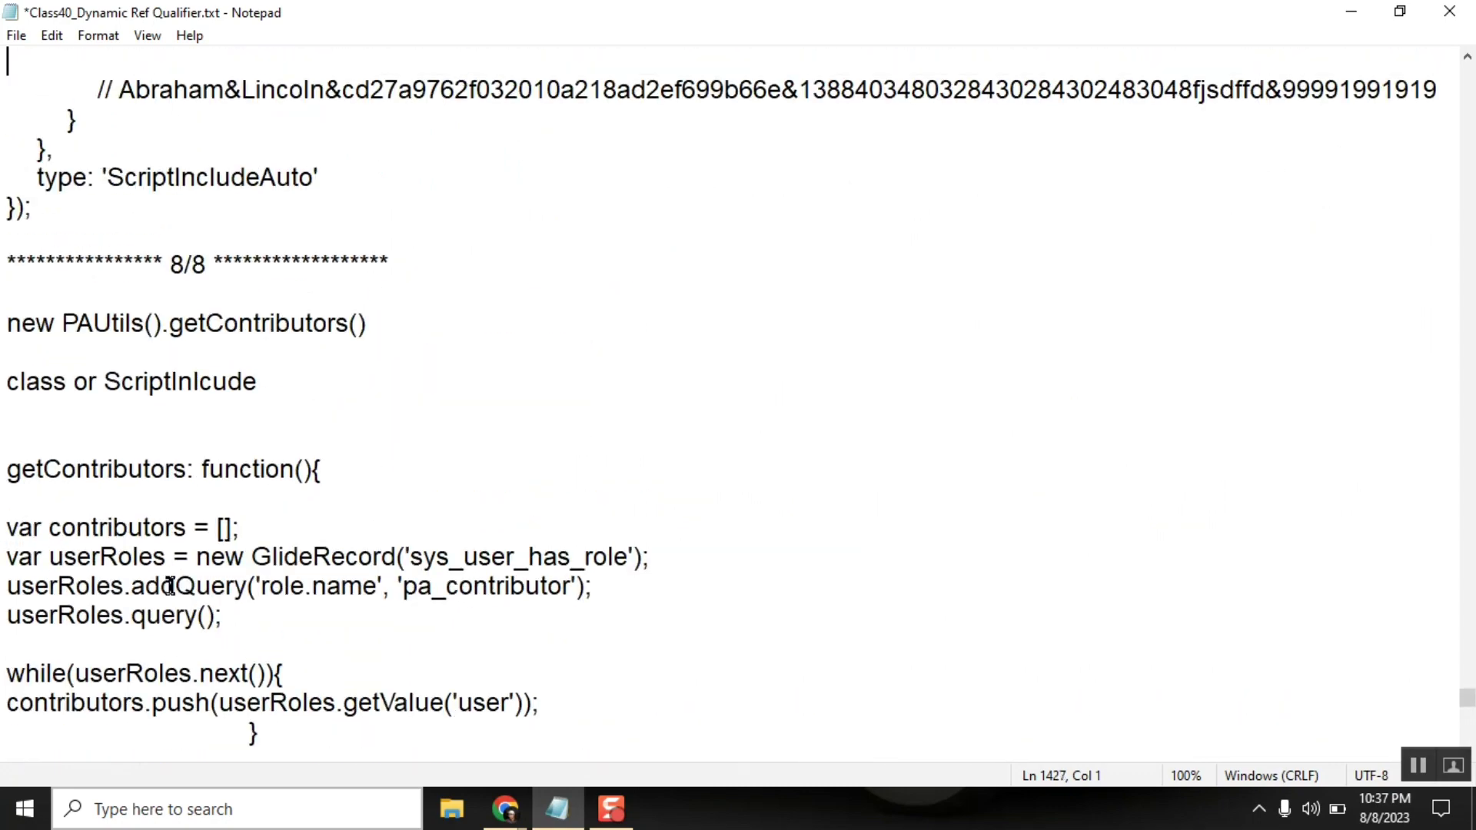
key("Up")
key("Up")
key("Up")
key("Up")
key("Up")
key("Up")
key("Up")
key("Up")
key("Up")
key("Up")
key("Up")
key("Up")
key("Up")
key("Up")
key("Up")
key("Up")
key("Up")
key("Up")
key("Up")
key("Up")
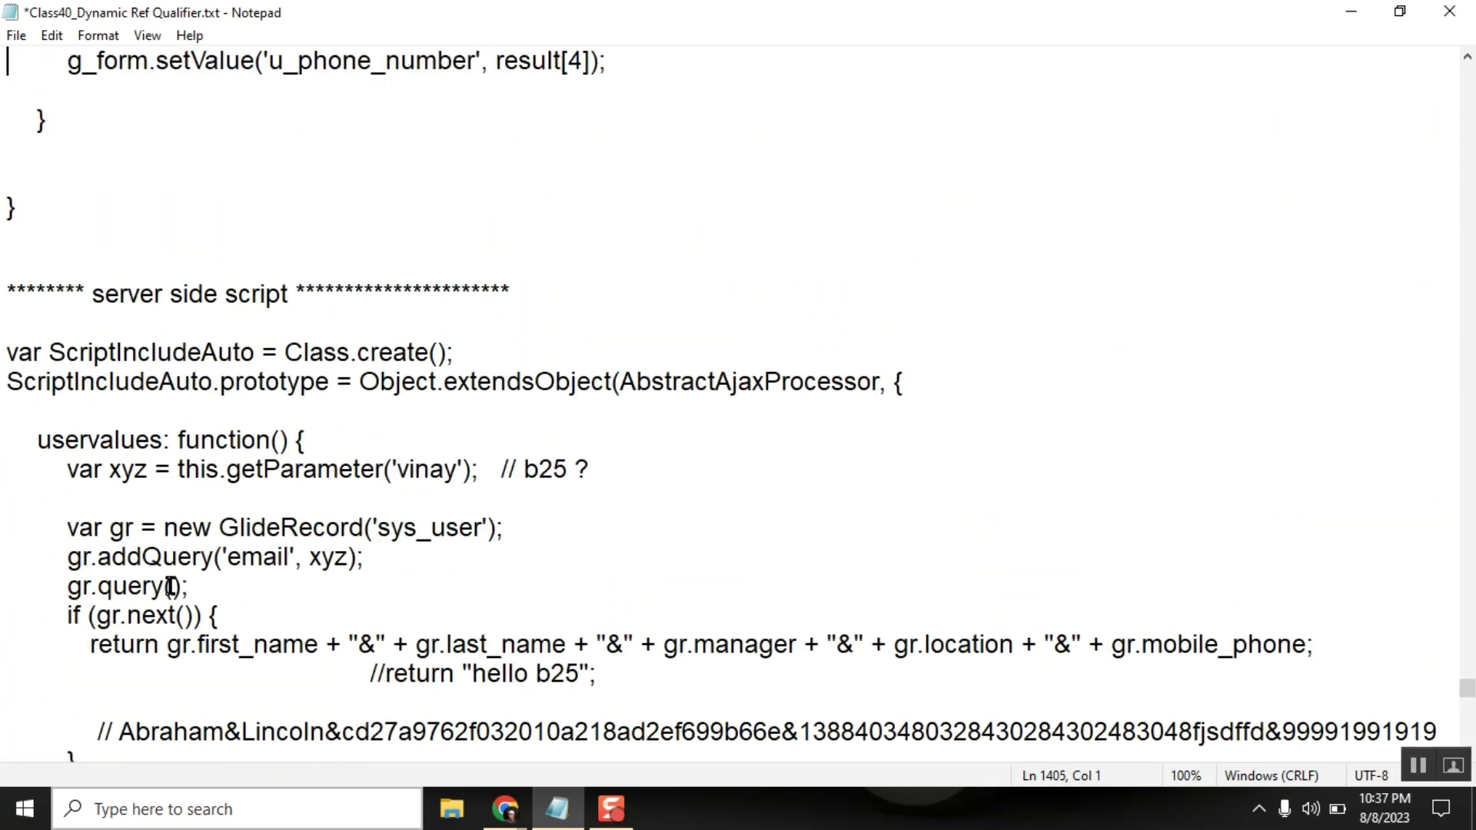
key("Up")
key("Up")
key("Up")
key("Up")
key("Up")
key("Up")
key("Up")
key("Up")
key("Up")
key("Up")
key("Up")
key("Up")
key("Up")
key("Up")
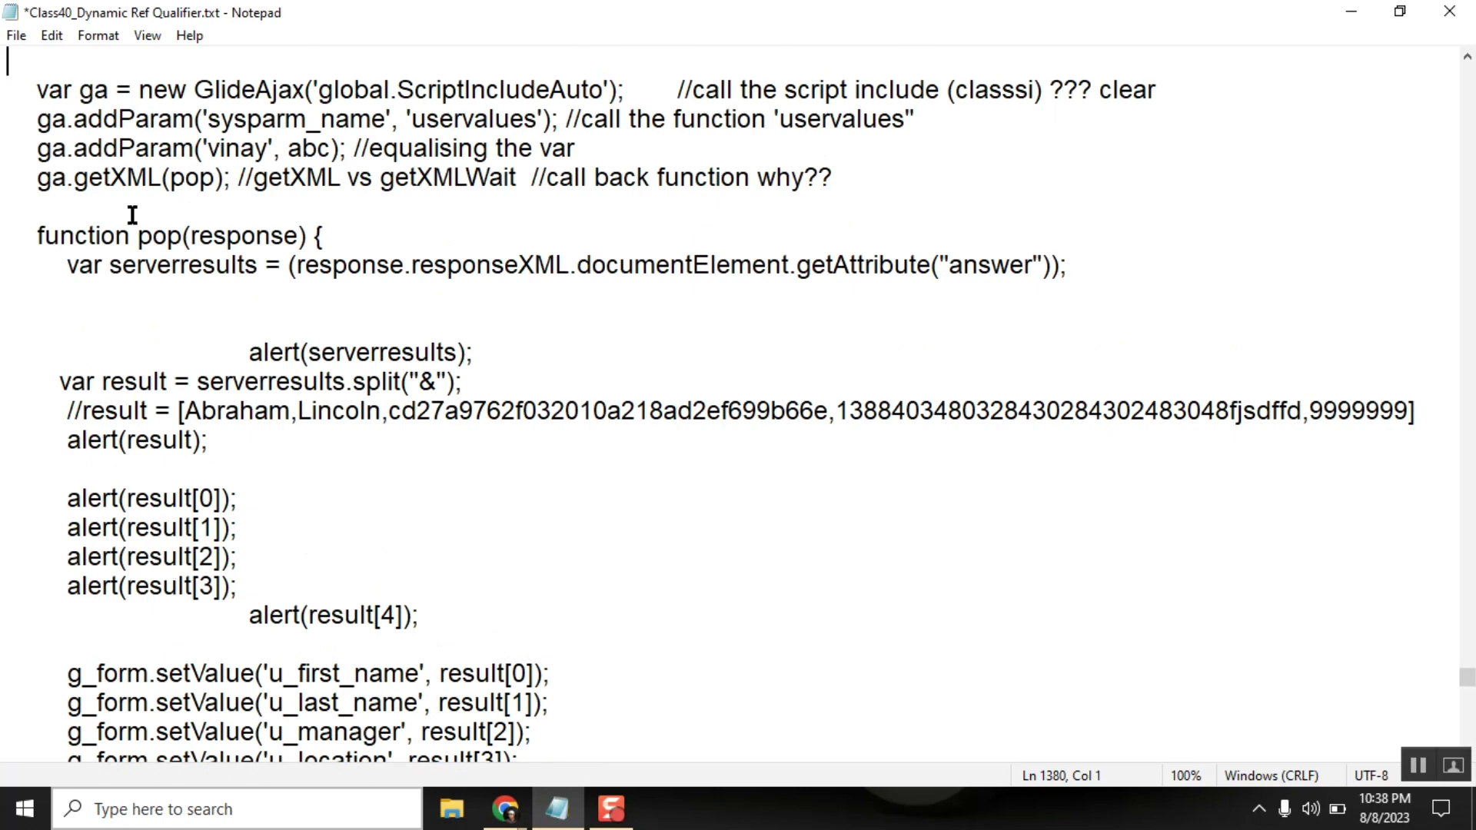
double_click(116, 176)
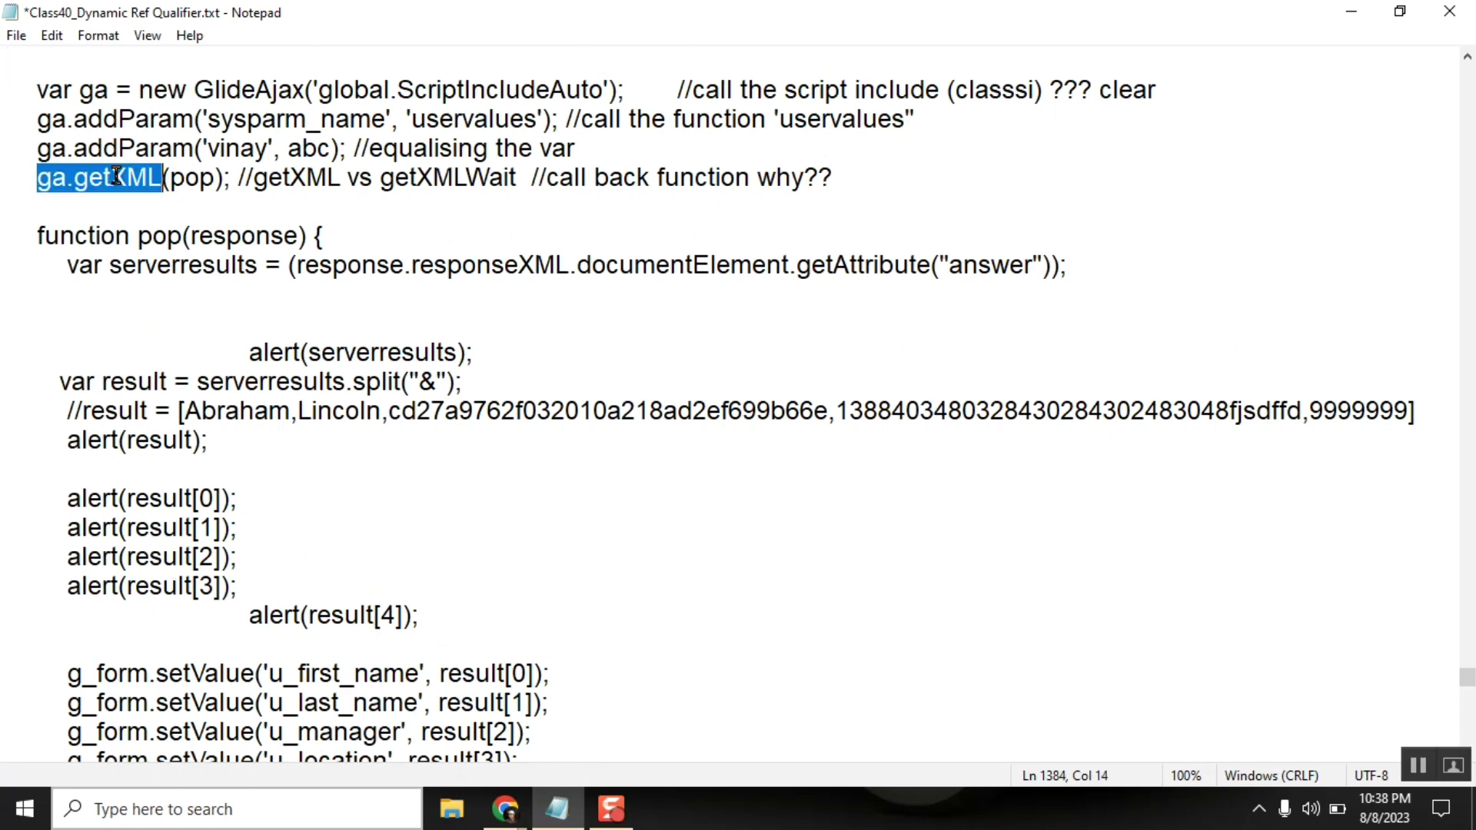
left_click(161, 177)
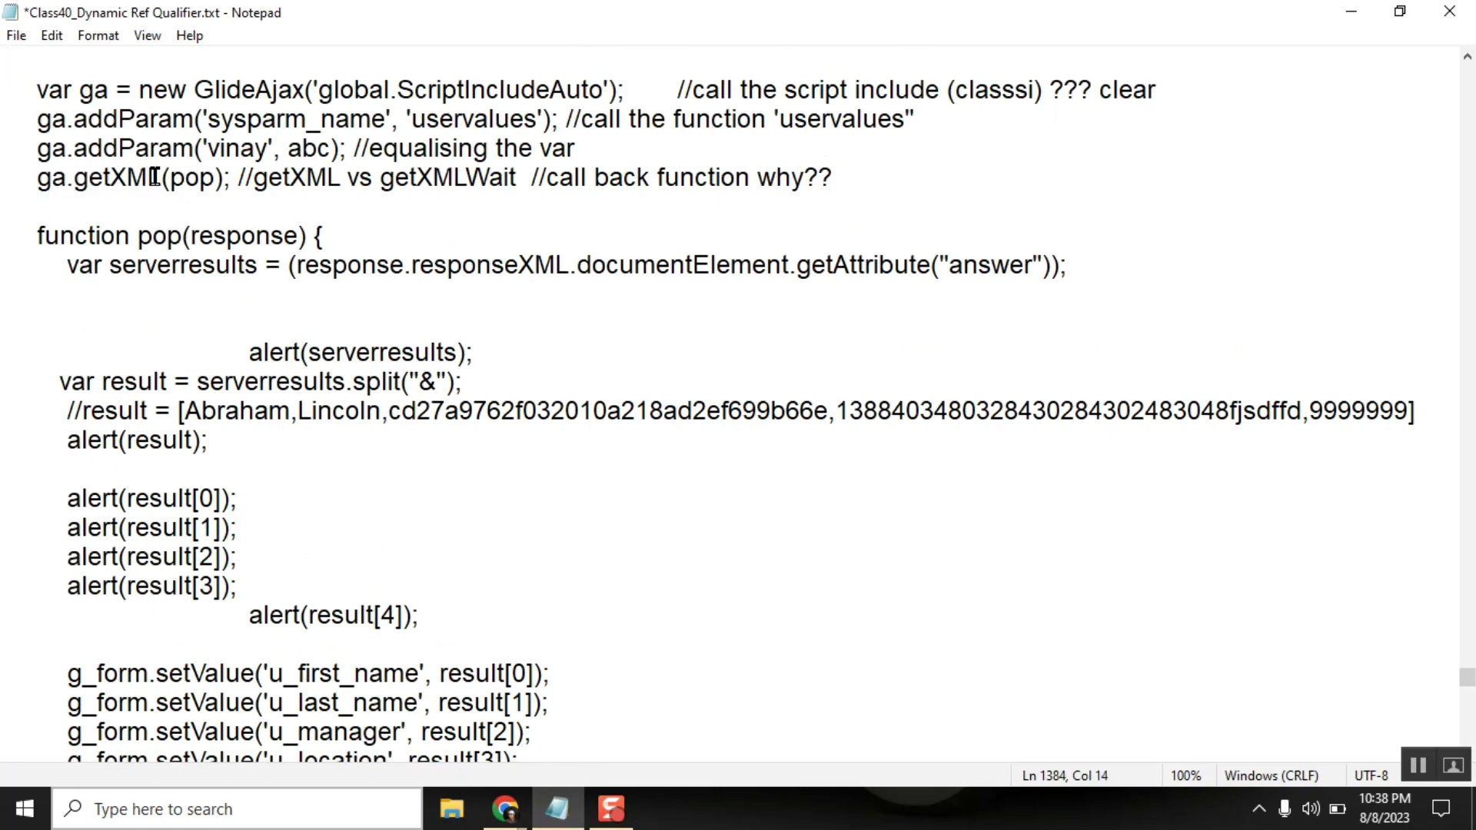
double_click(469, 177)
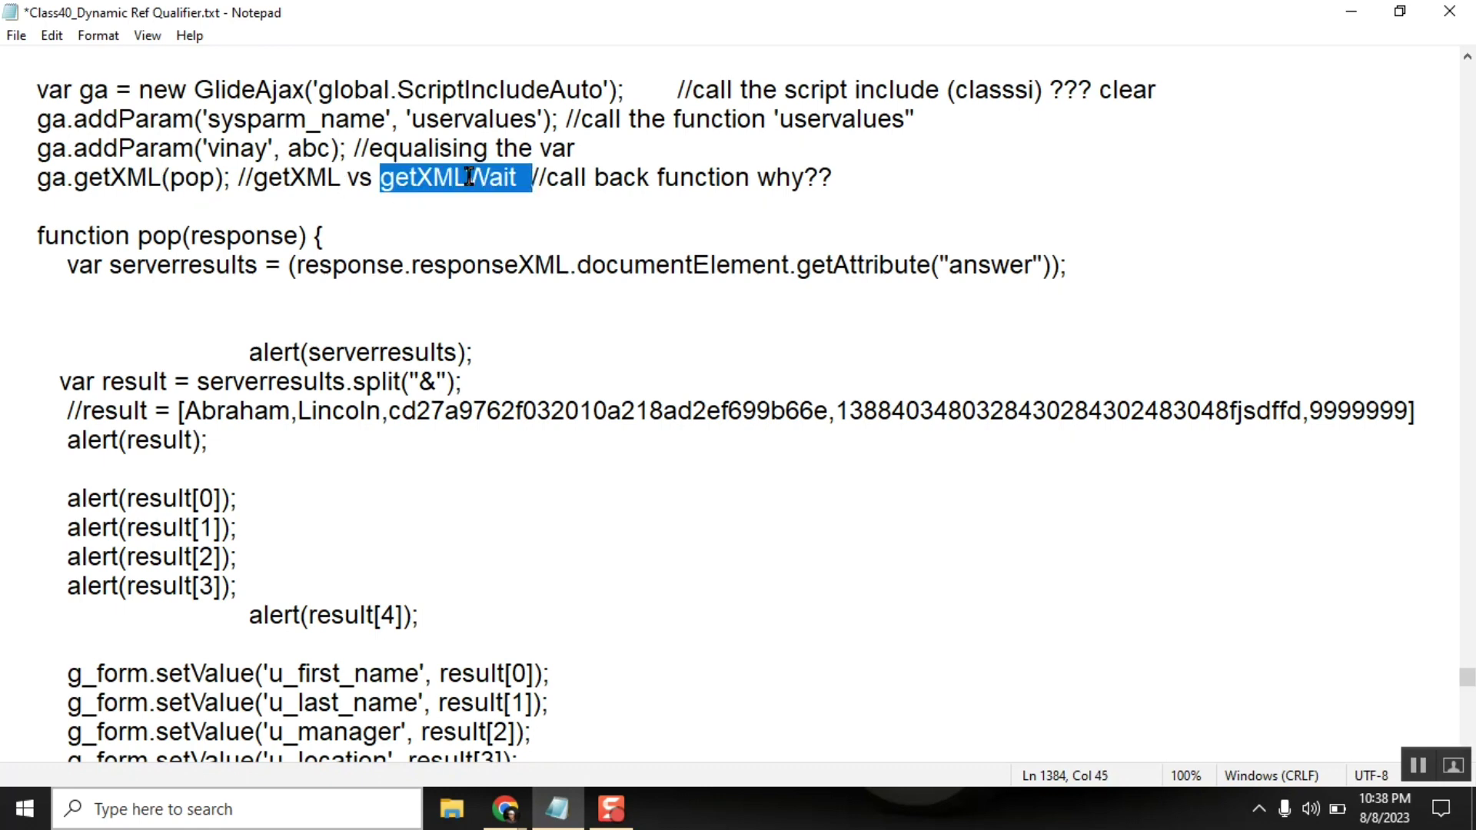
left_click(241, 178)
left_click(516, 179, "shift")
key("ctrl+c")
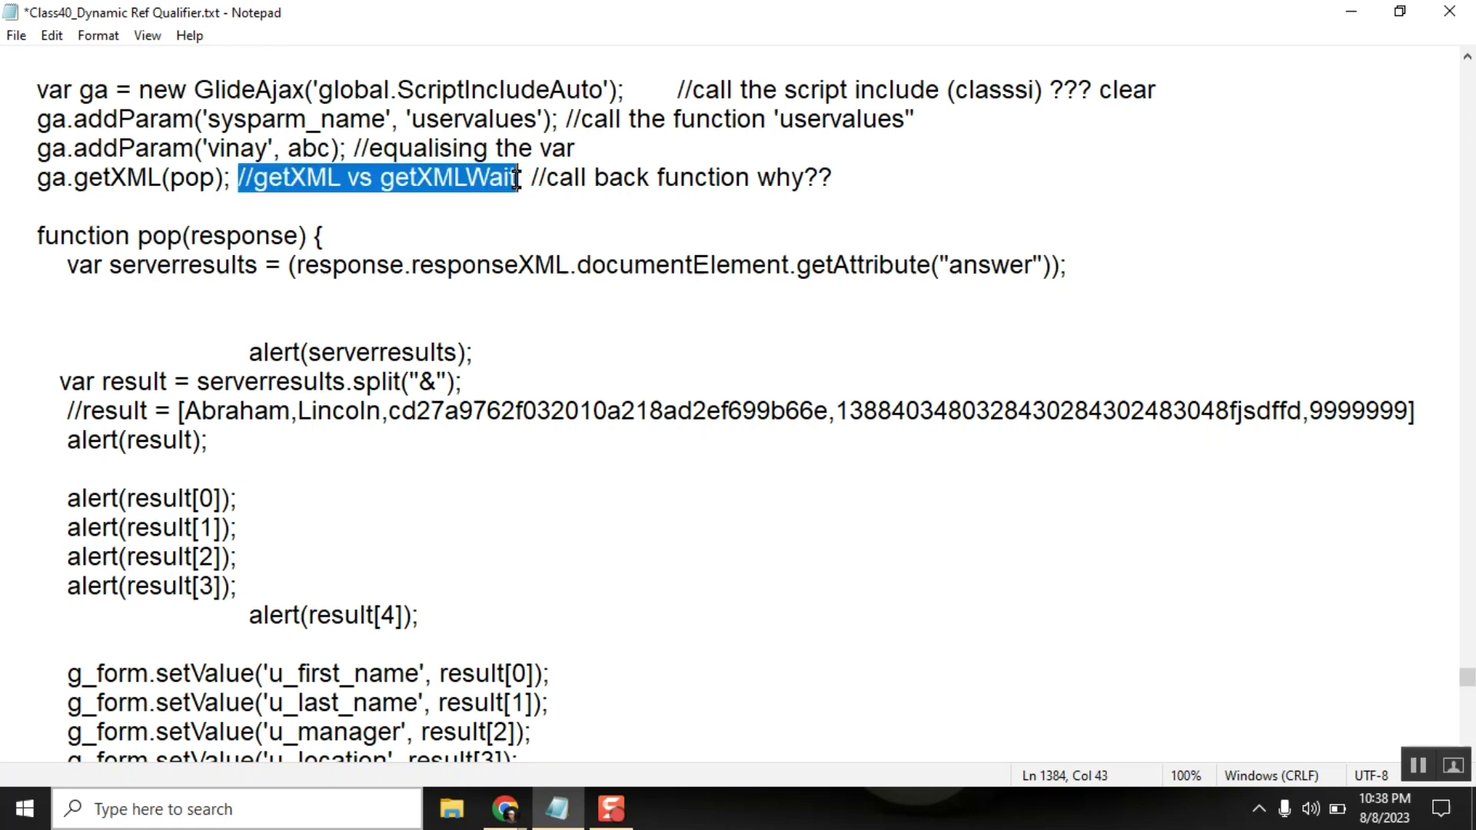
left_click(160, 179)
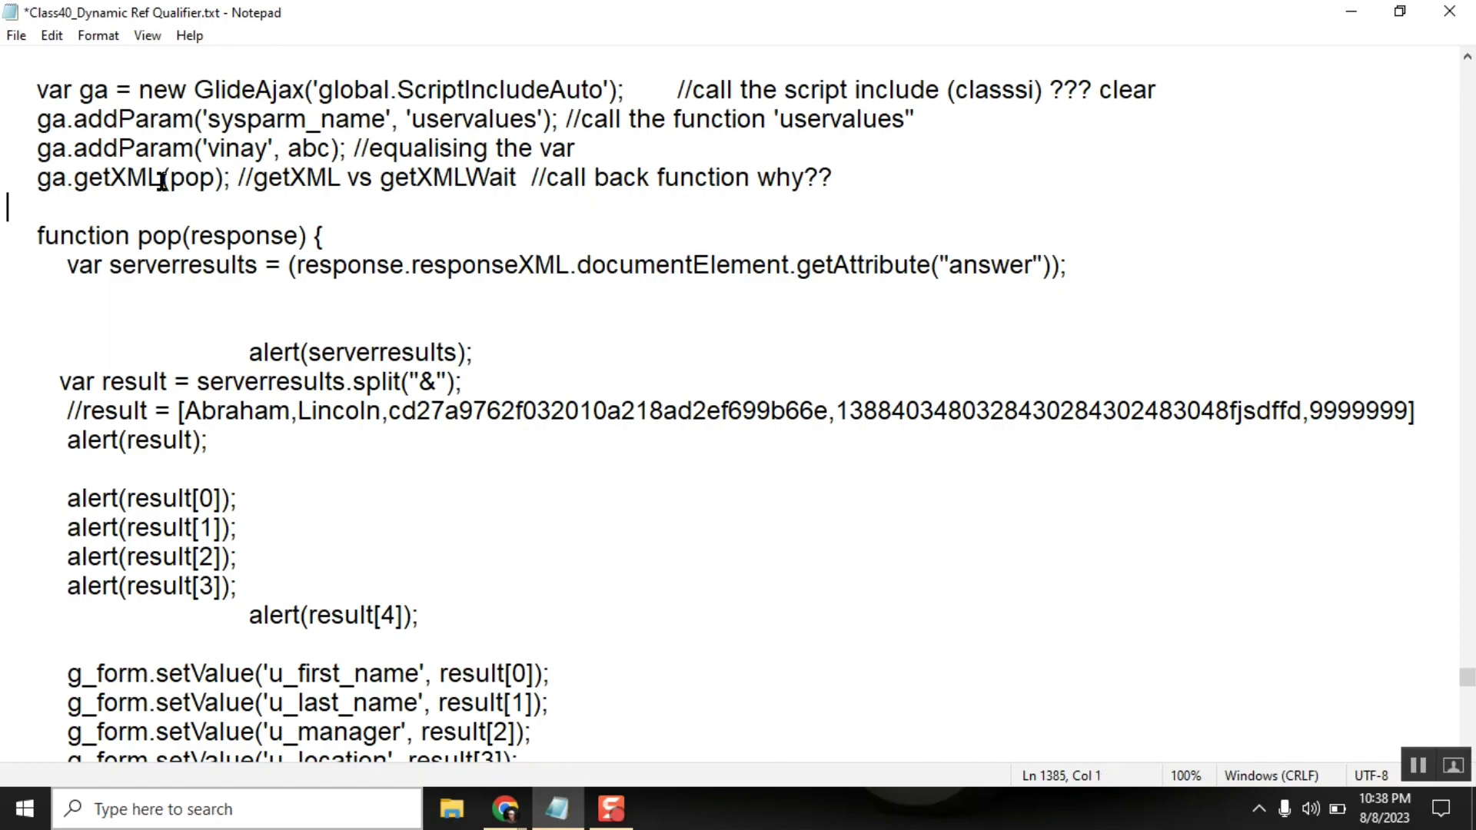
key("Down")
key("Down")
key("Down")
key("Down")
key("Down")
key("Down")
key("Down")
key("Down")
key("Down")
key("Down")
key("Down")
key("Down")
key("Down")
key("Down")
key("Down")
key("Down")
key("Down")
key("Down")
key("Down")
key("Down")
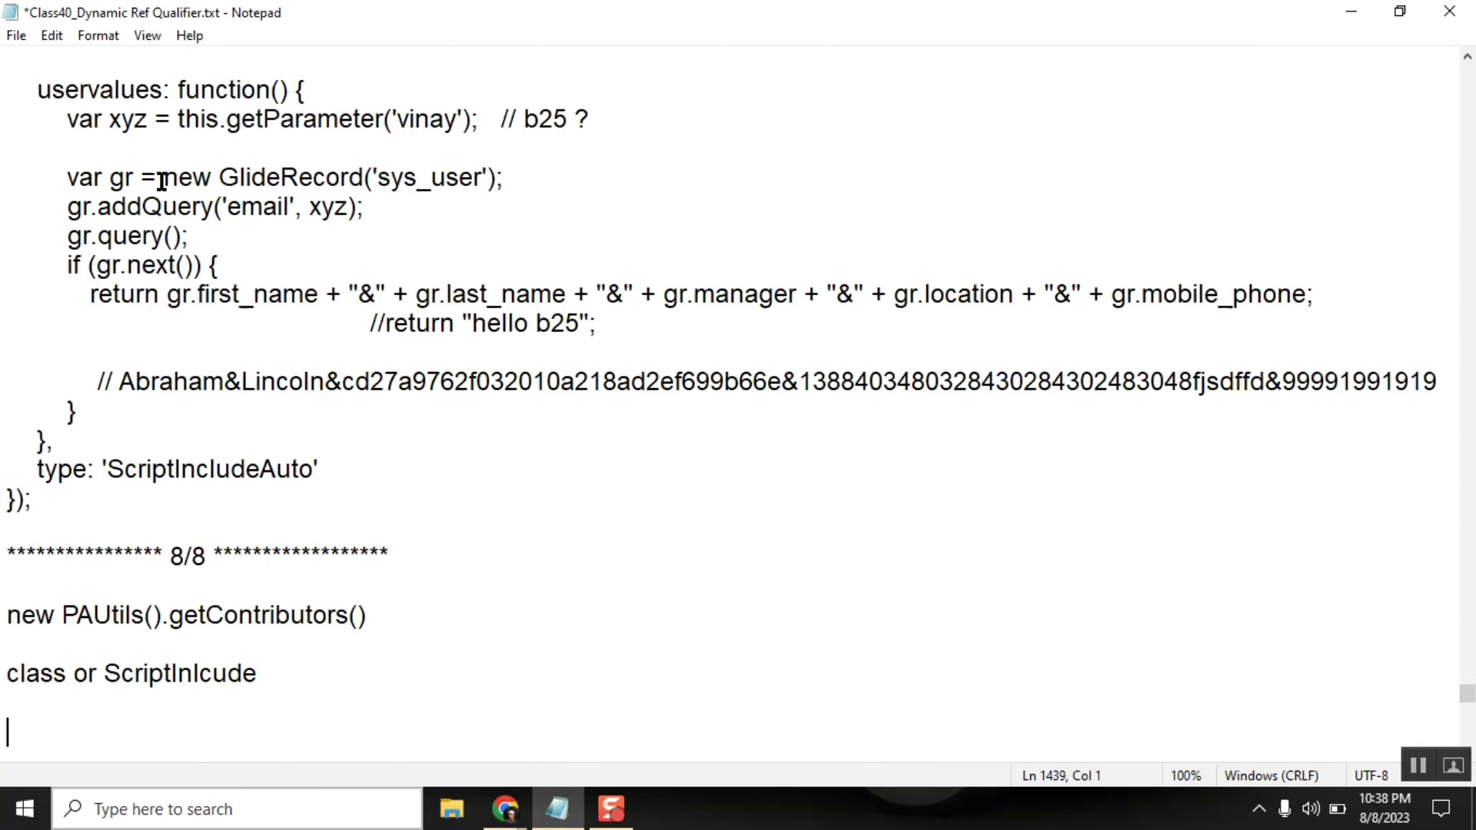
key("Down")
key("Down")
key("Down")
key("Down")
key("Down")
key("Down")
key("Down")
key("Down")
key("Down")
key("Down")
key("Down")
key("Down")
key("Down")
key("Down")
key("Down")
key("Down")
key("Down")
key("Down")
key("Down")
key("Down")
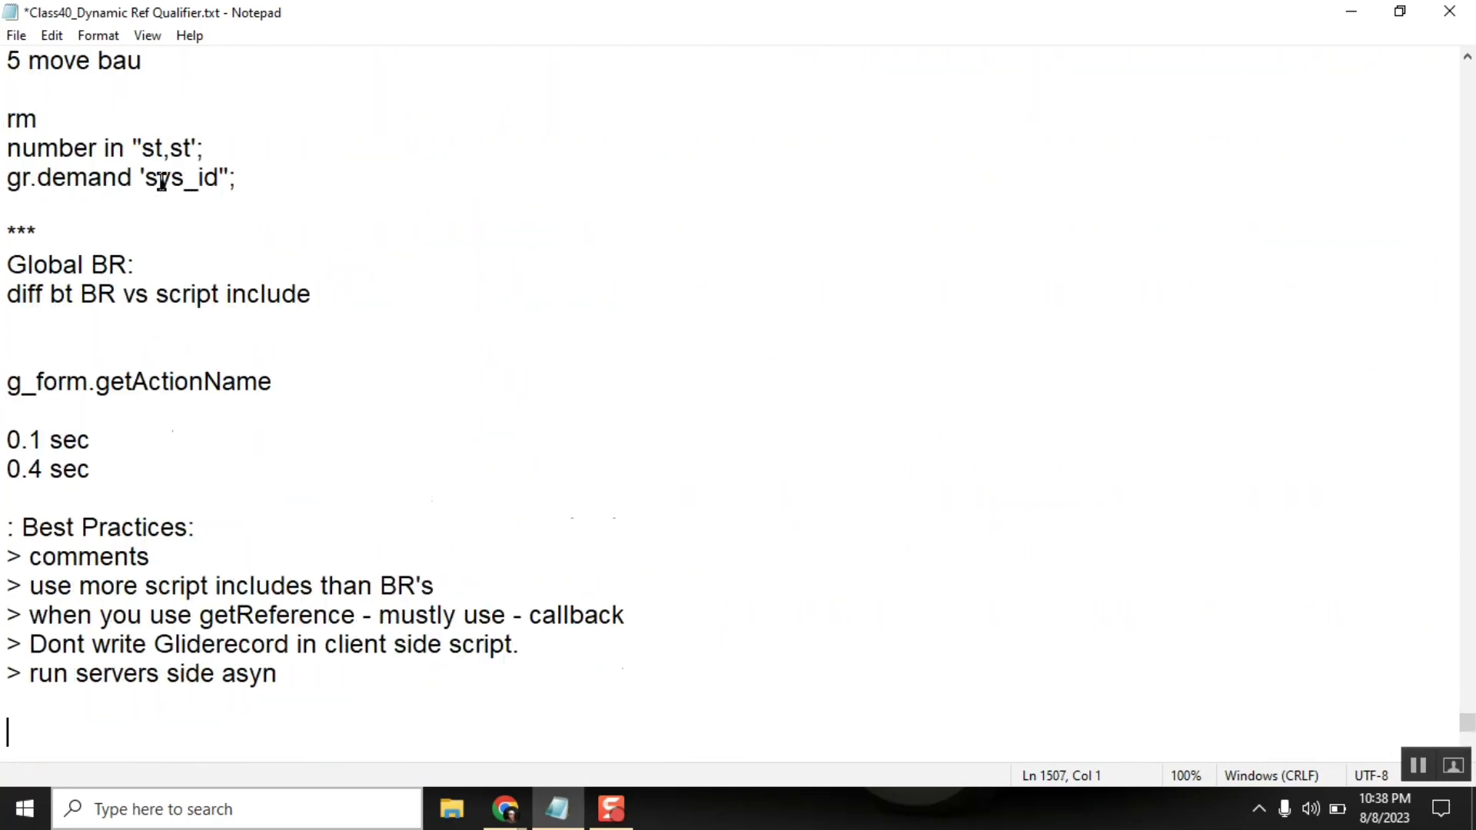
Paste the '//getXML vs getXMLWait' comment below Best Practices and highlight both method names
key("Up")
key("Up")
key("Up")
key("Up")
key("Up")
key("Up")
key("Up")
key("Up")
key("Up")
key("Up")
key("Up")
key("Up")
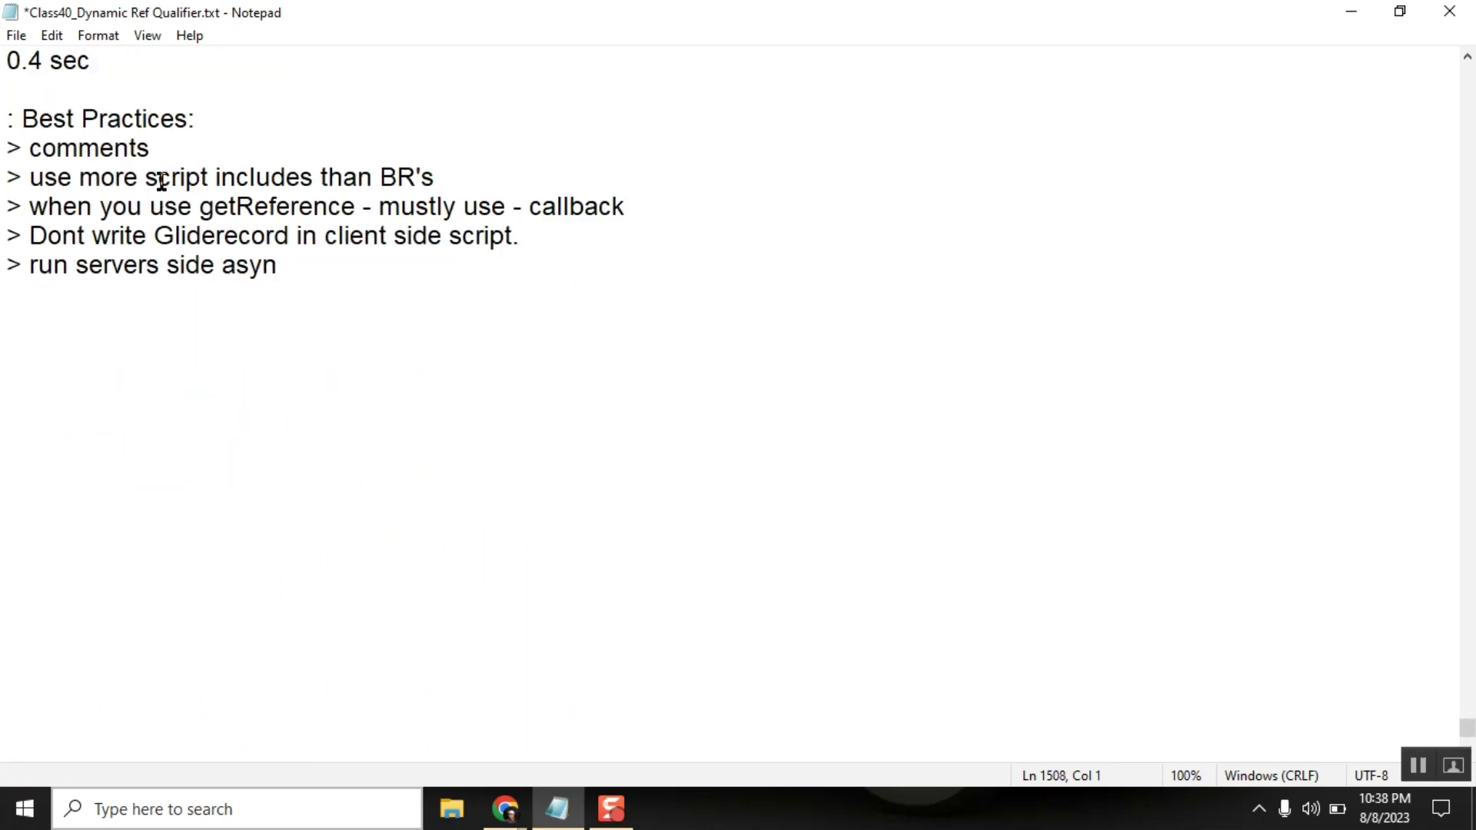
key("ctrl+v")
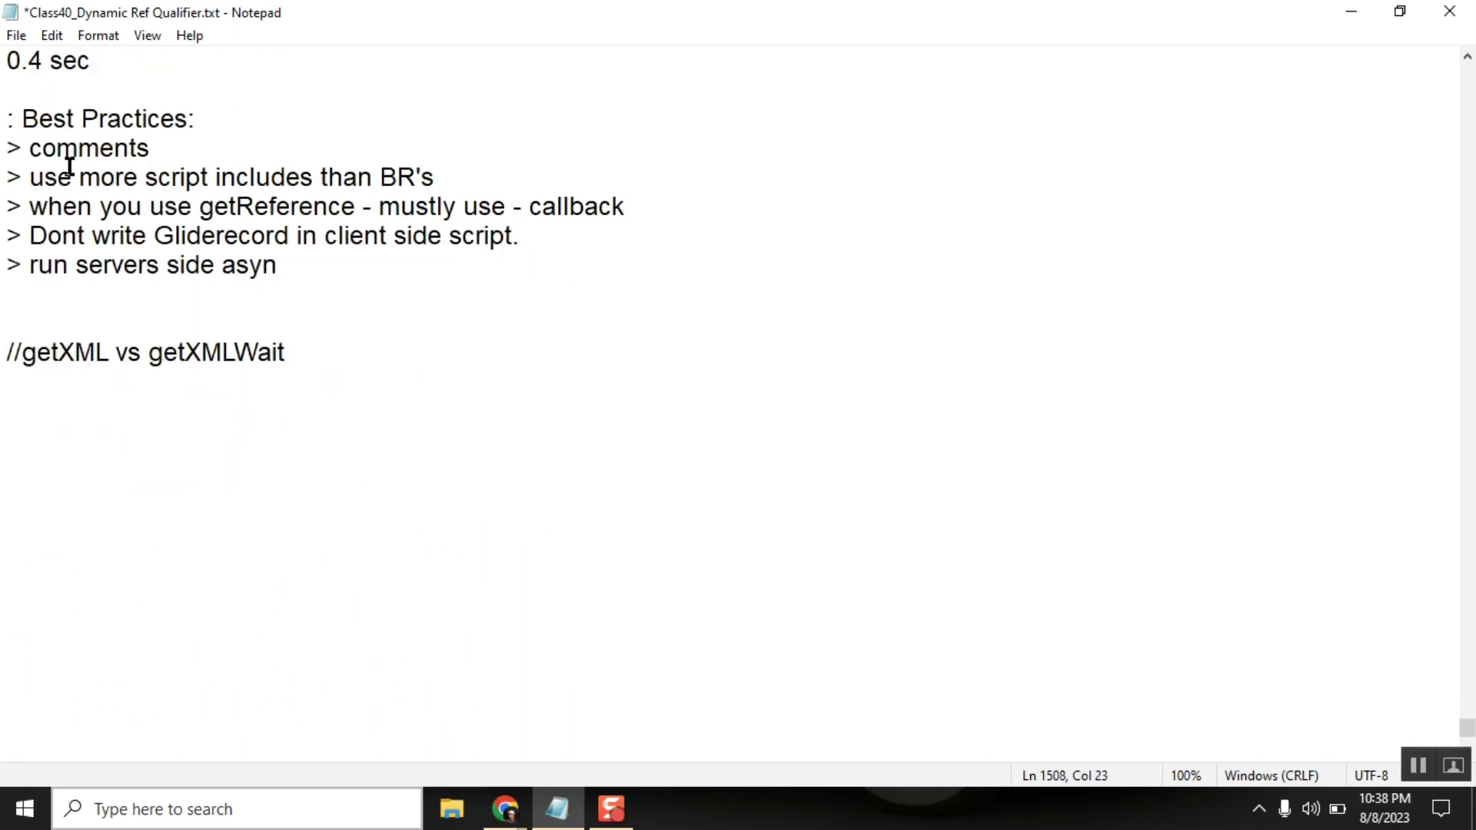
double_click(57, 358)
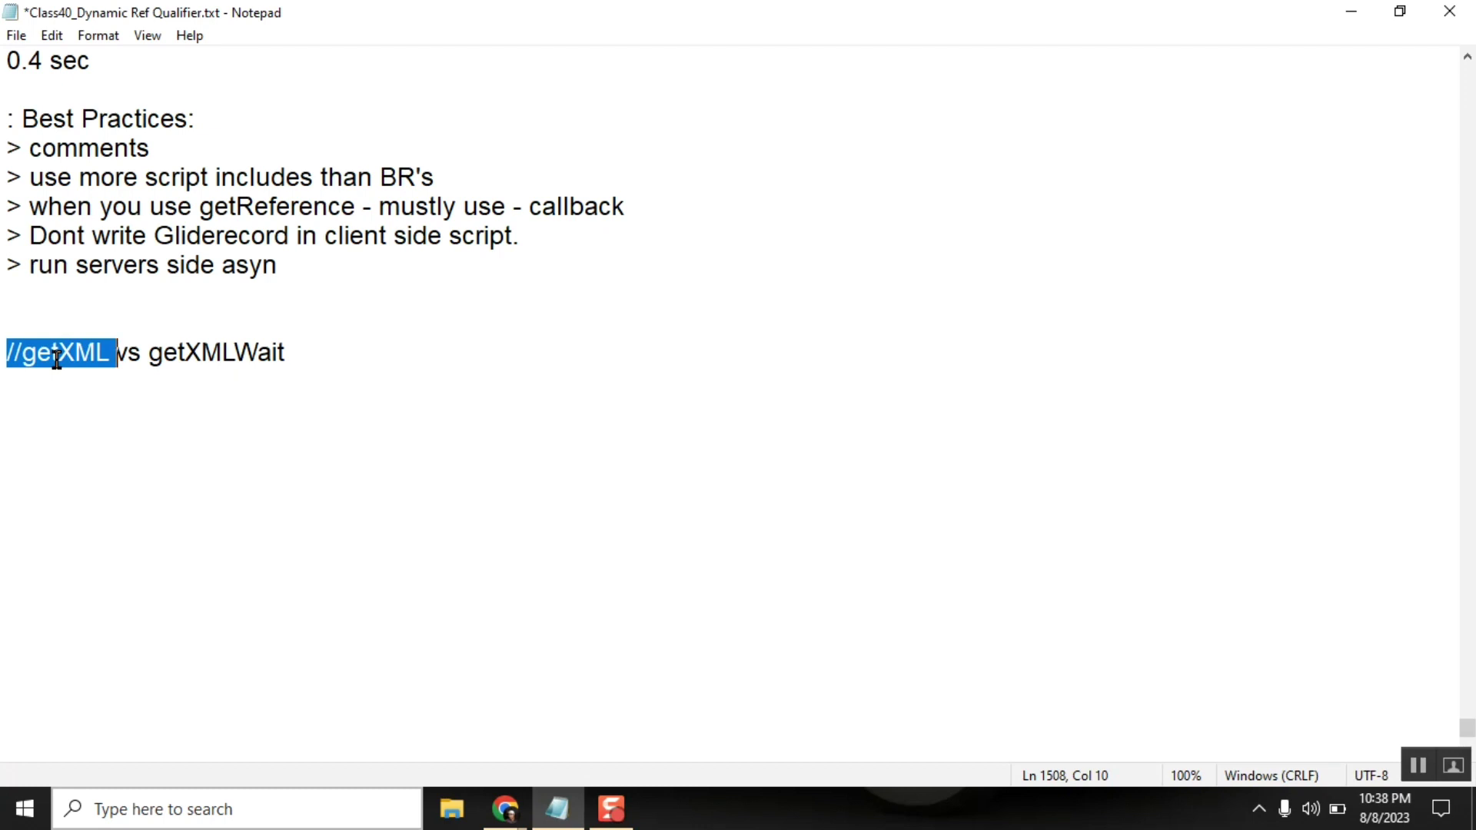
double_click(228, 358)
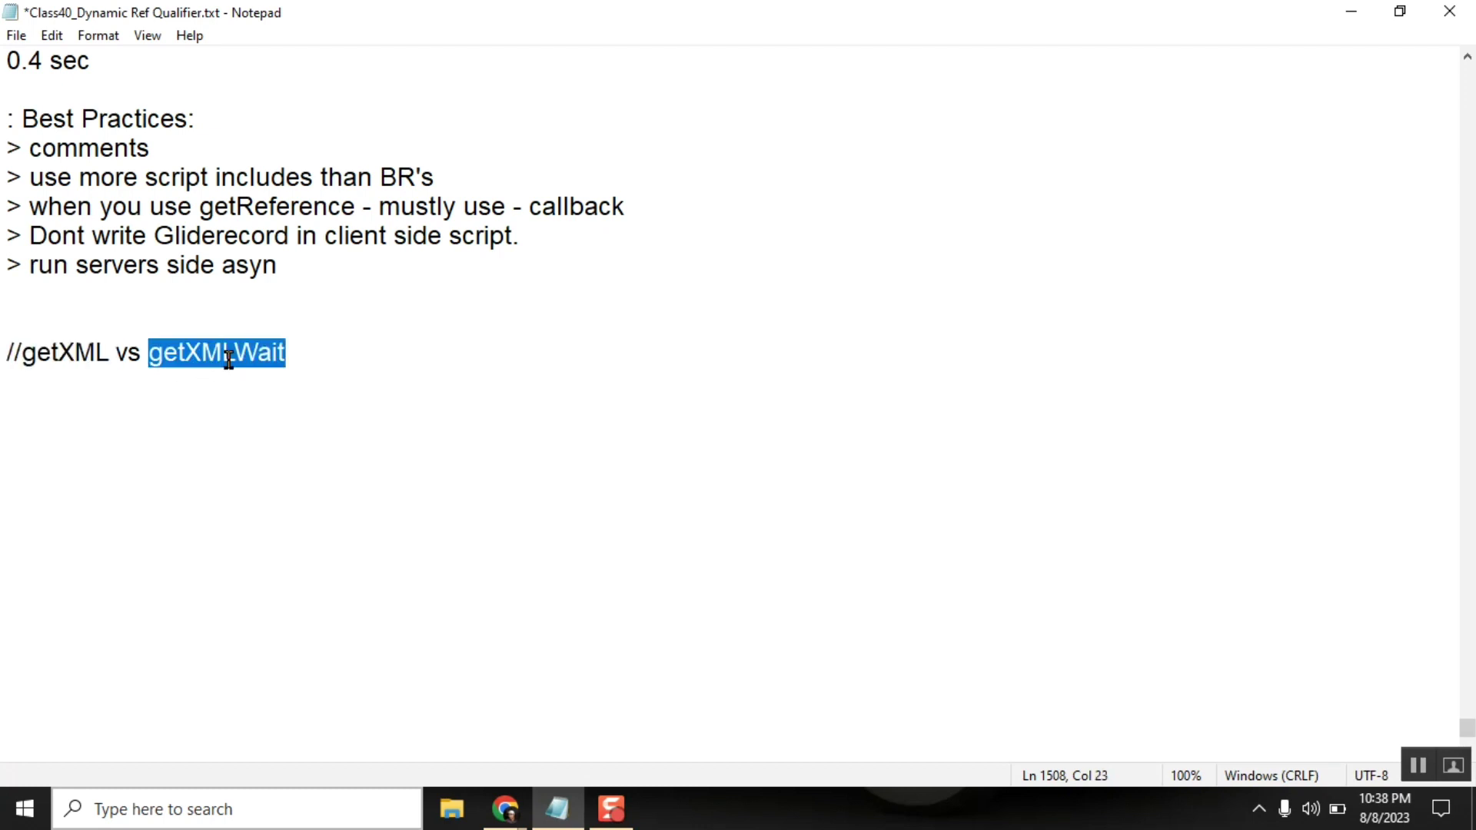
left_click(291, 354)
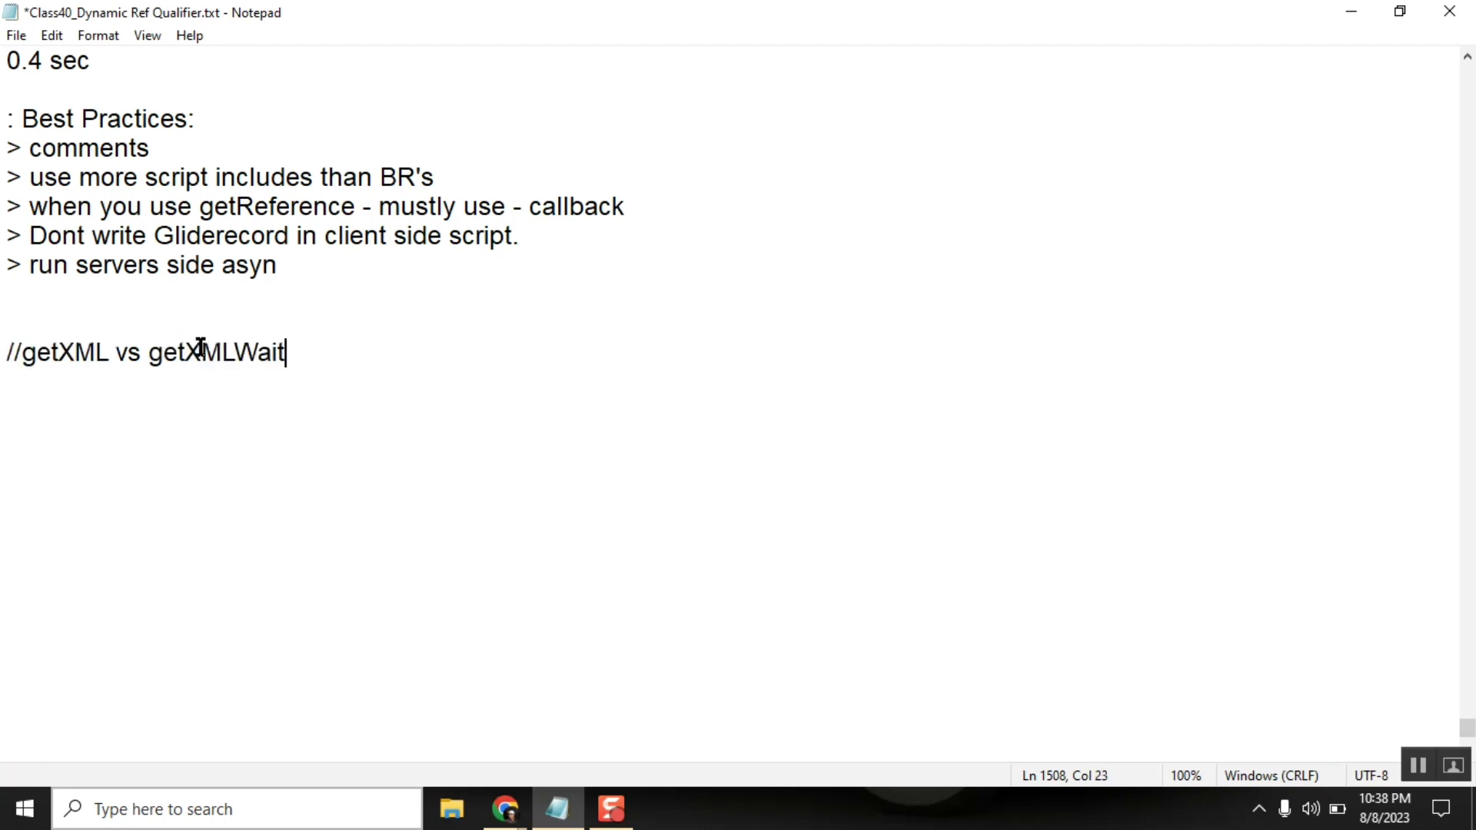
double_click(199, 348)
left_click(299, 353)
double_click(45, 350)
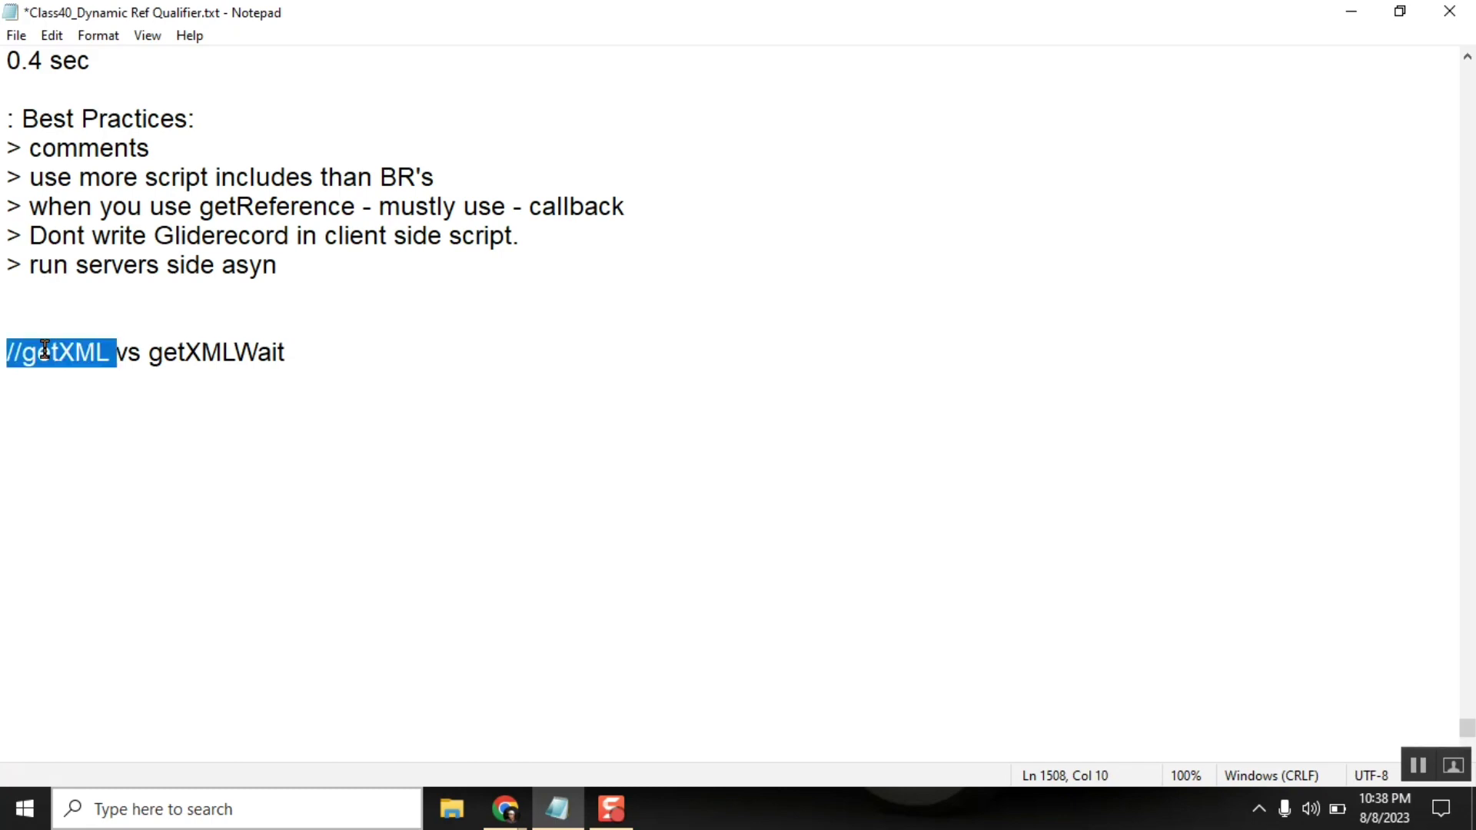
double_click(220, 352)
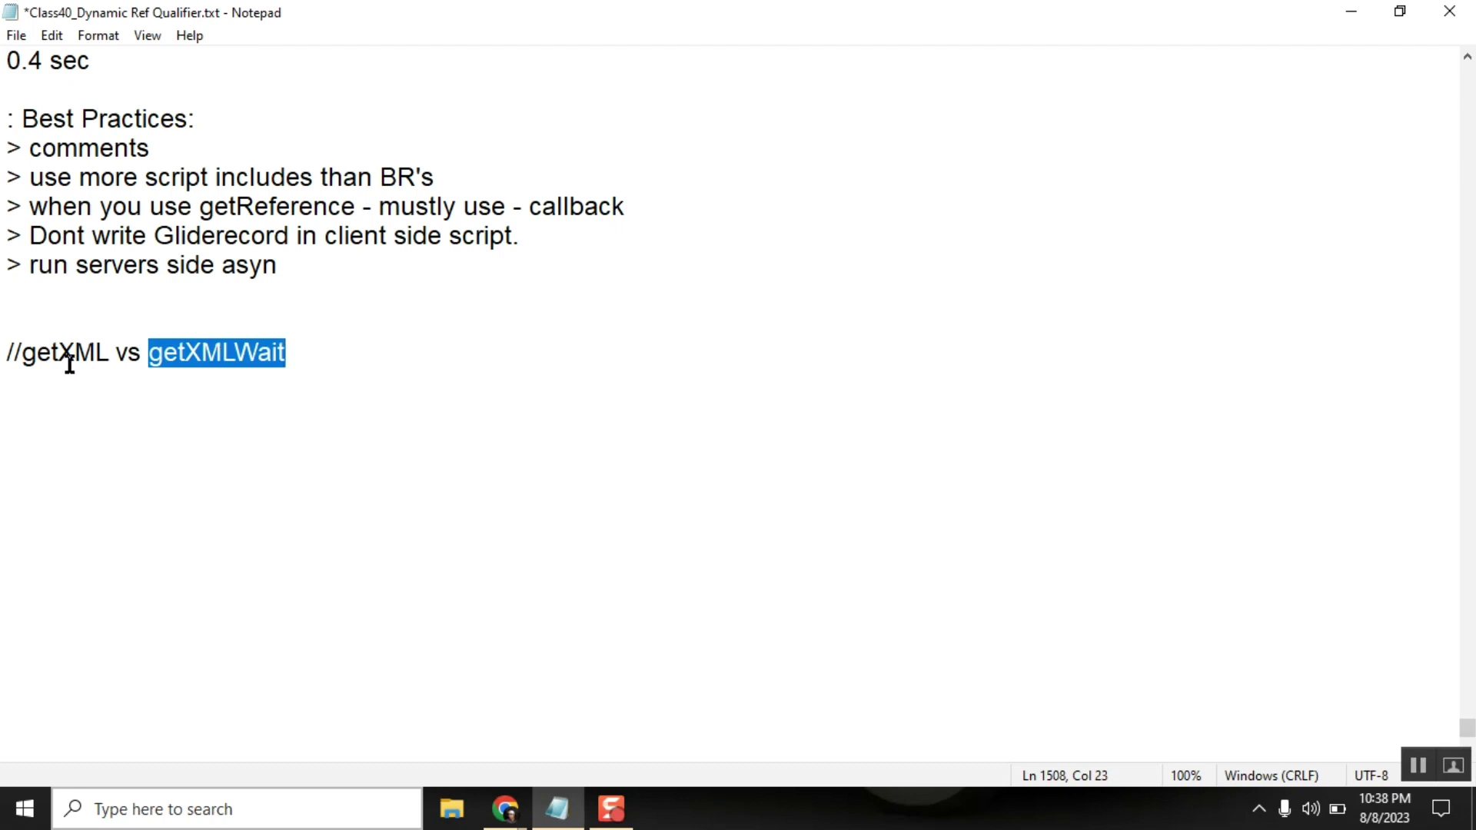
double_click(48, 350)
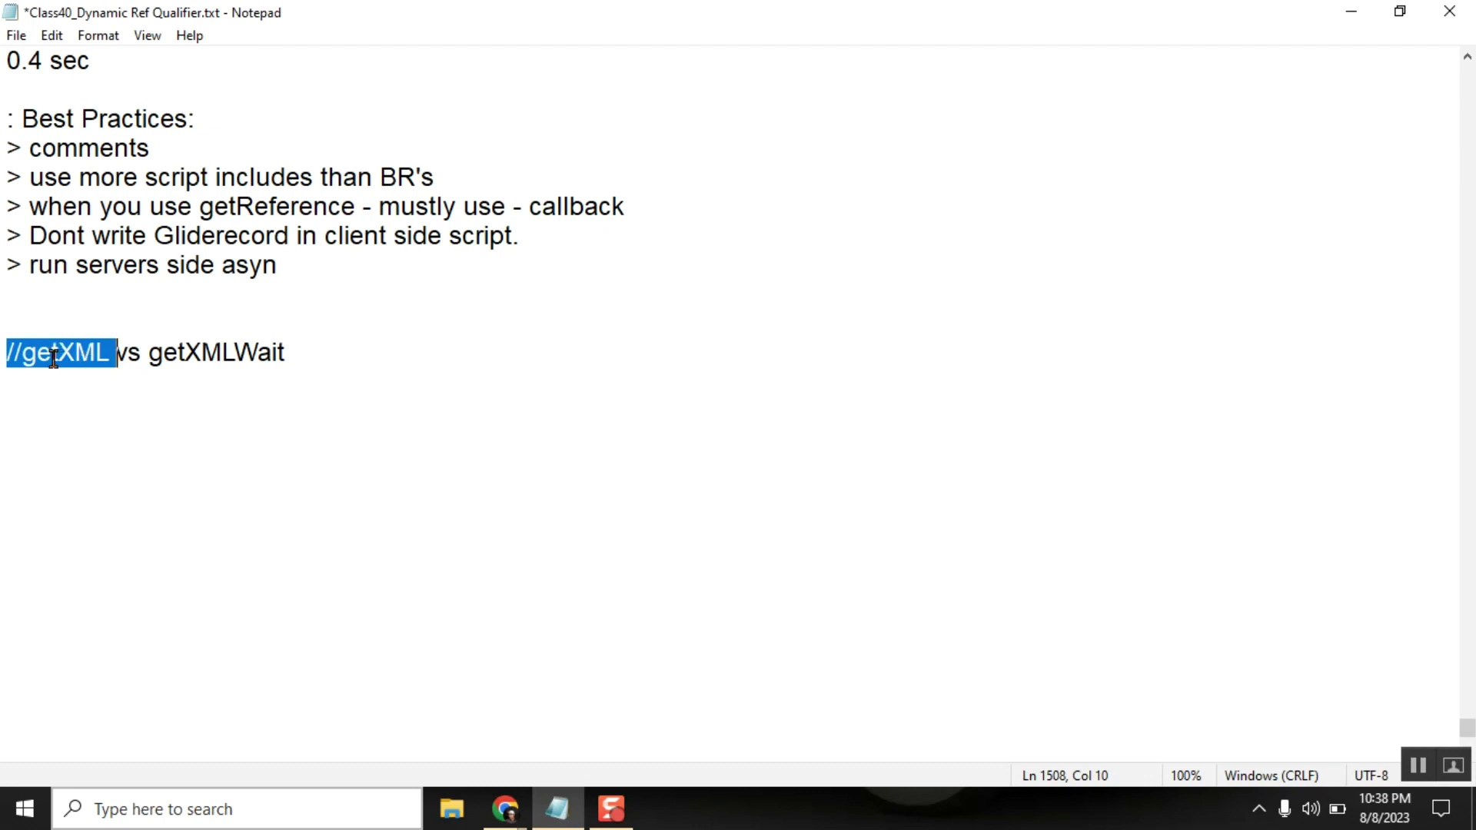
left_click(48, 350)
double_click(49, 350)
Add the line 'async (no wait) - getXML' under the comment
left_click(308, 352)
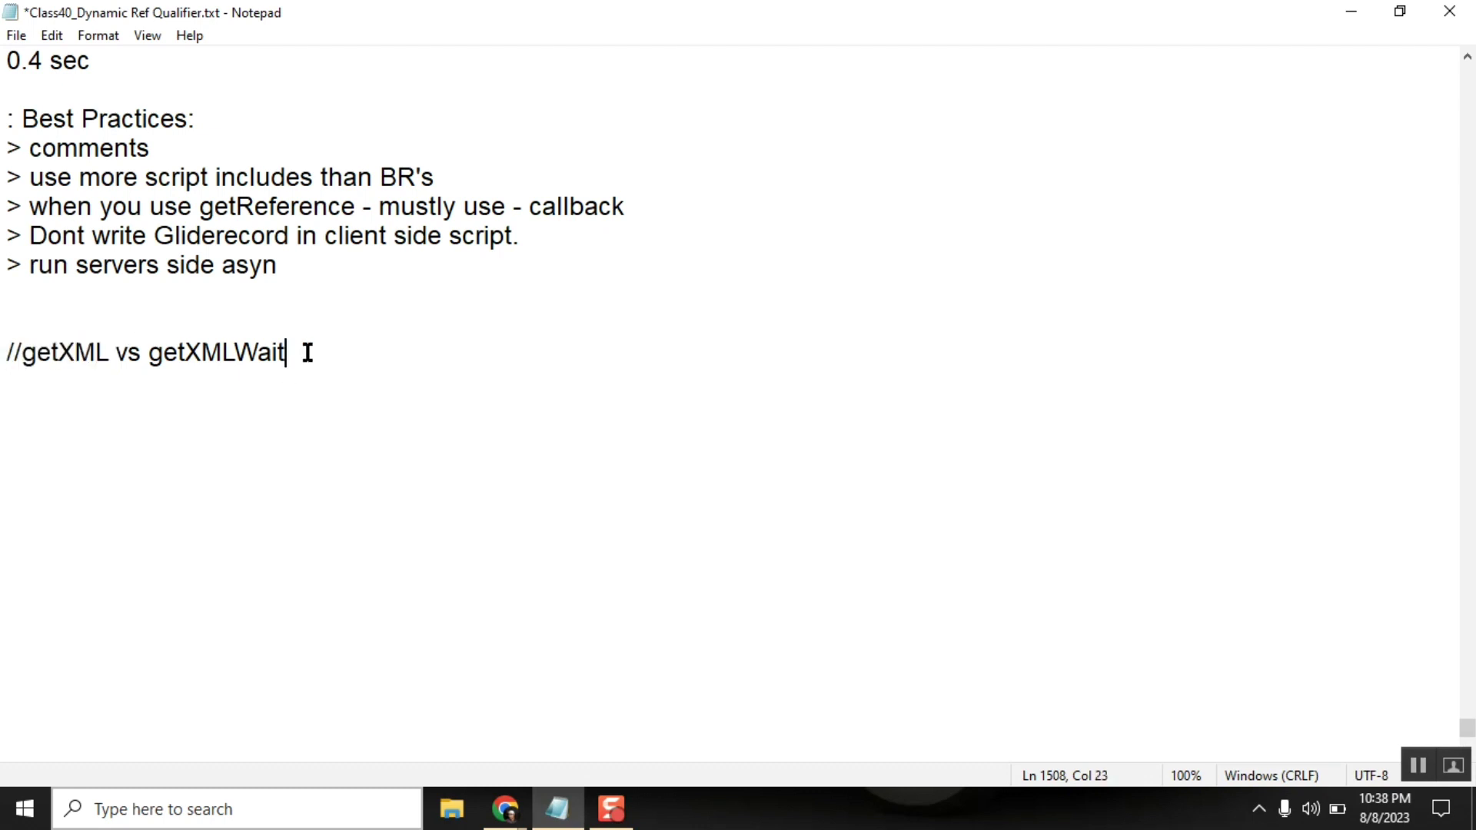
key("Return")
type("asyc")
key("BackSpace")
type("nc ")
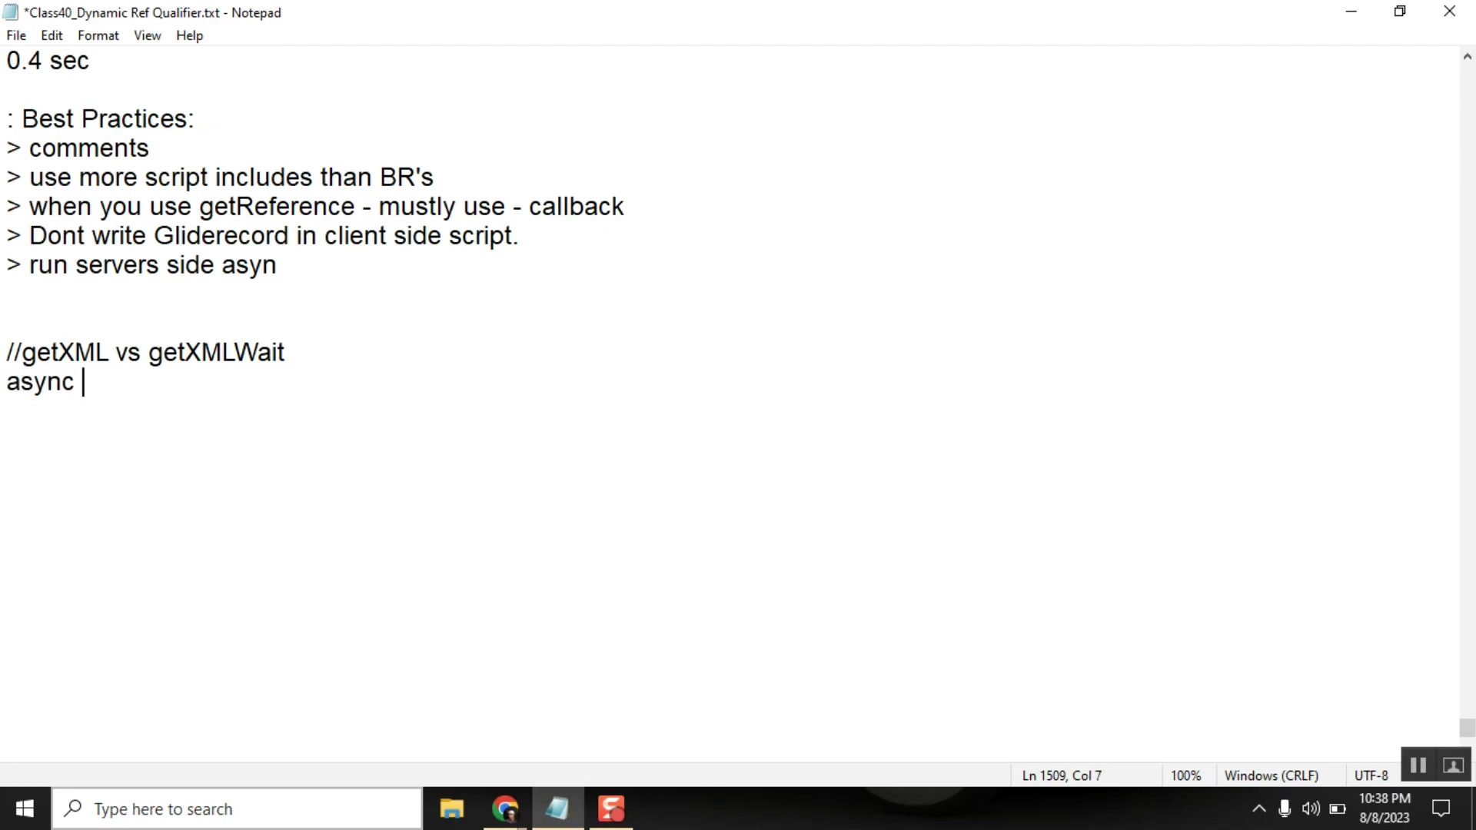
type("(no wait)")
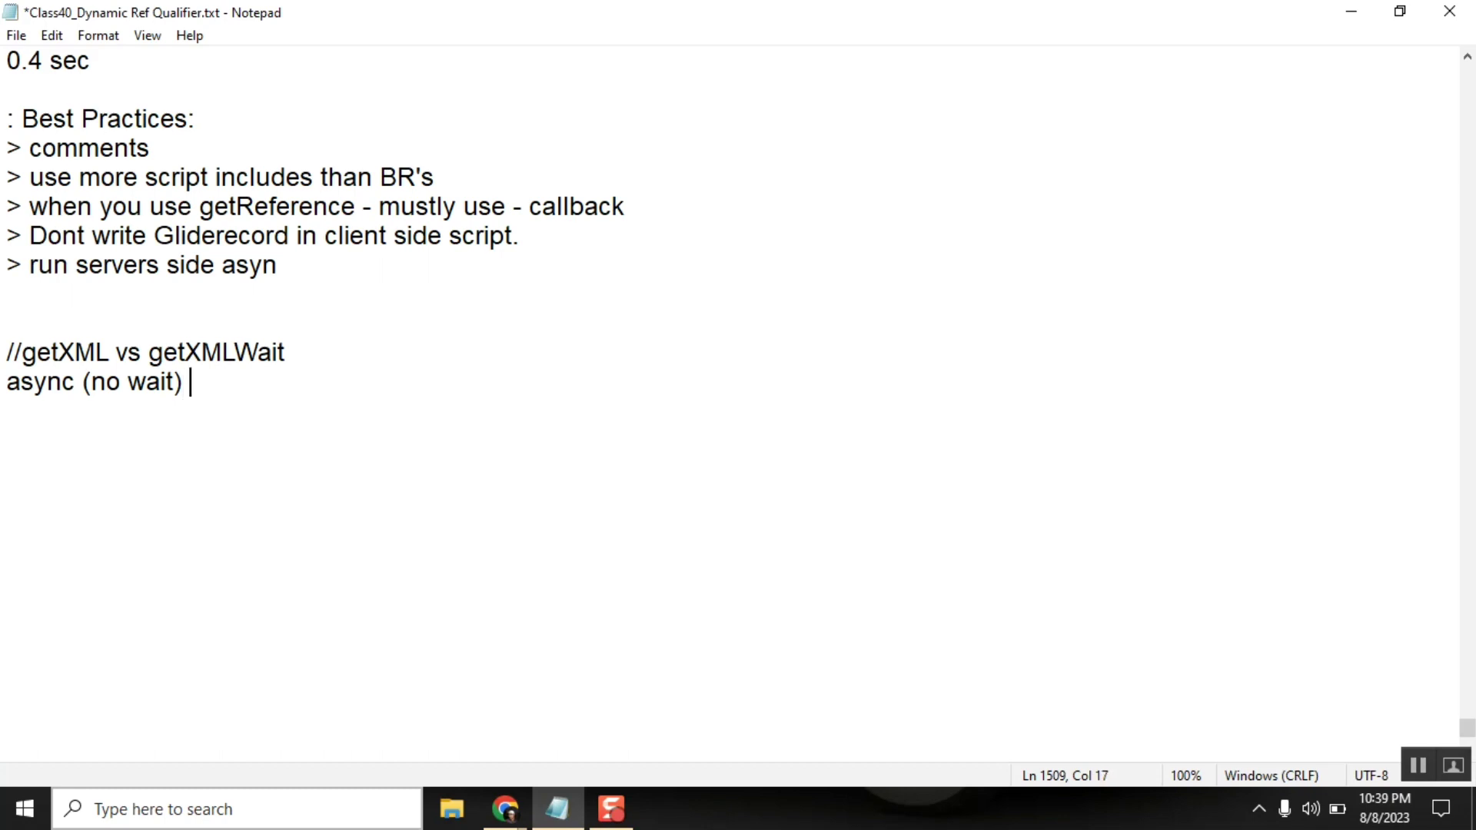
type(" - getXML")
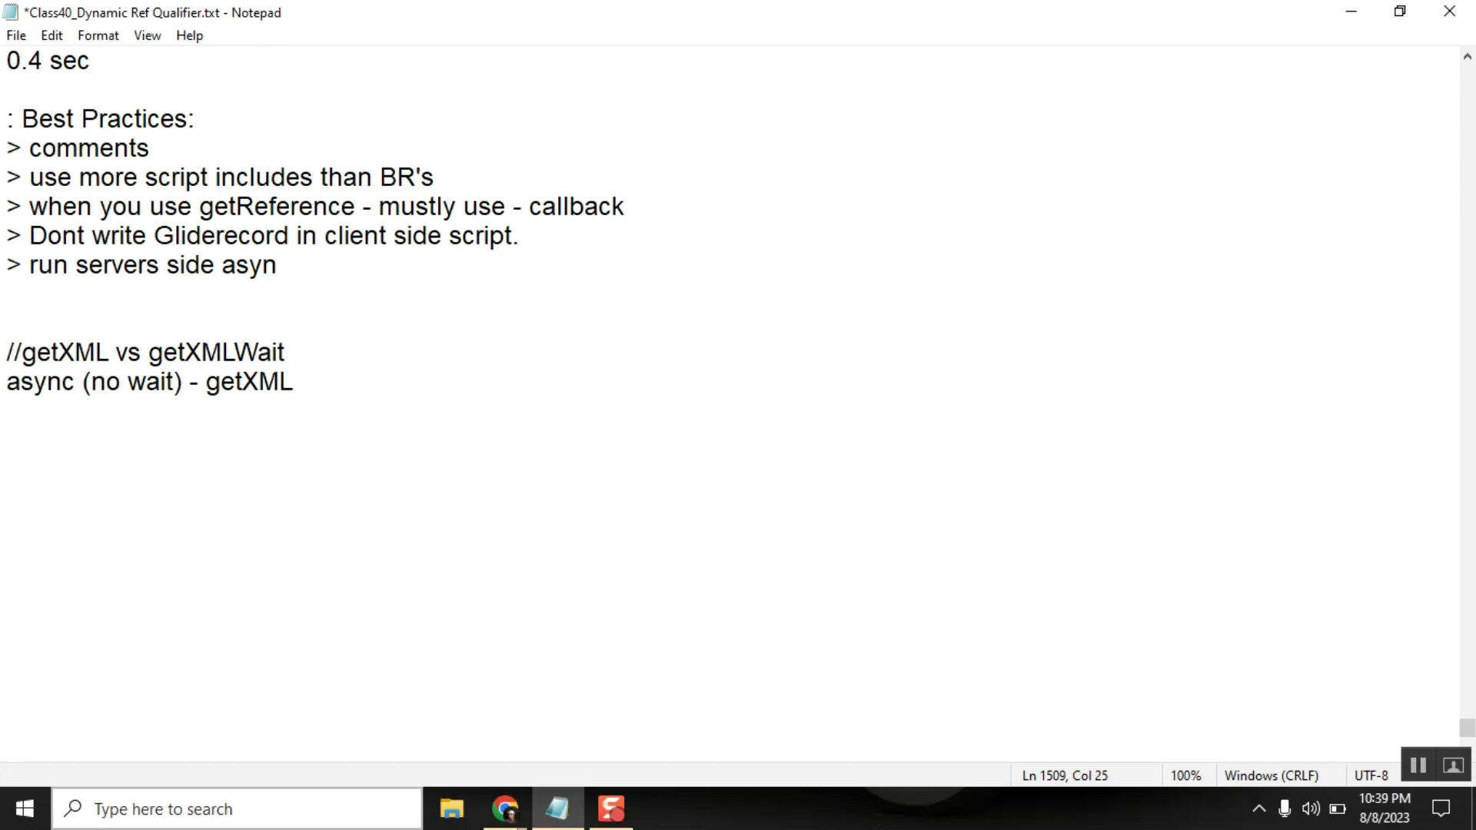
Review the notes by highlighting getXML, getXMLWait and 'servers', then switch windows
double_click(59, 339)
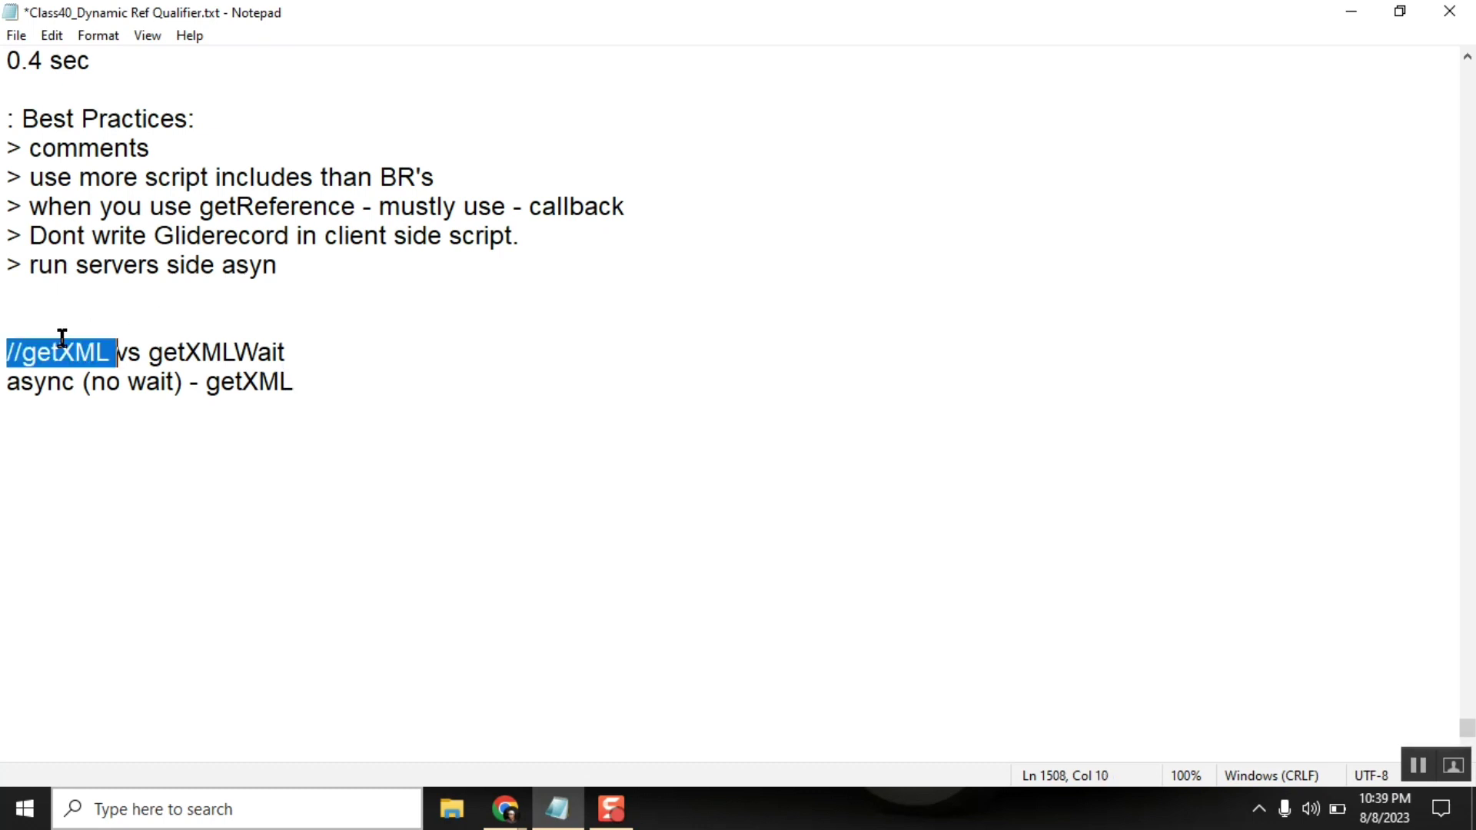
double_click(250, 339)
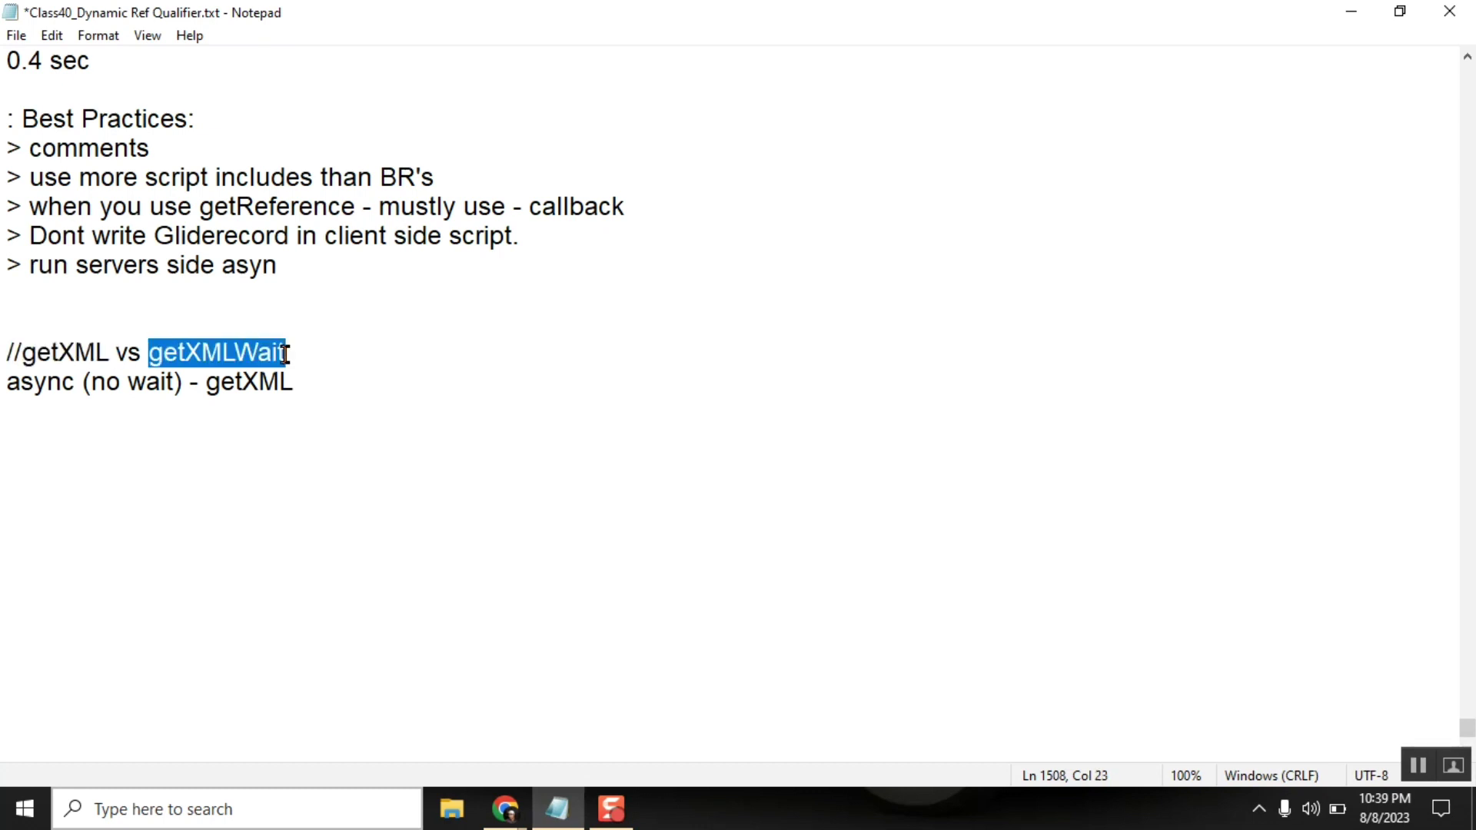
double_click(61, 350)
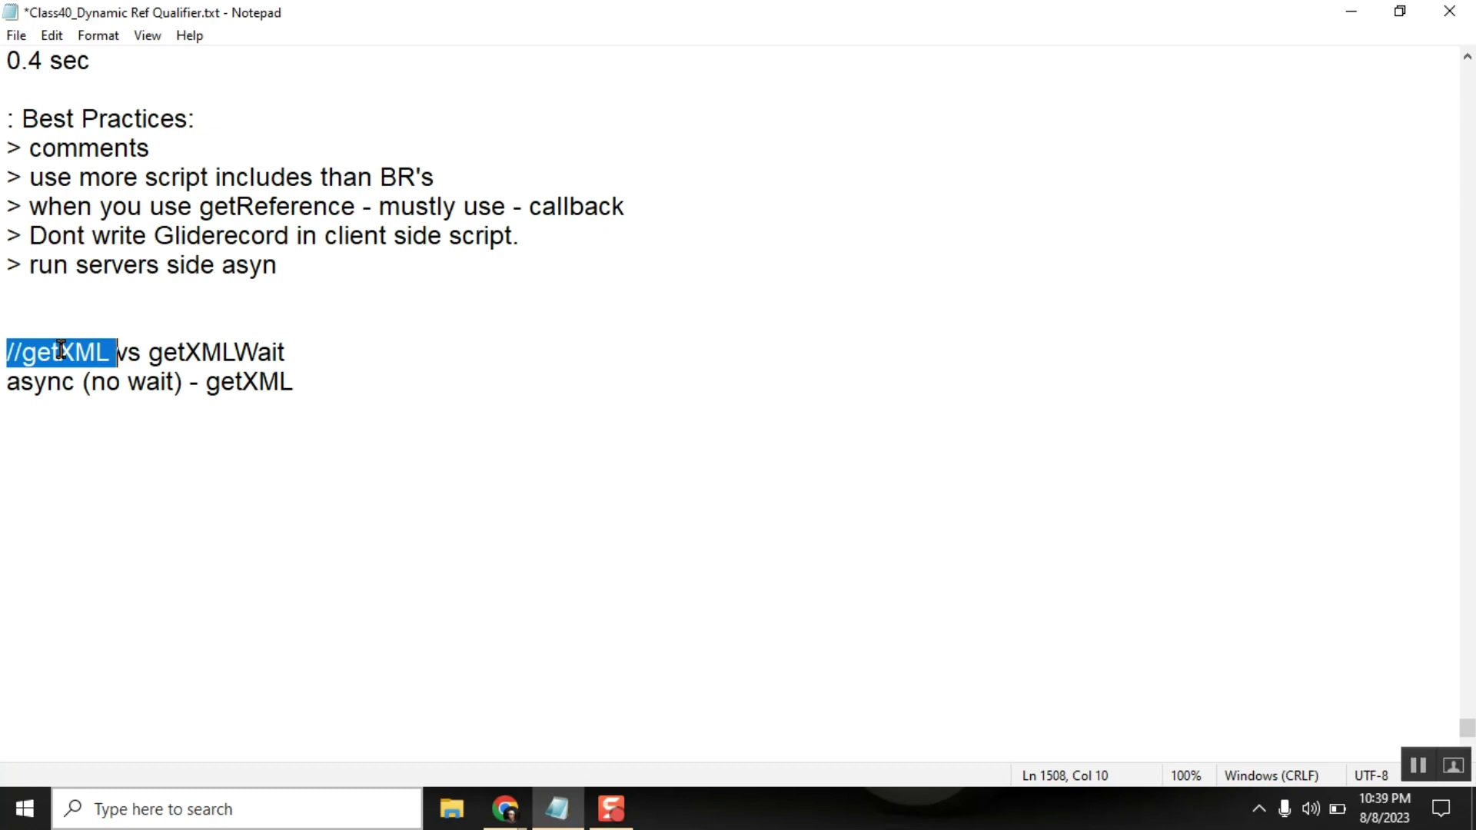
double_click(251, 345)
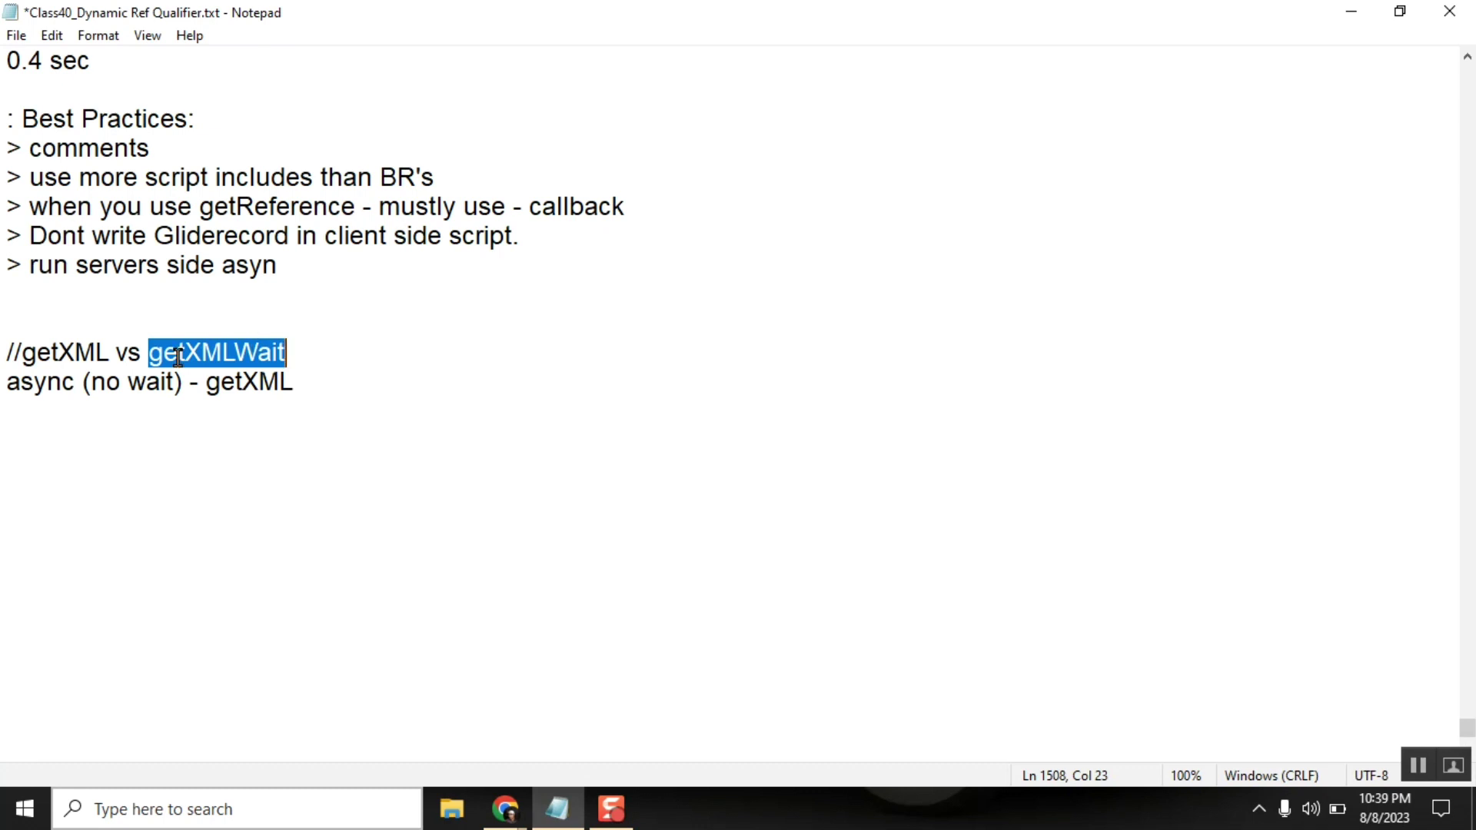
left_click(58, 350)
double_click(58, 350)
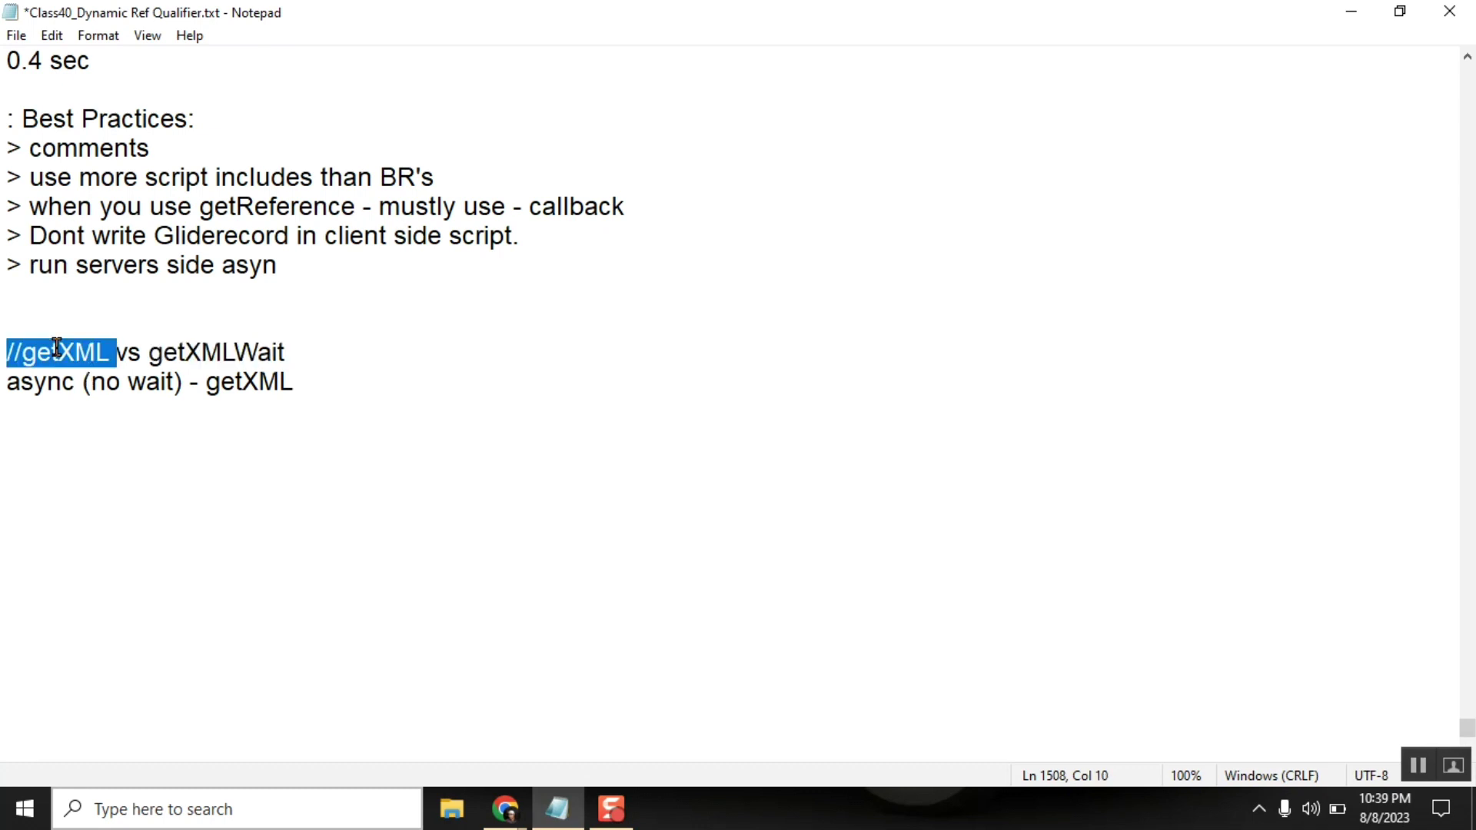
left_click(332, 391)
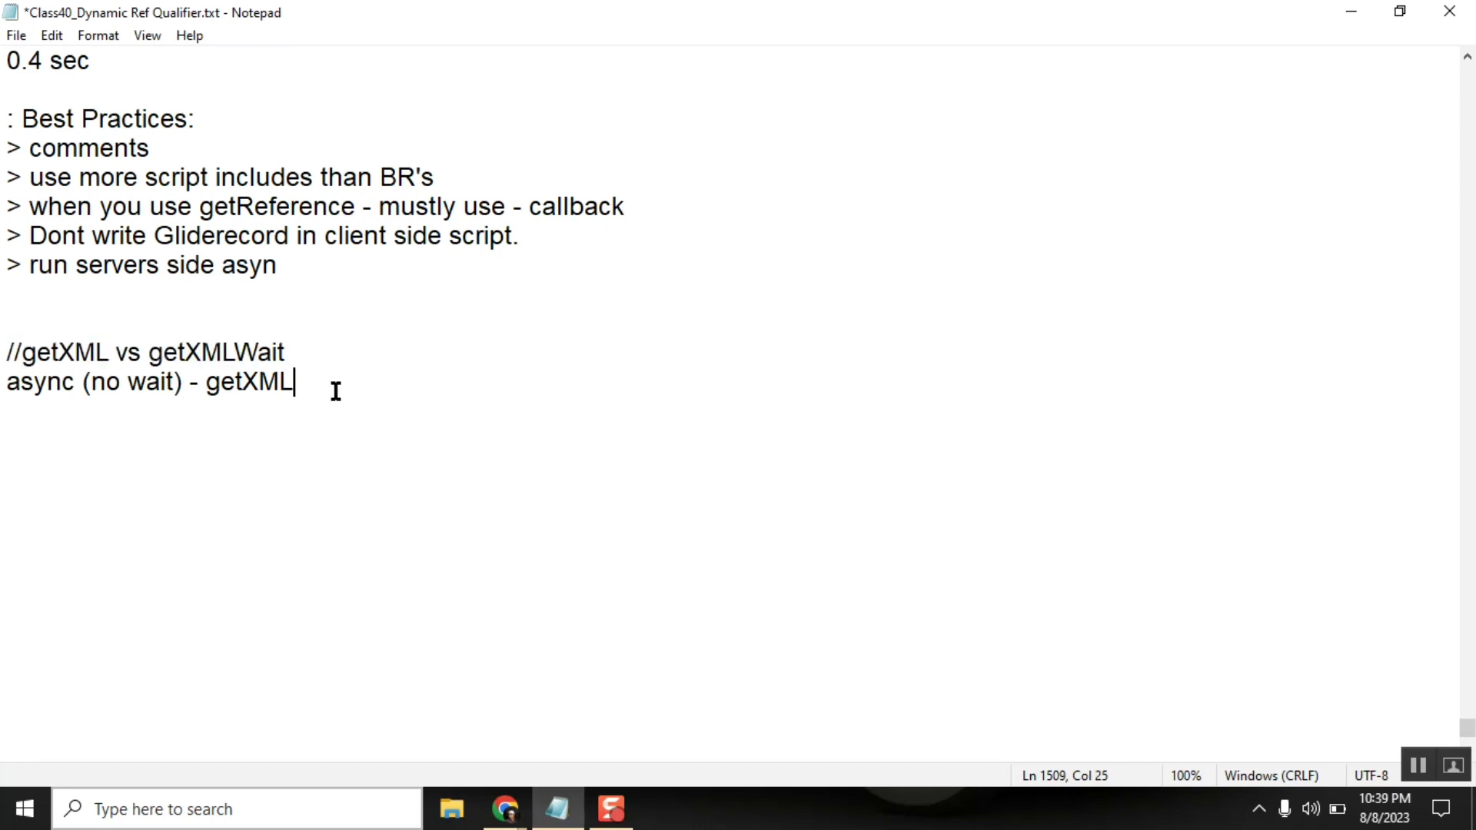
double_click(156, 265)
key("alt+Tab")
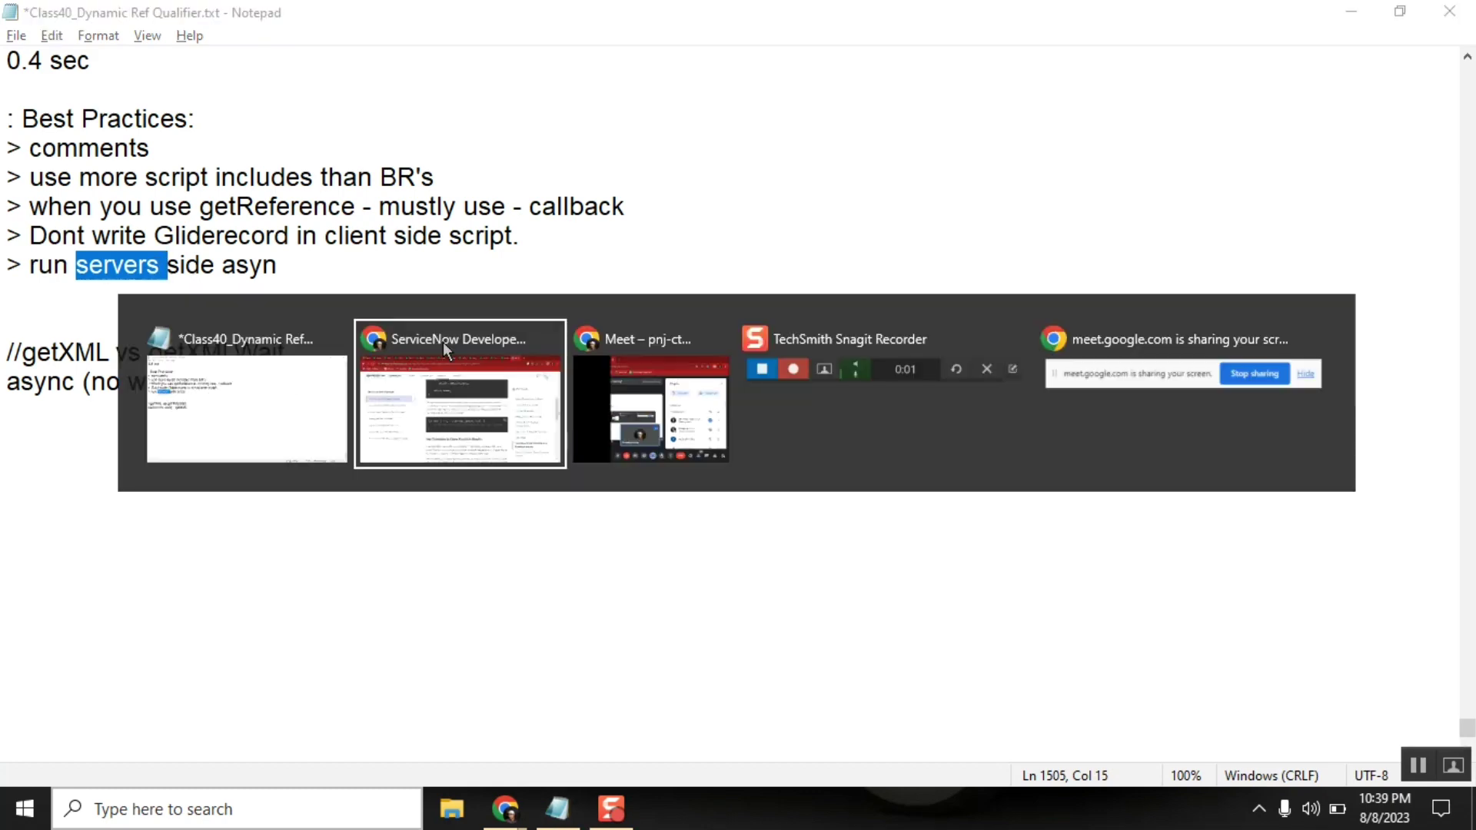
Open the Client Scripting Technical Best Practices guide from the developer sidebar
left_click(443, 342)
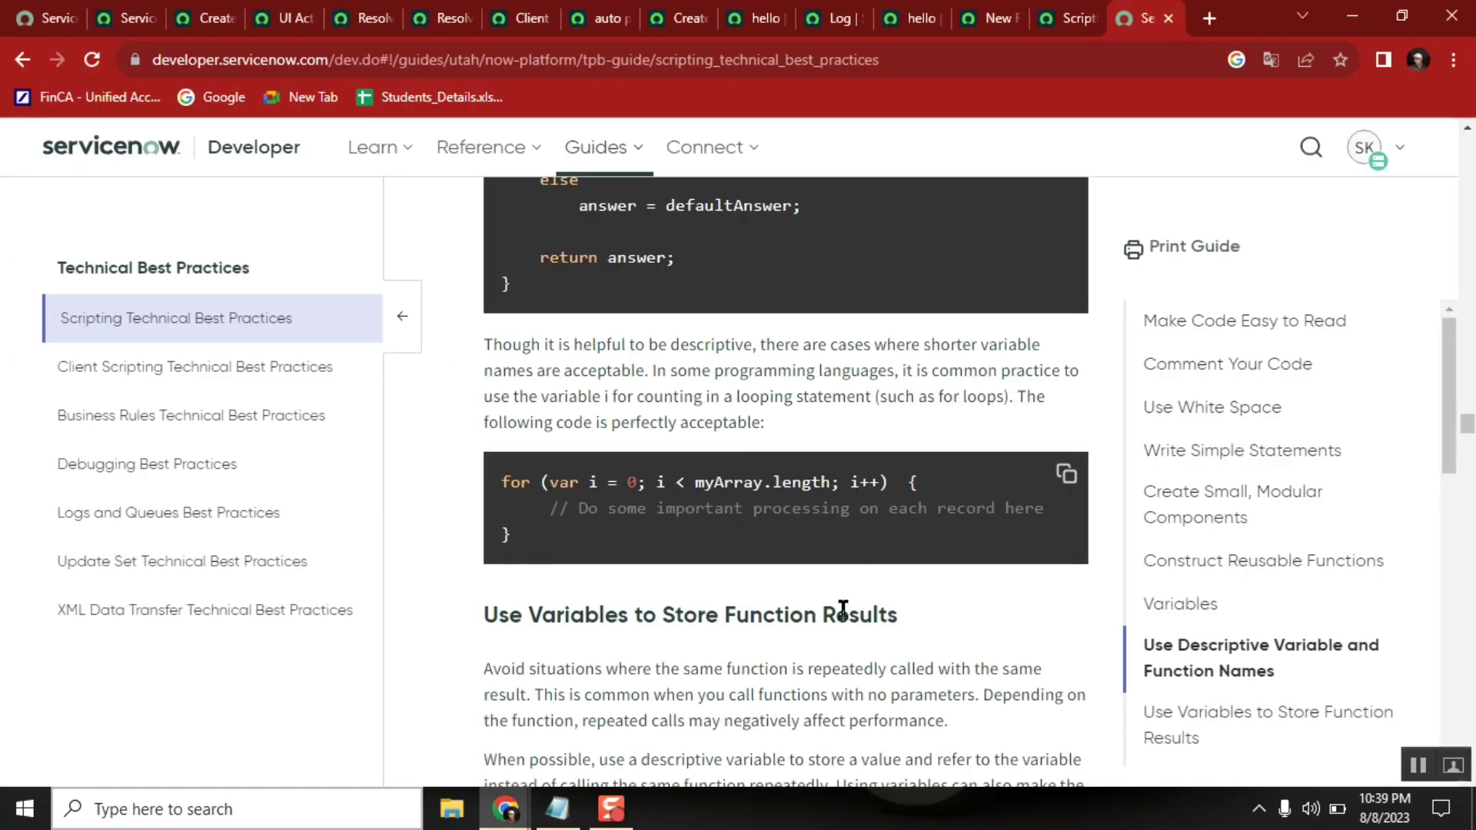
scroll(842, 610, "down", 5)
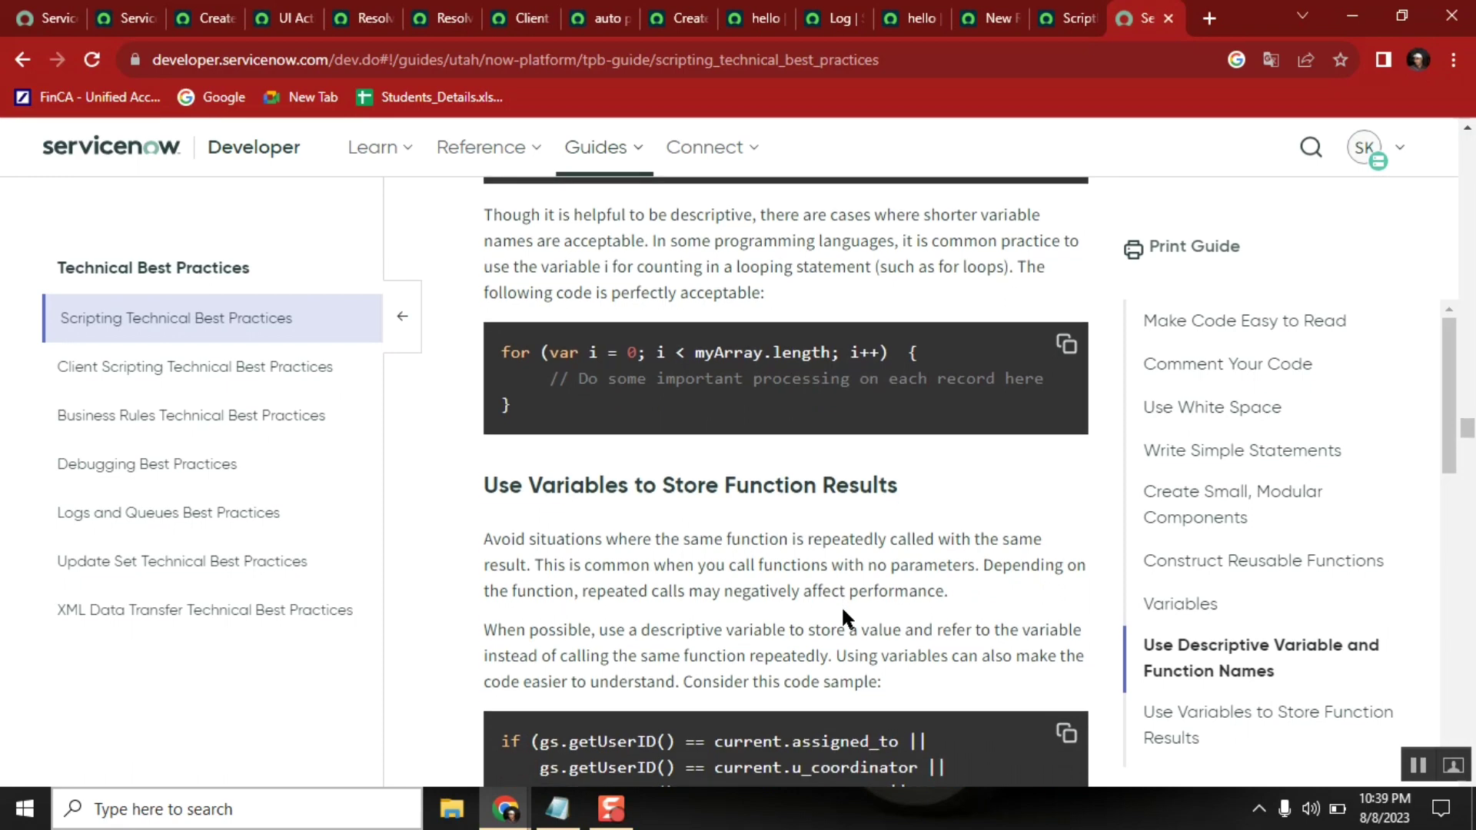
scroll(842, 611, "down", 10)
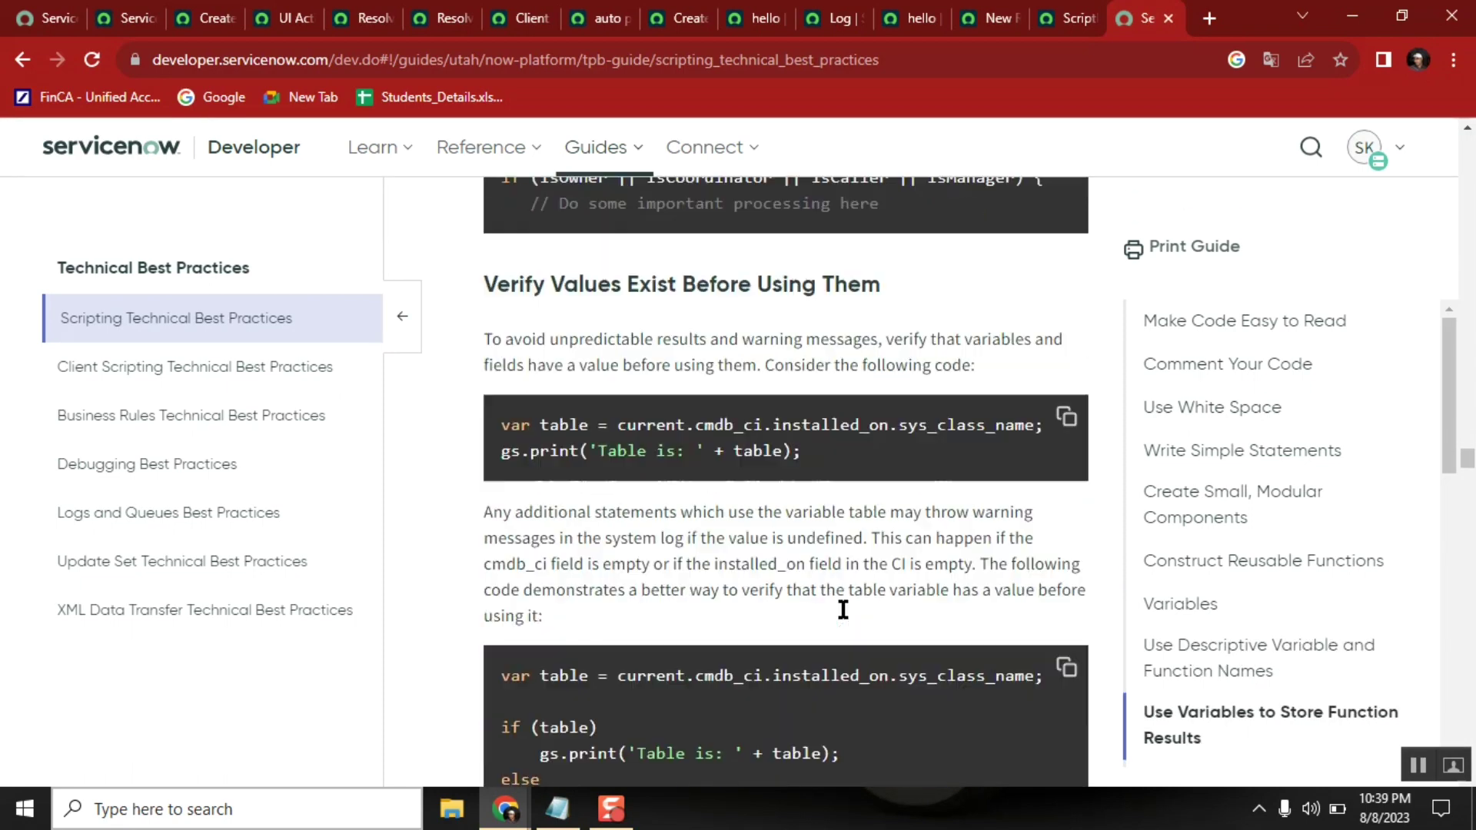
left_click(206, 369)
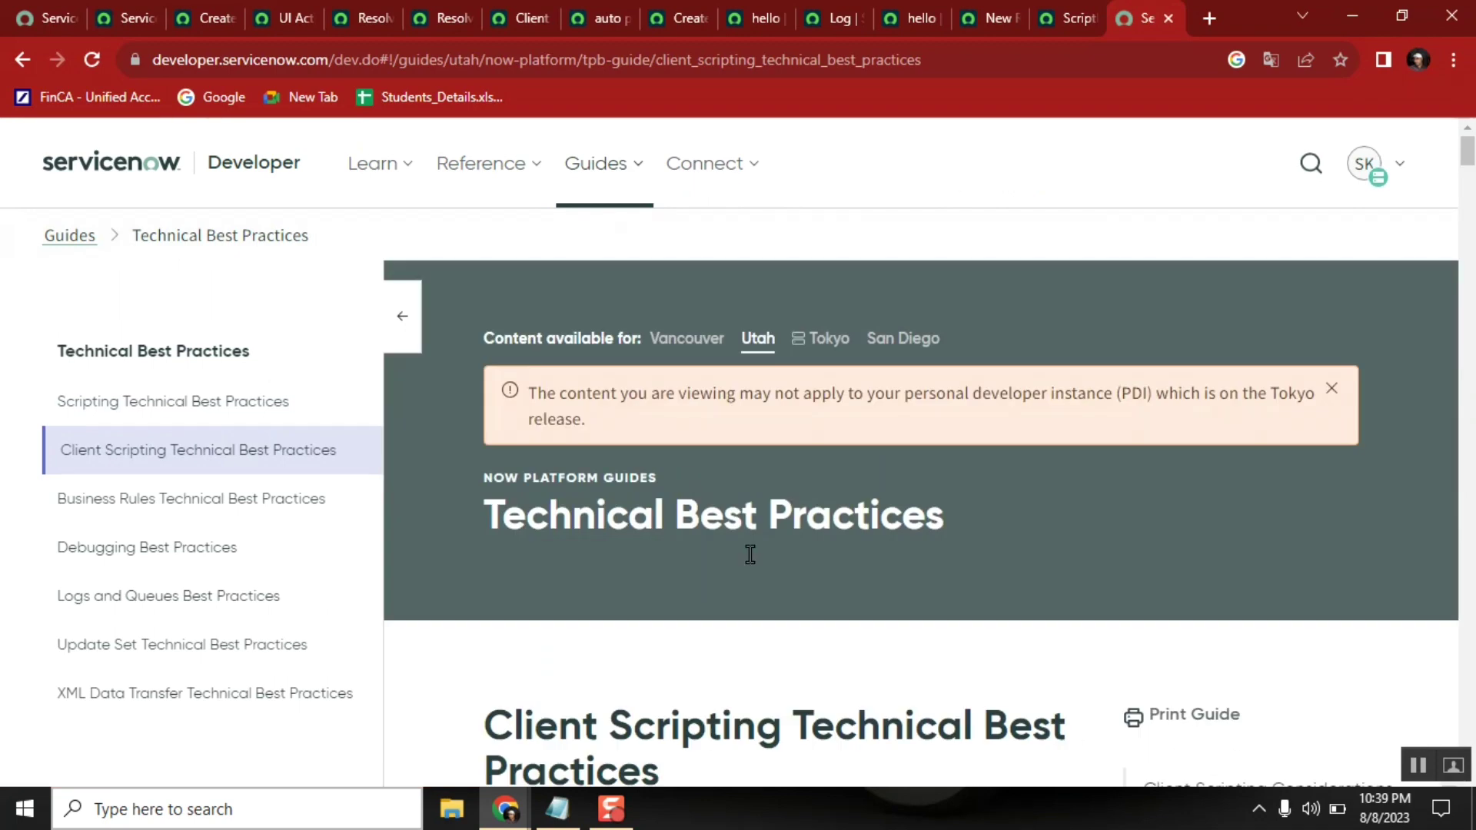
Read through the client scripting guide down to the 'Bury the GlideAjax Call' section
scroll(841, 684, "down", 8)
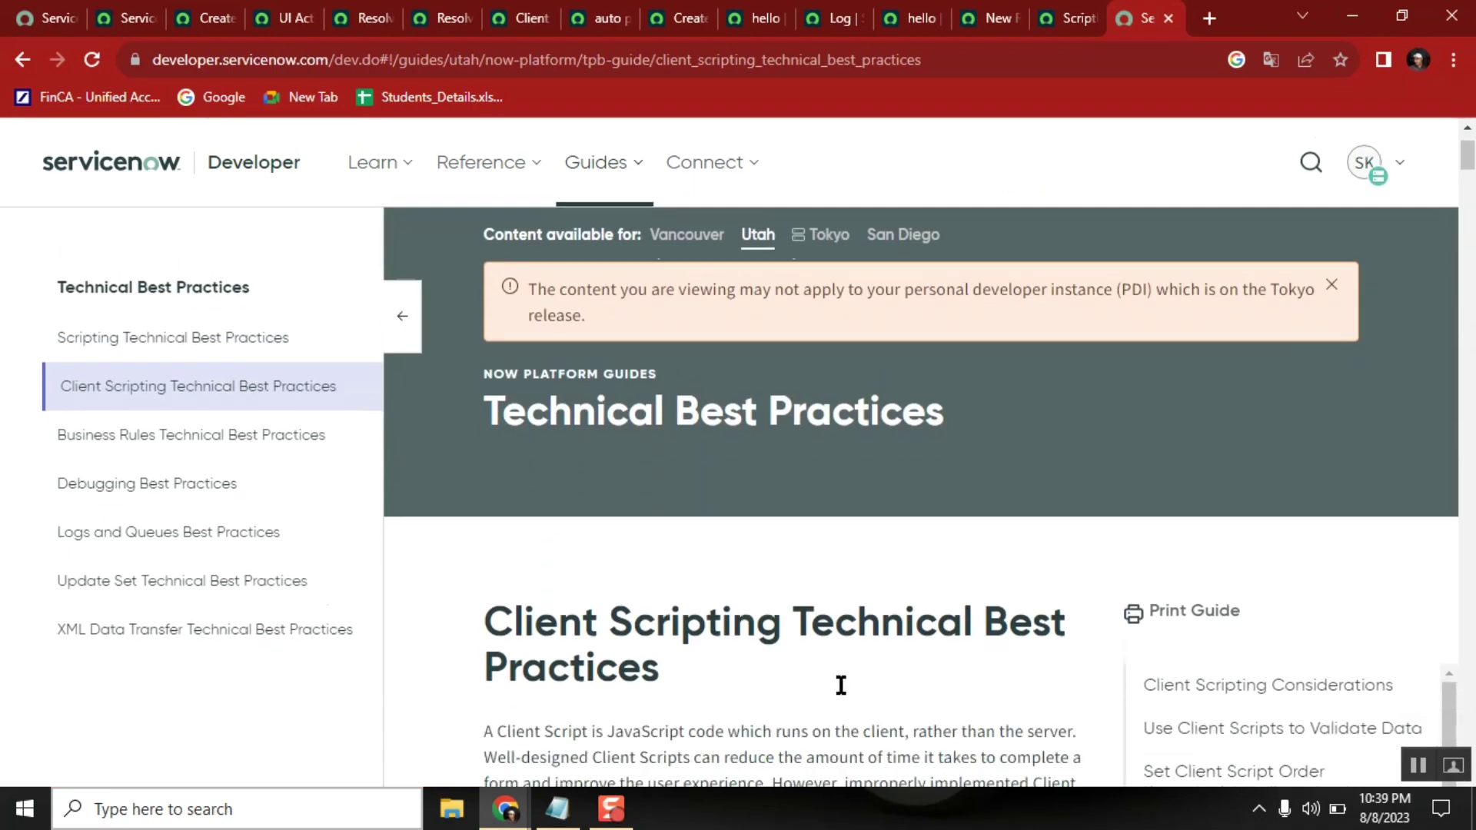
scroll(840, 686, "down", 4)
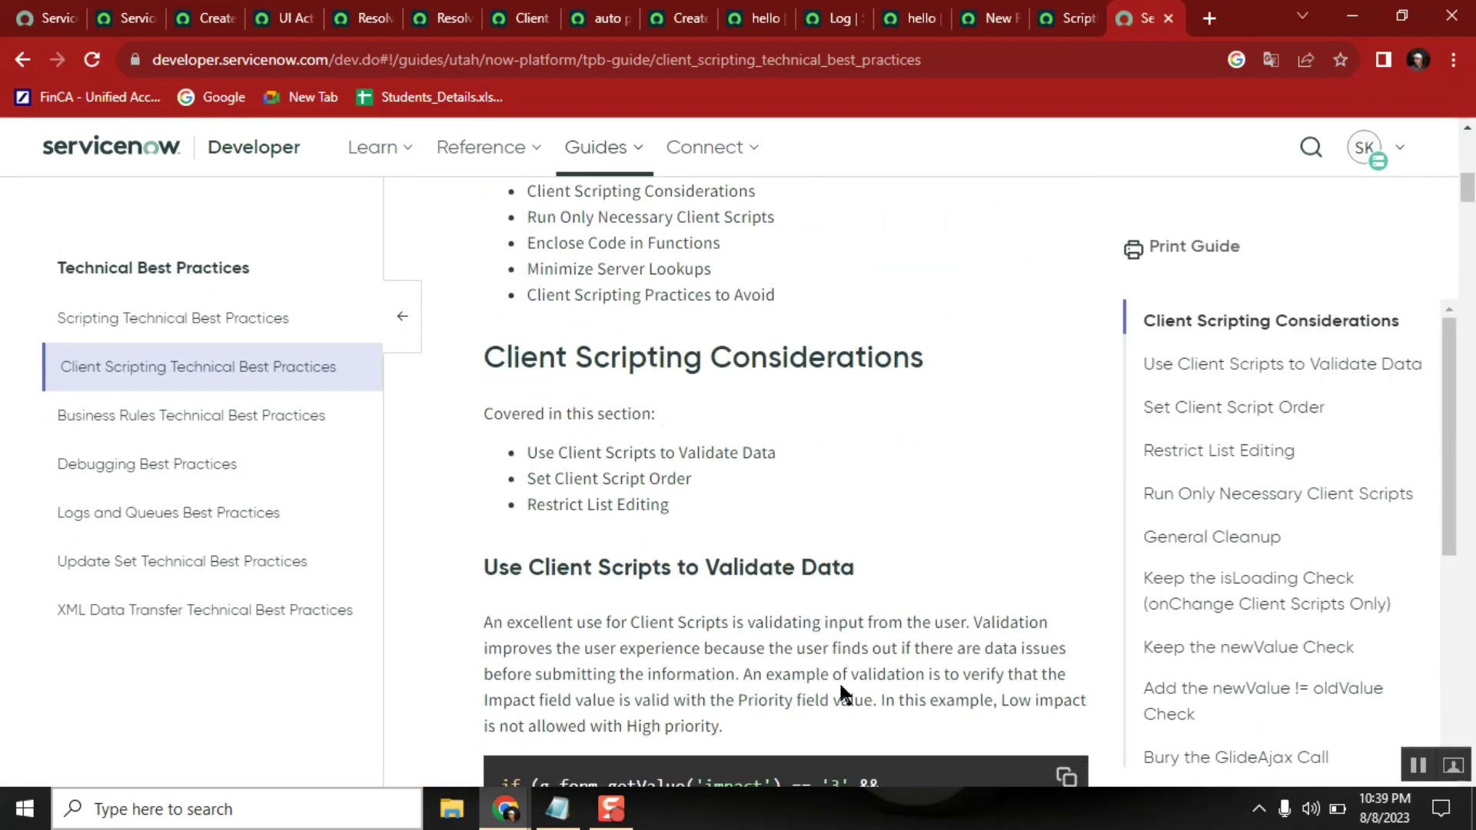
scroll(843, 694, "down", 1)
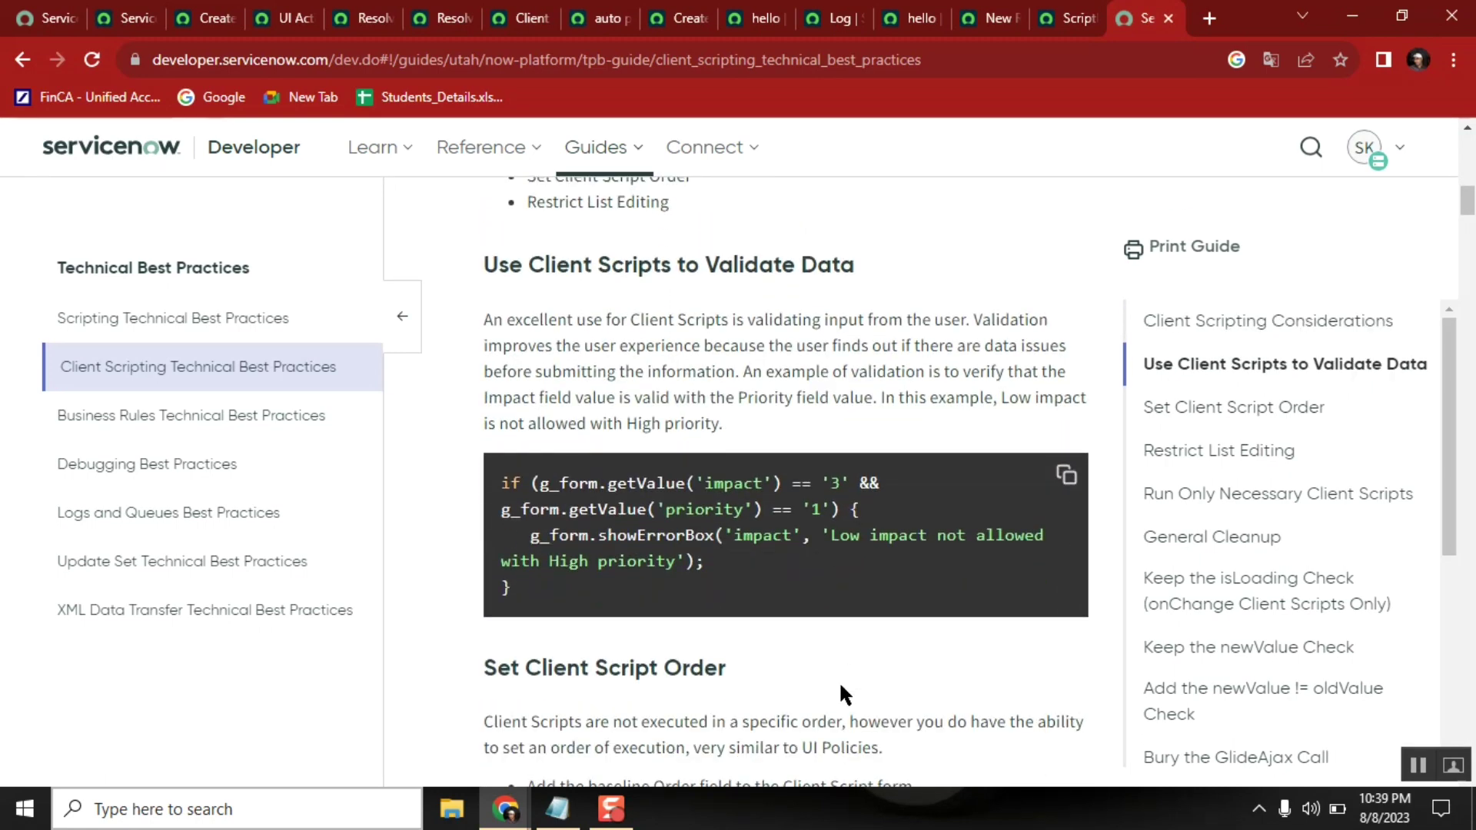
scroll(842, 693, "down", 1)
scroll(841, 686, "down", 5)
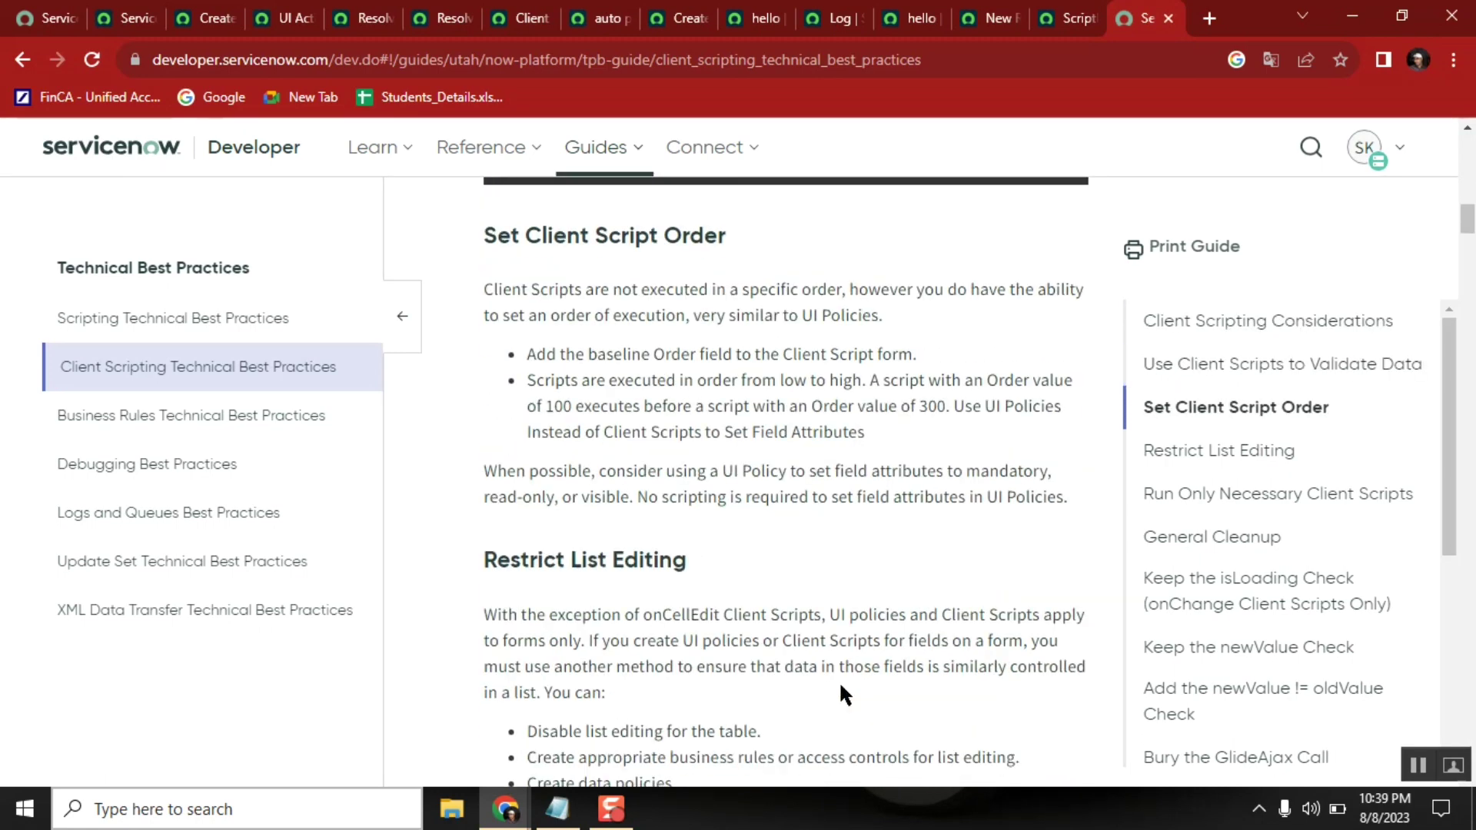
scroll(841, 686, "down", 4)
scroll(841, 685, "down", 12)
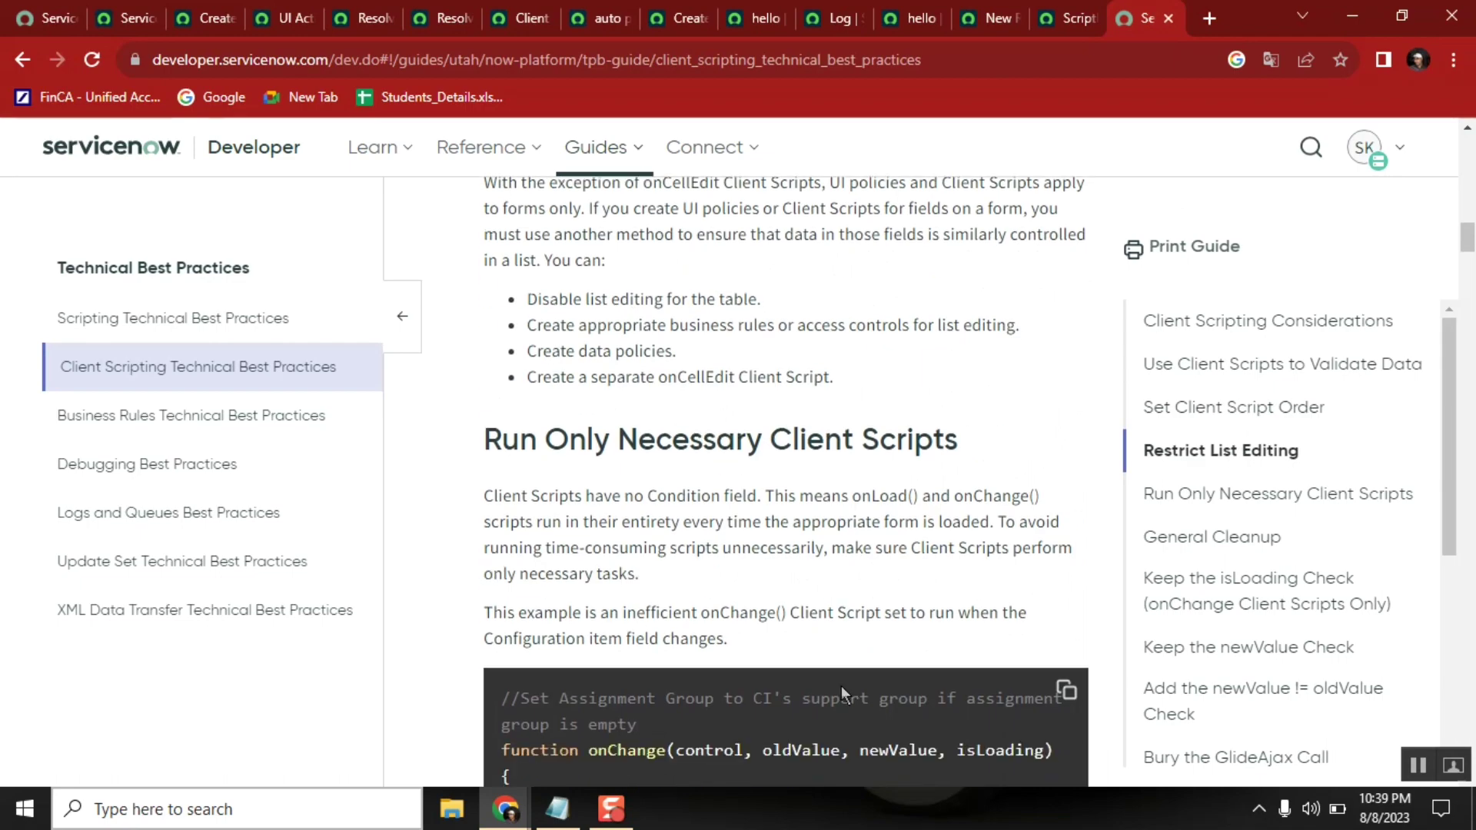
scroll(841, 686, "down", 14)
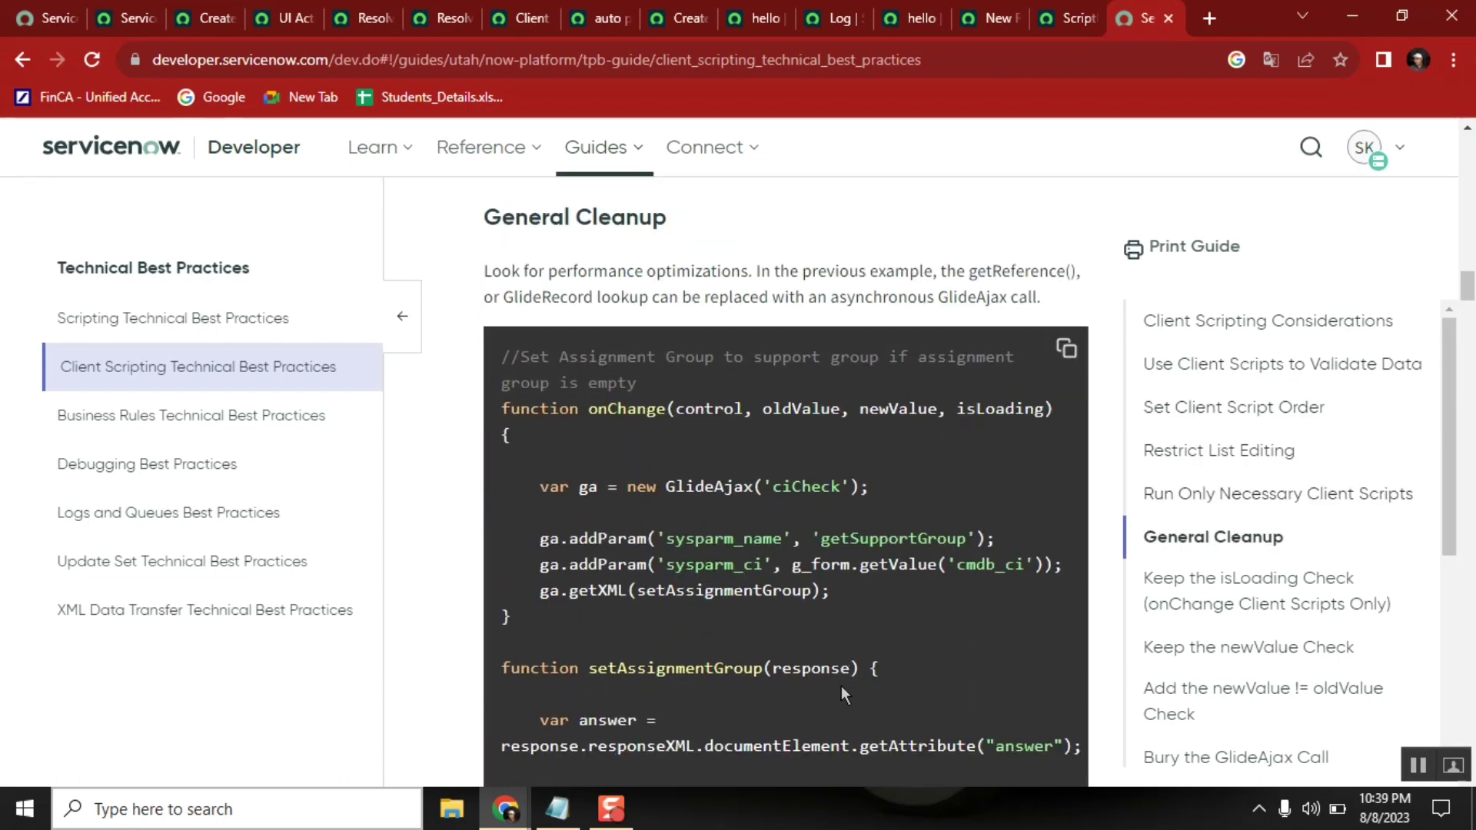
scroll(840, 686, "down", 6)
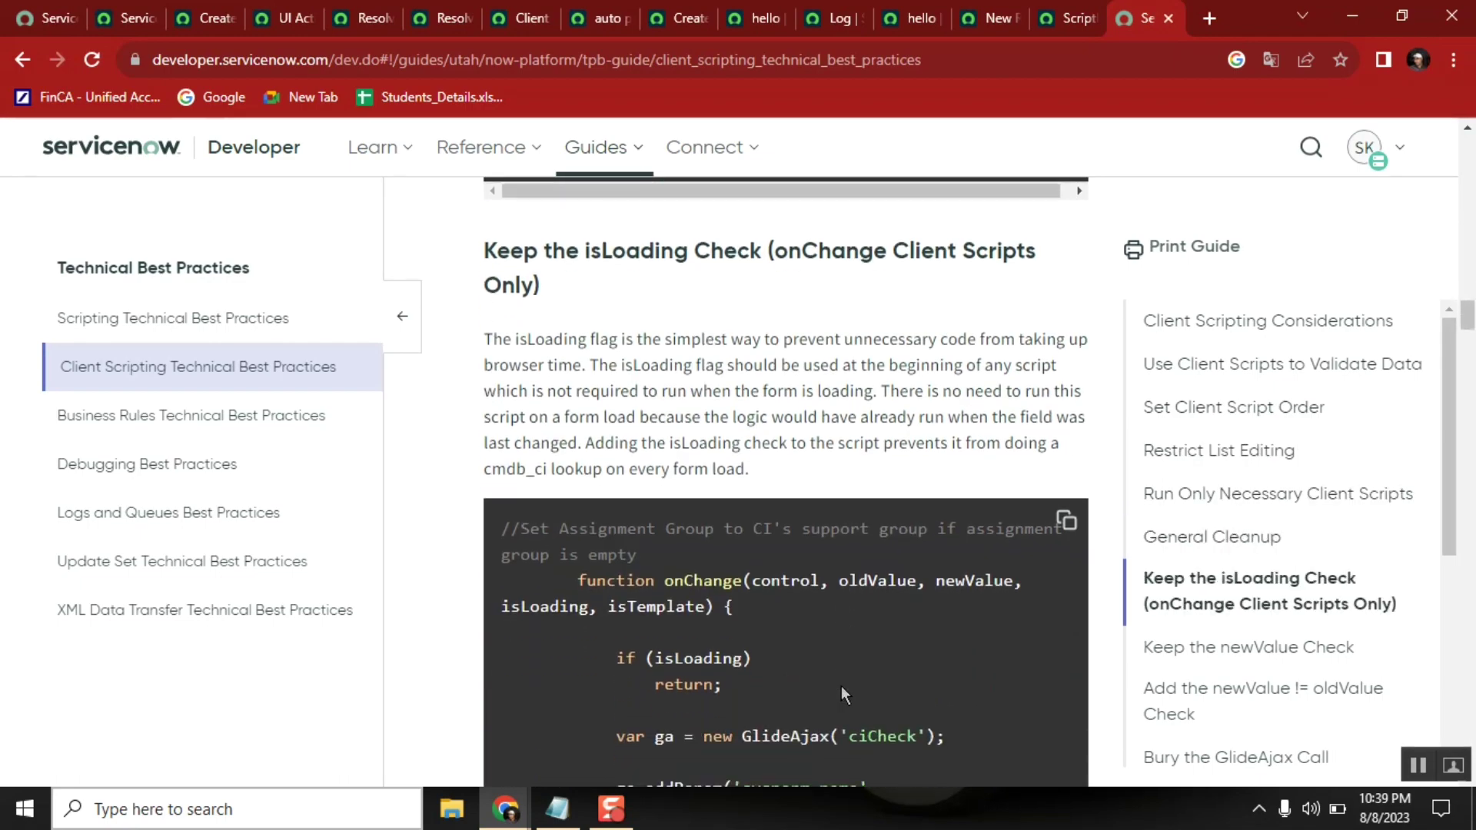
scroll(841, 685, "down", 10)
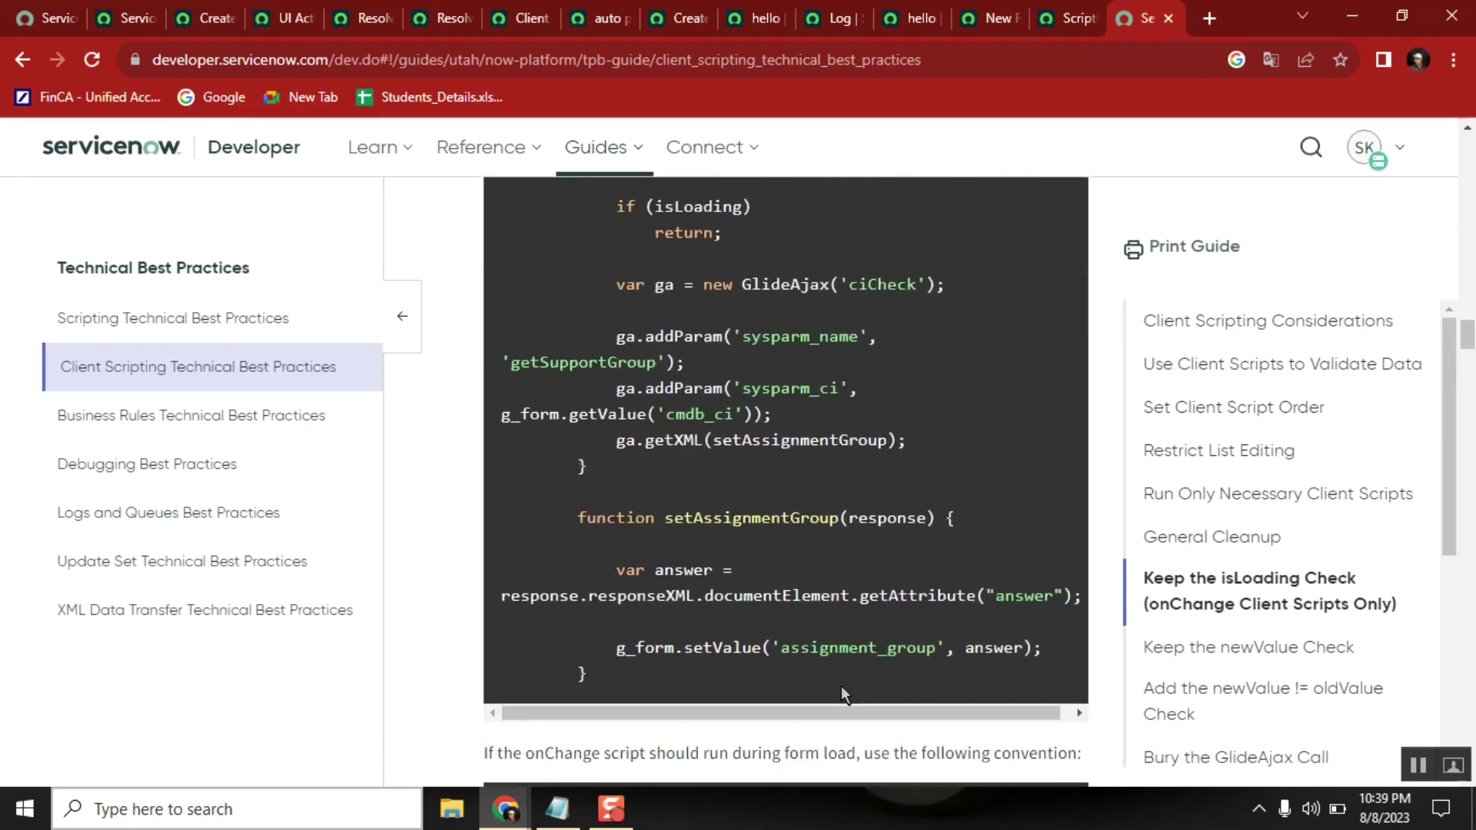
scroll(841, 685, "down", 10)
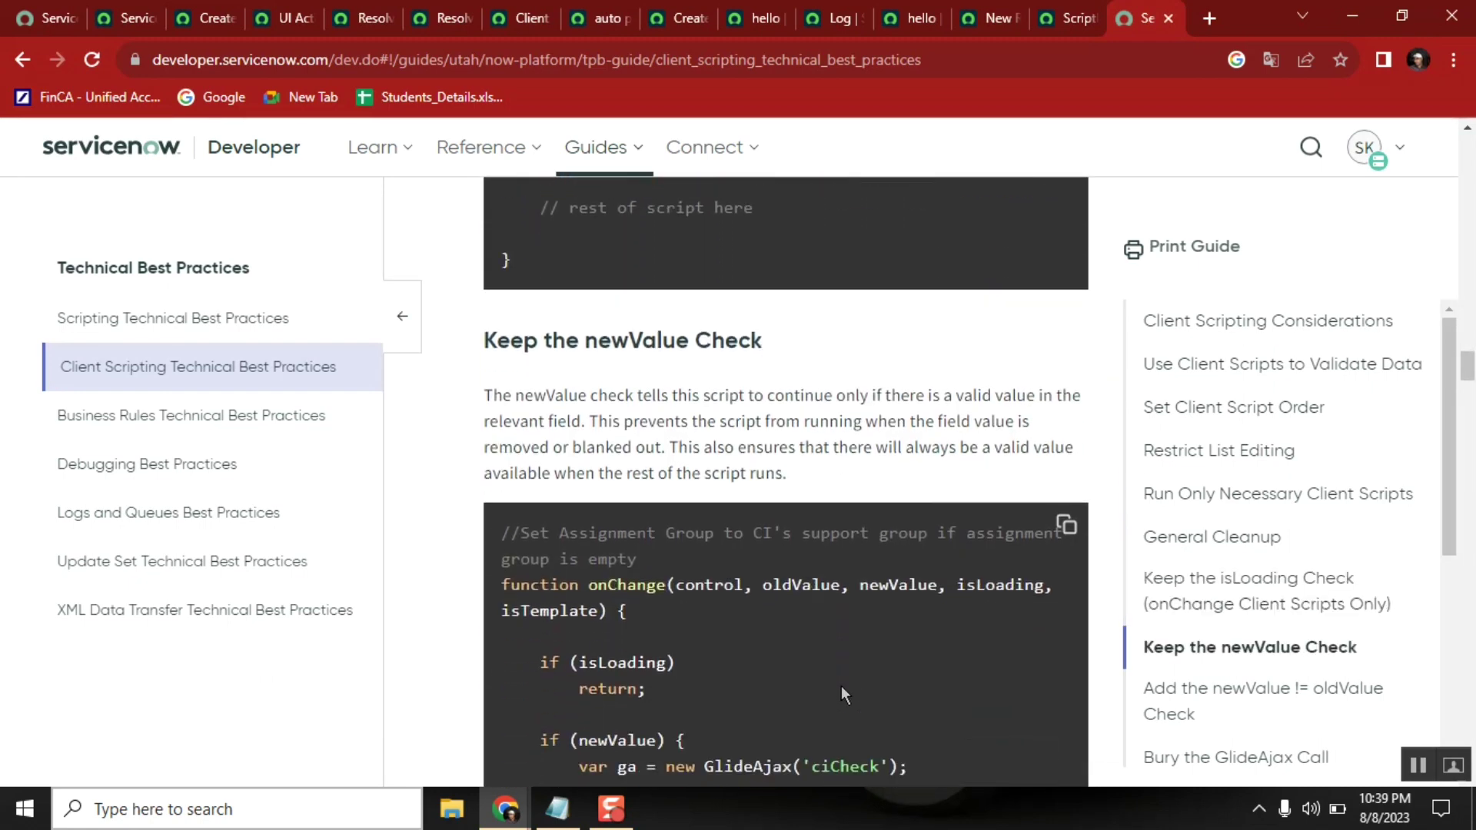
scroll(841, 686, "down", 10)
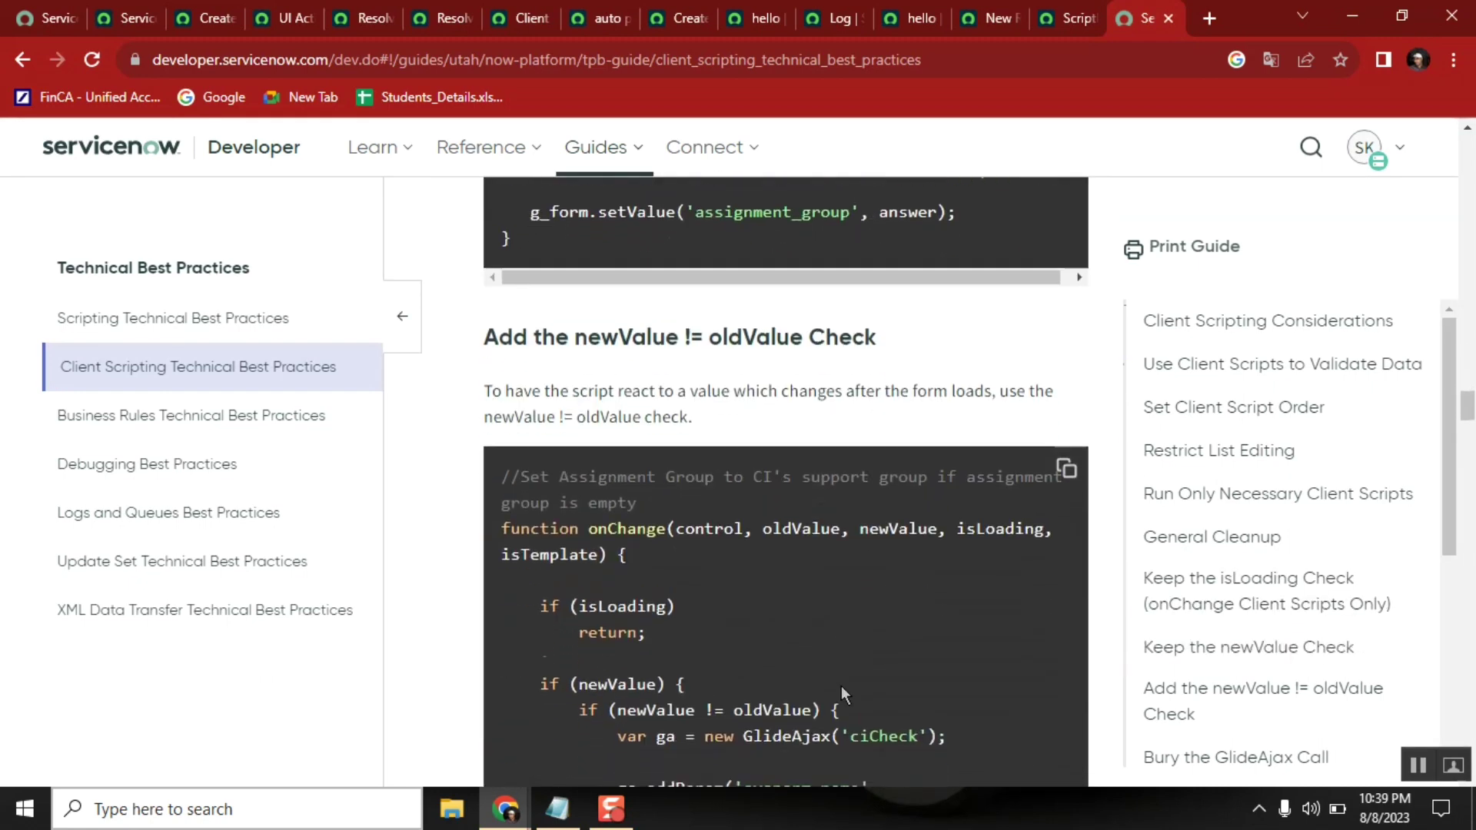
scroll(841, 692, "down", 2)
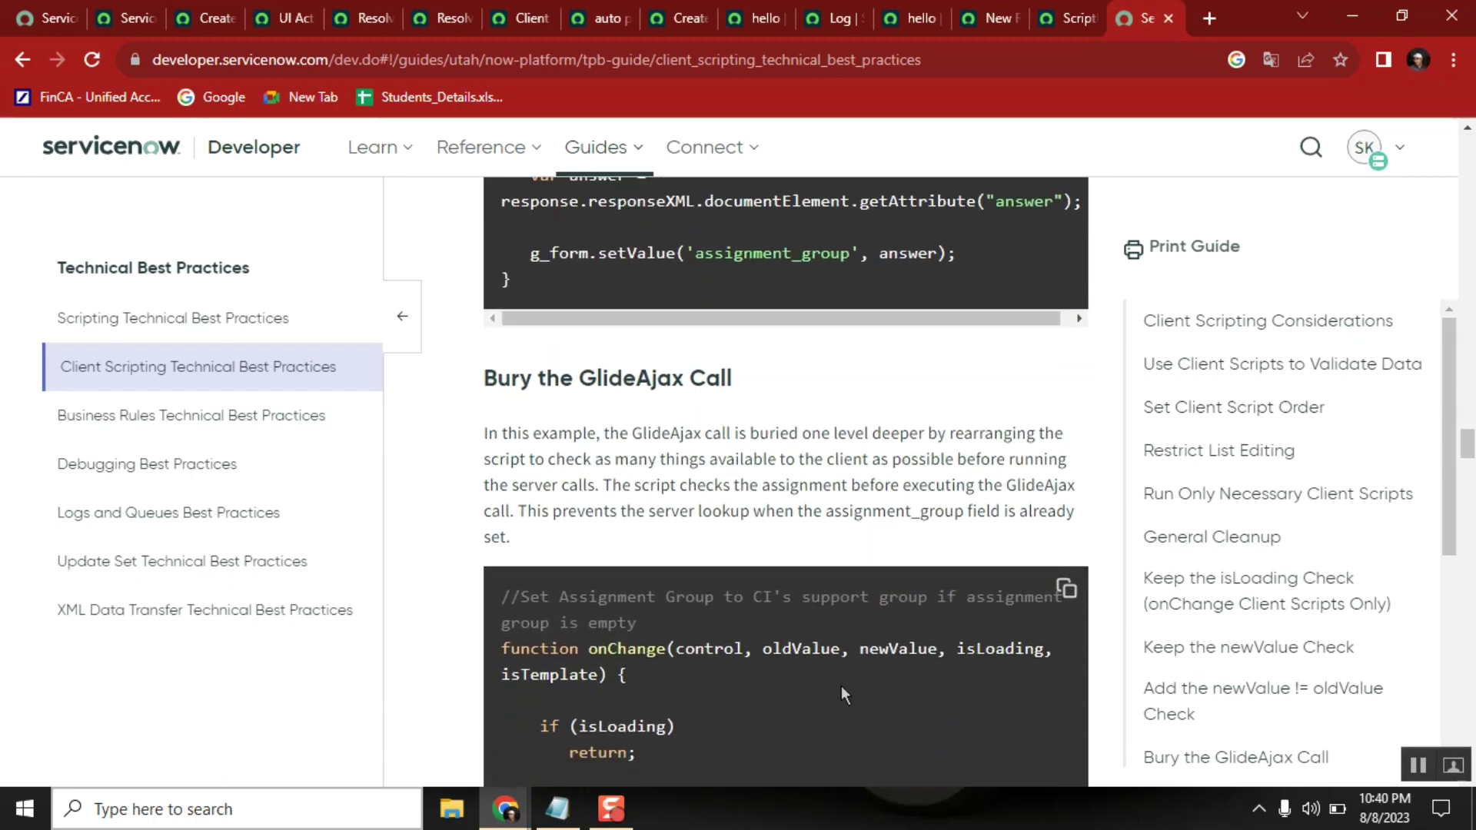
scroll(841, 686, "down", 1)
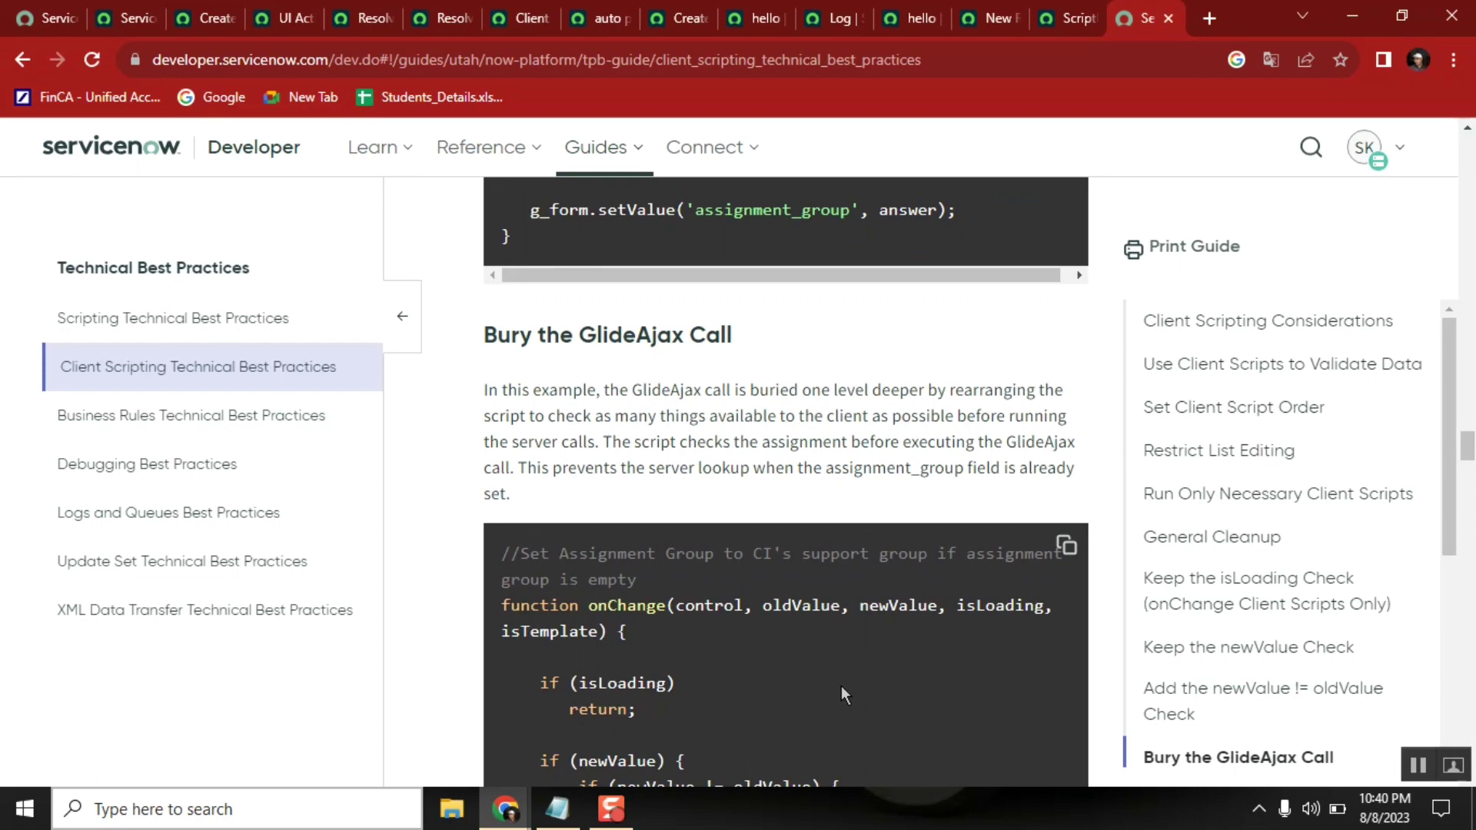
left_click(262, 419)
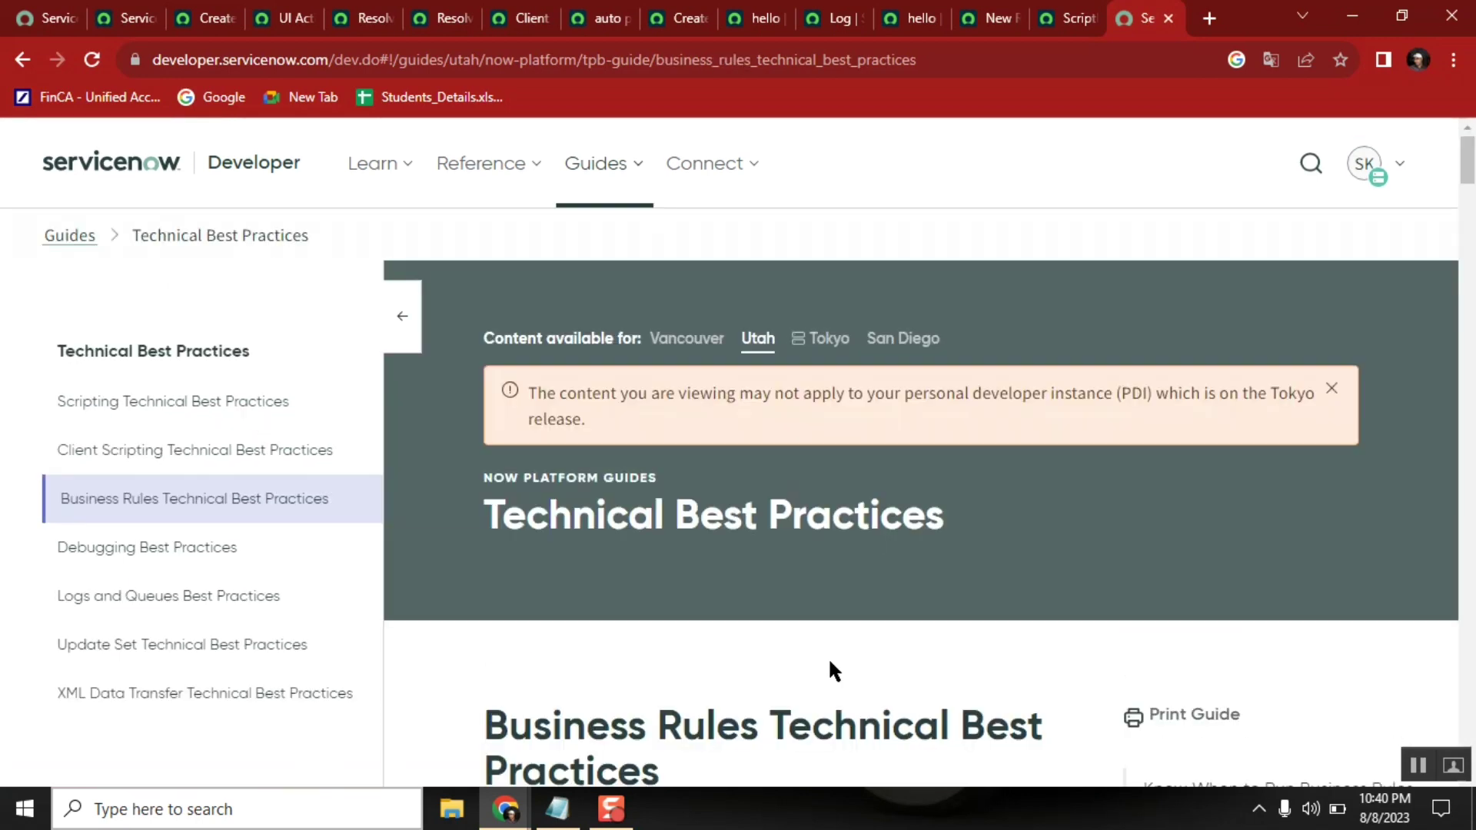
Select the 'Use Conditions in Business Rules' heading in the Business Rules guide
scroll(831, 667, "down", 4)
scroll(830, 668, "down", 5)
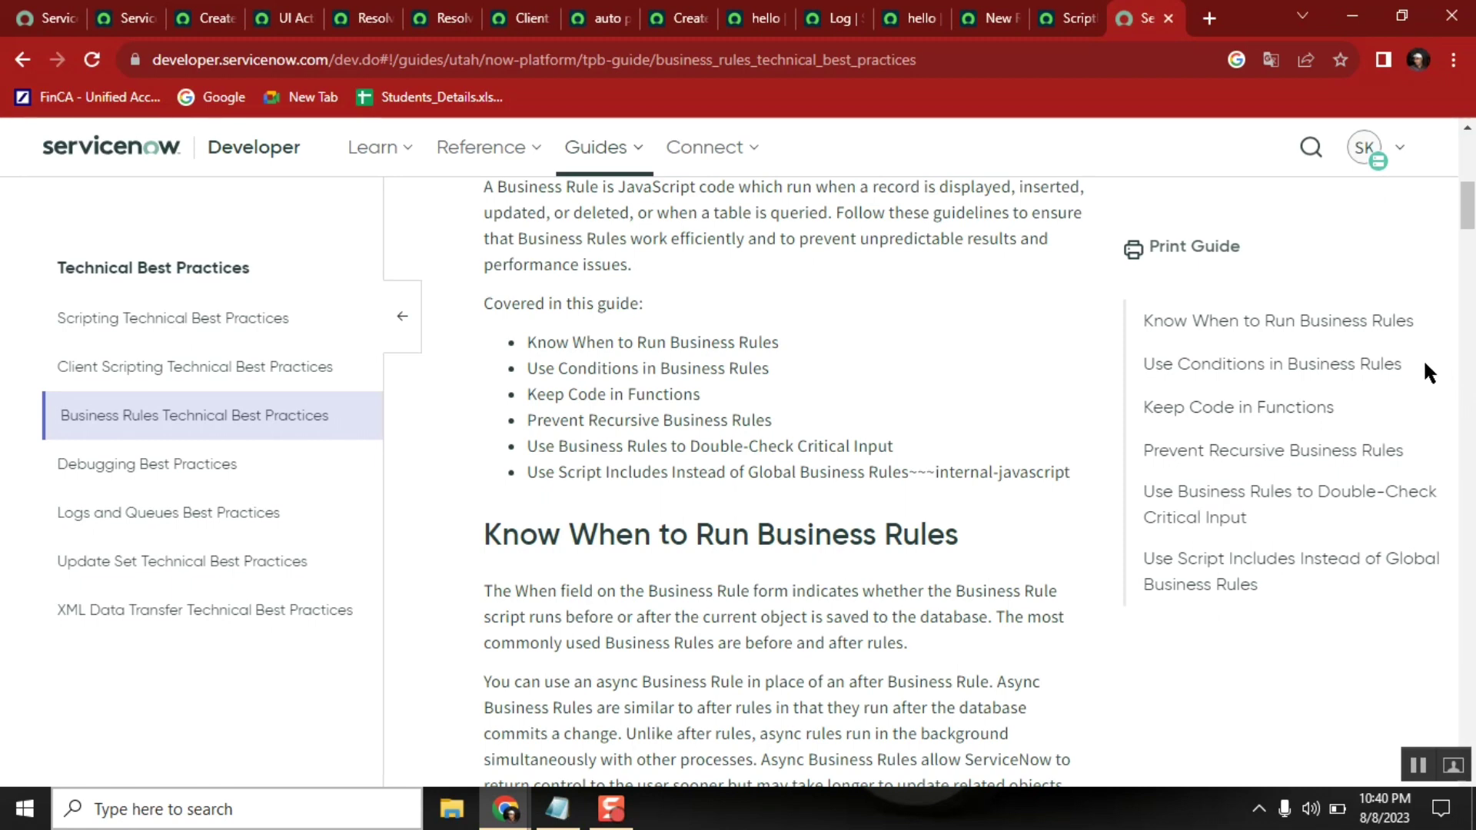
left_click_drag(1426, 372, 1143, 362)
key("ctrl+c")
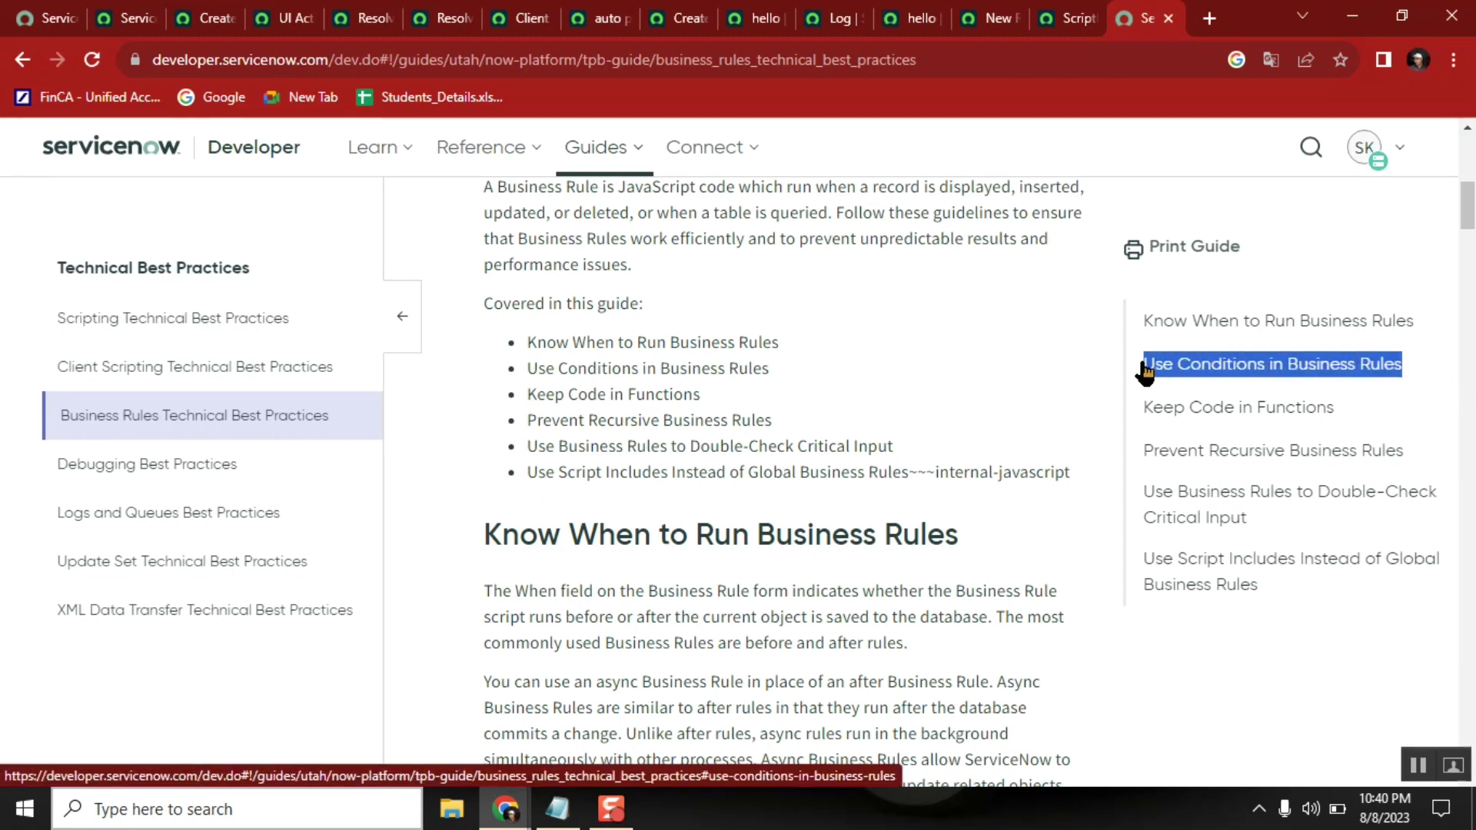
left_click(558, 809)
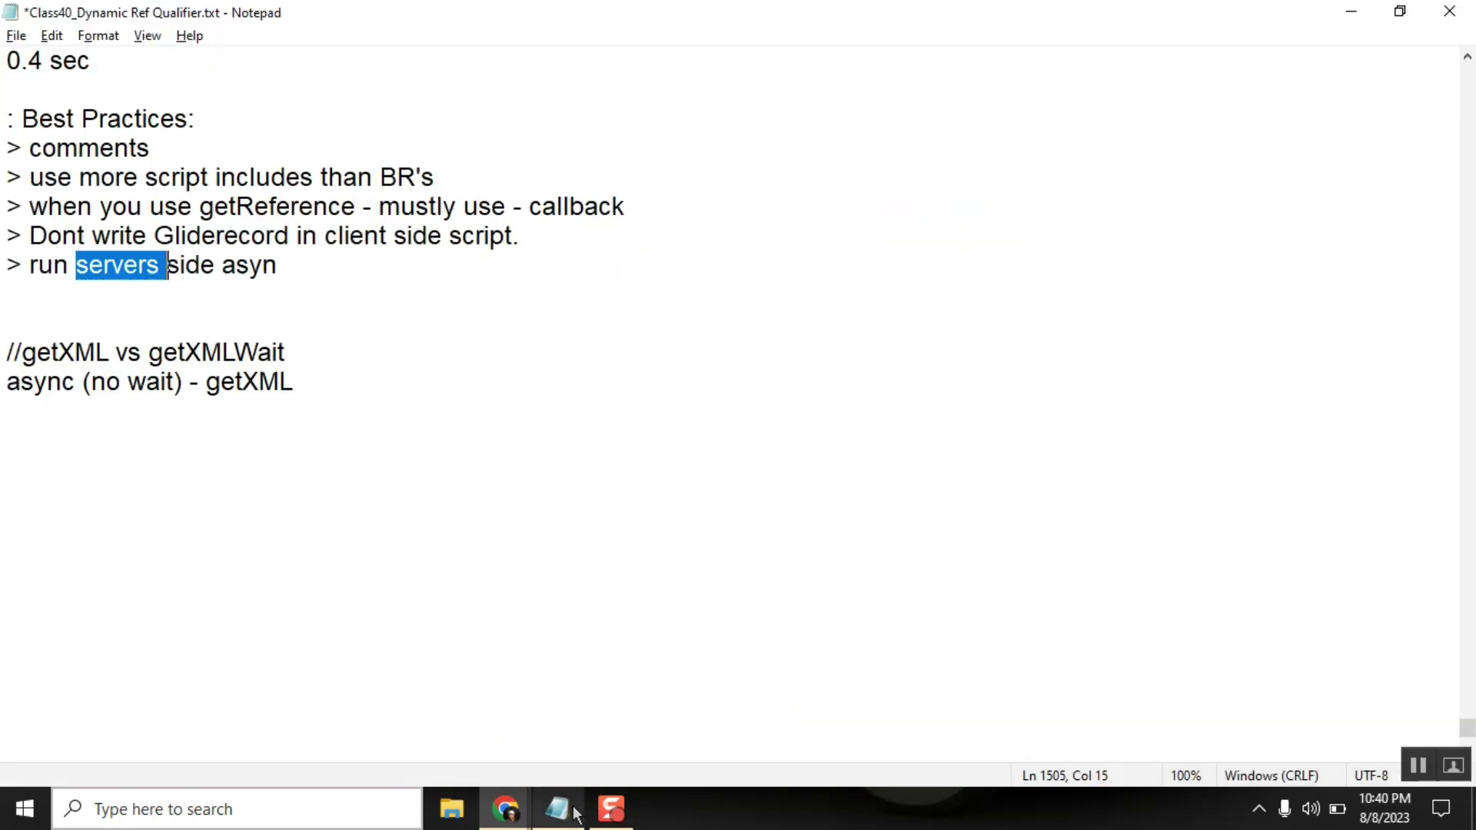
Add '> Use Conditions in Business Rules' as a new bullet below the asyn note
left_click(328, 274)
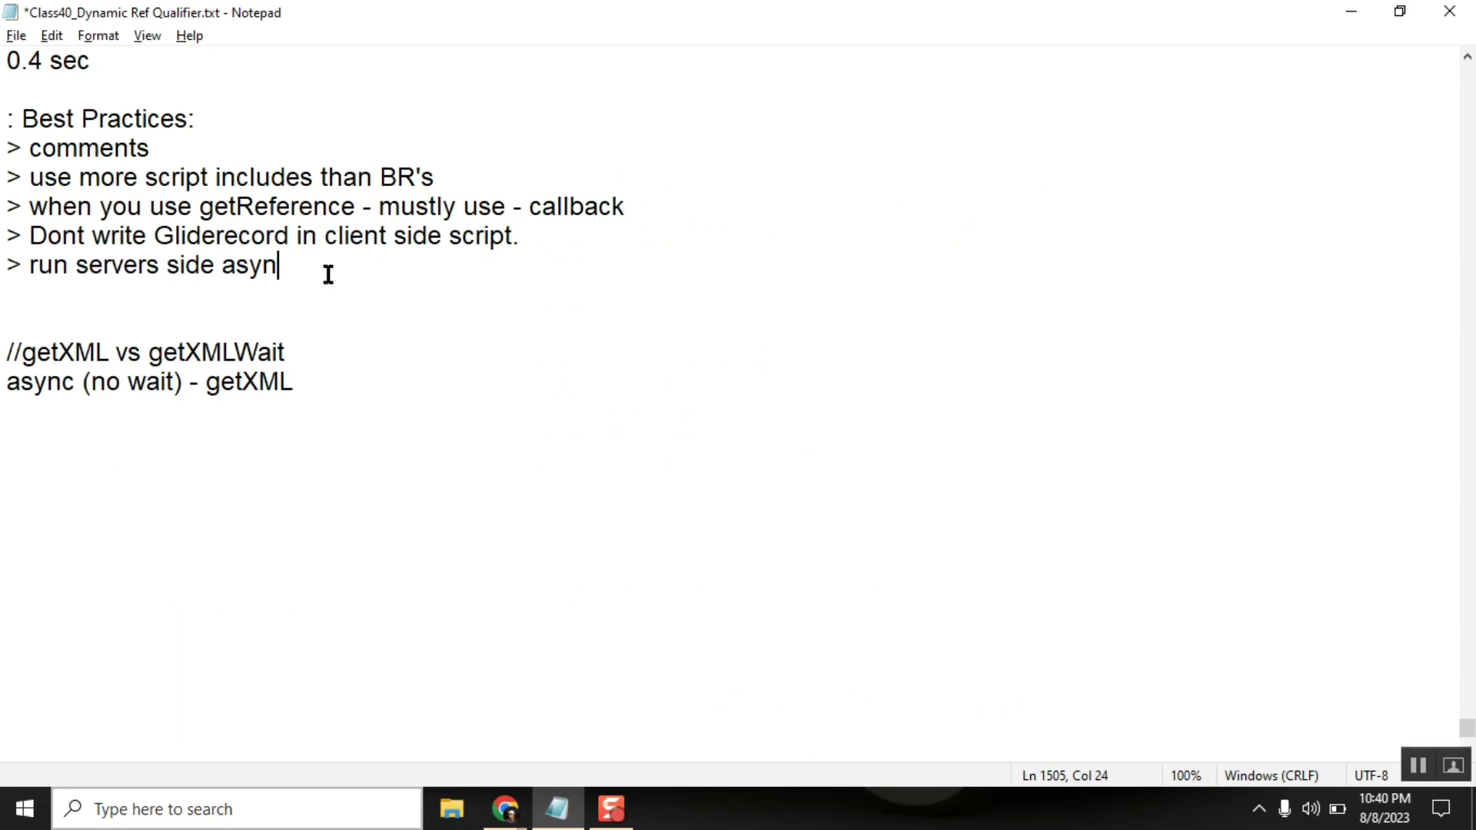
key("Return")
key("ctrl+v")
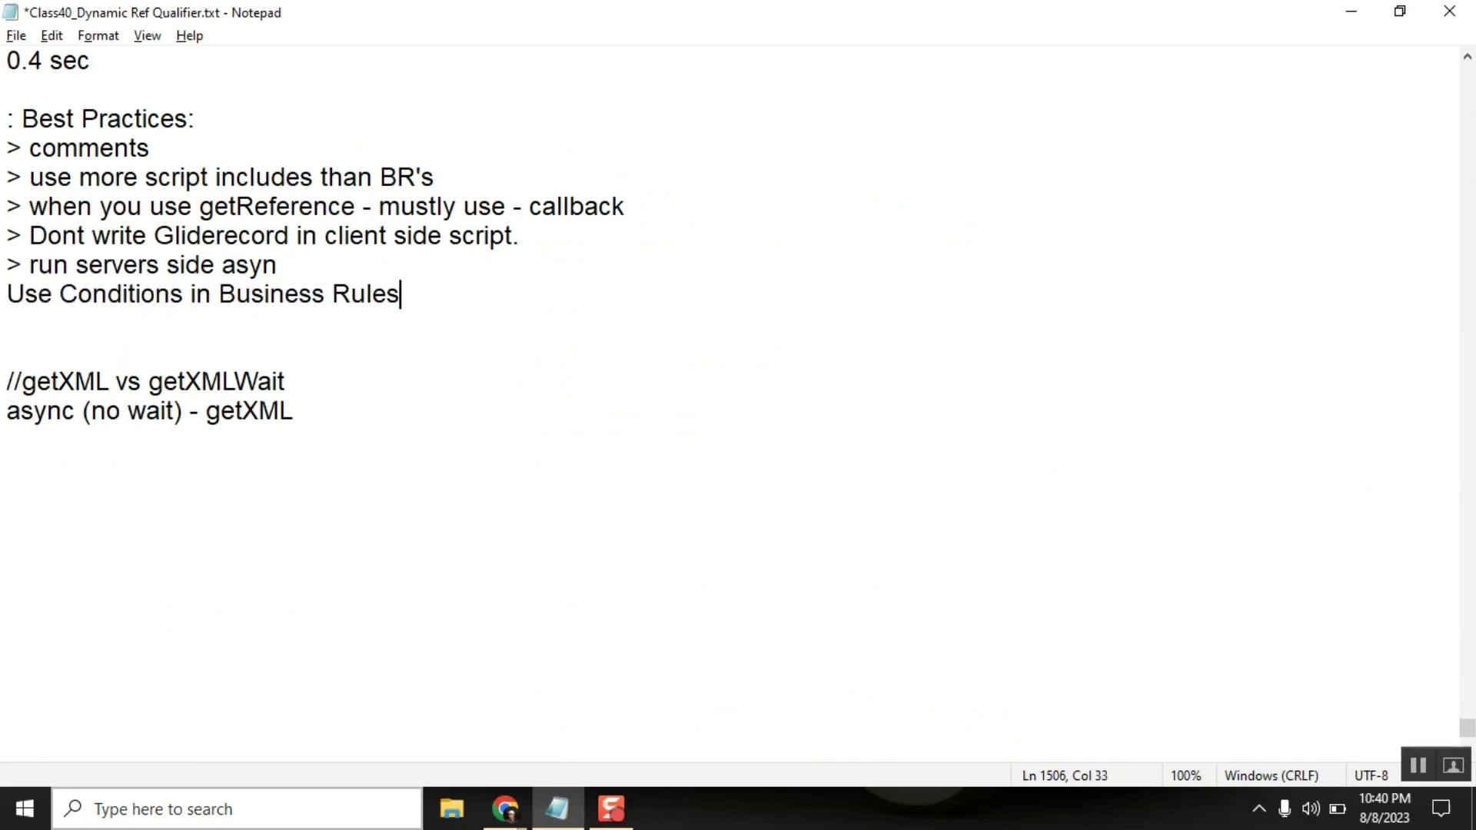
key("Home")
type(">")
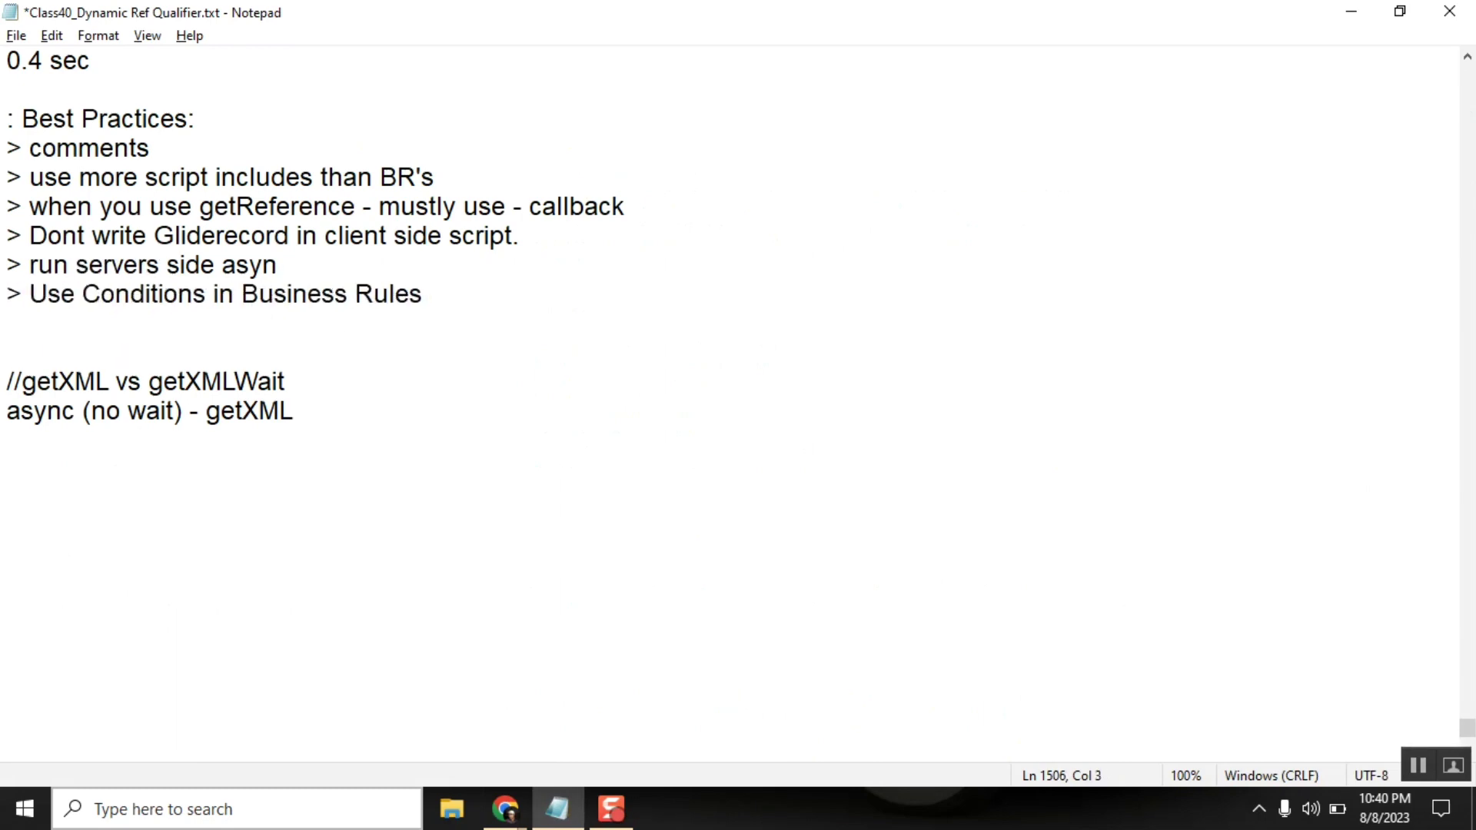
key("alt+Tab")
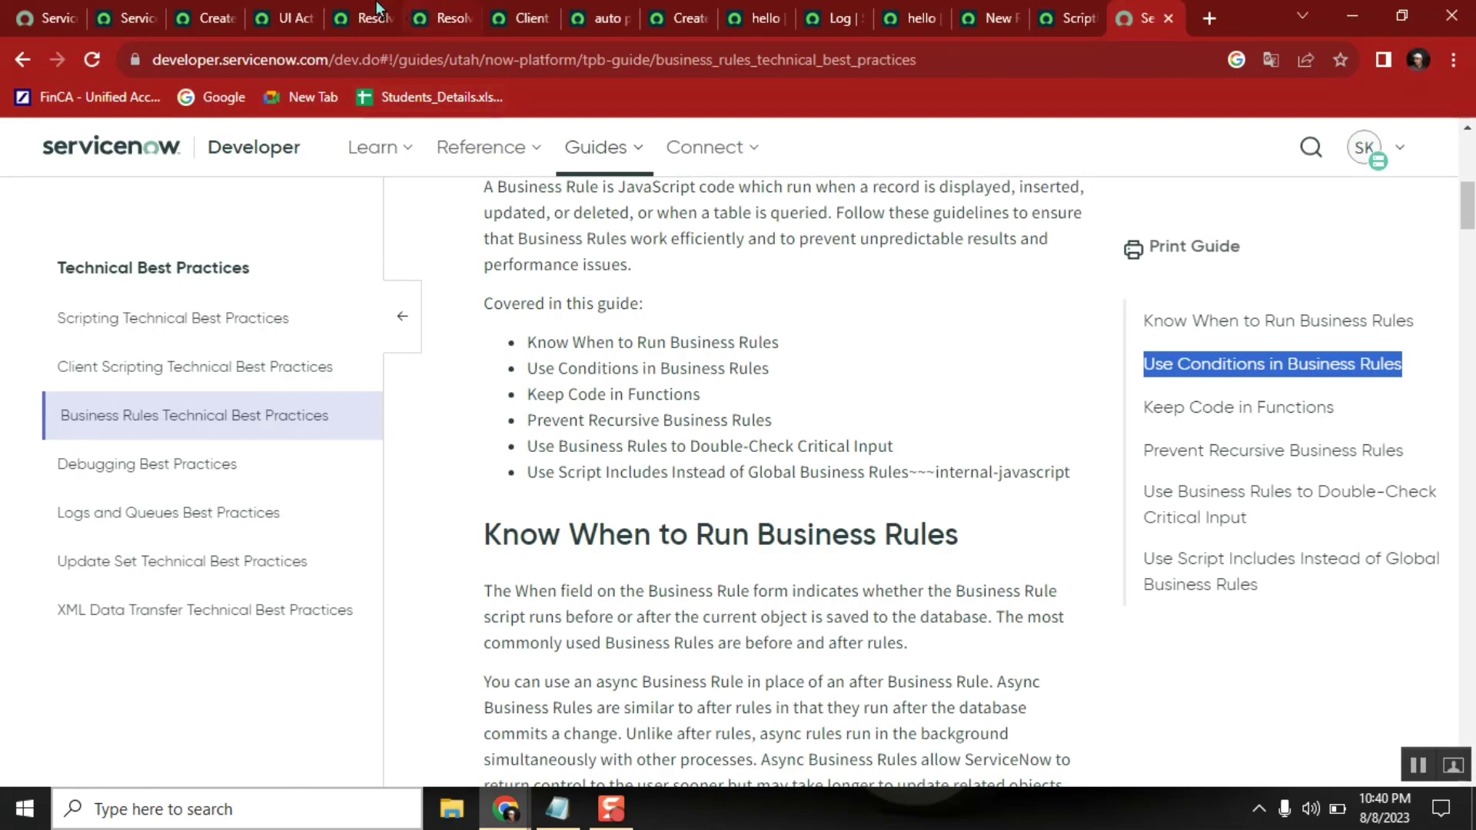
Close the Resolve UI Action and Client Scripts tabs, leaving the ServiceNow home page showing
left_click(377, 14)
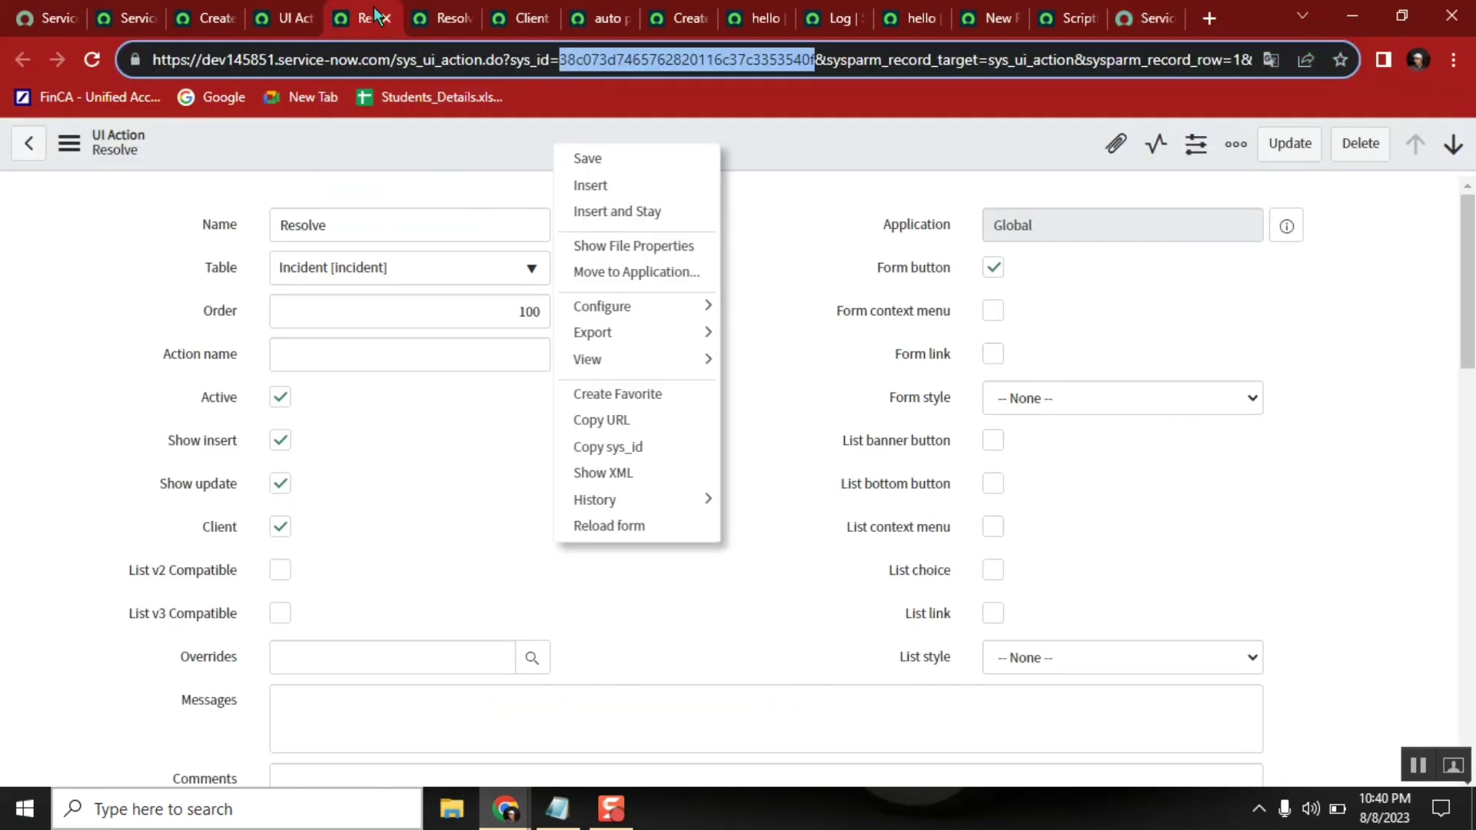
left_click(384, 17)
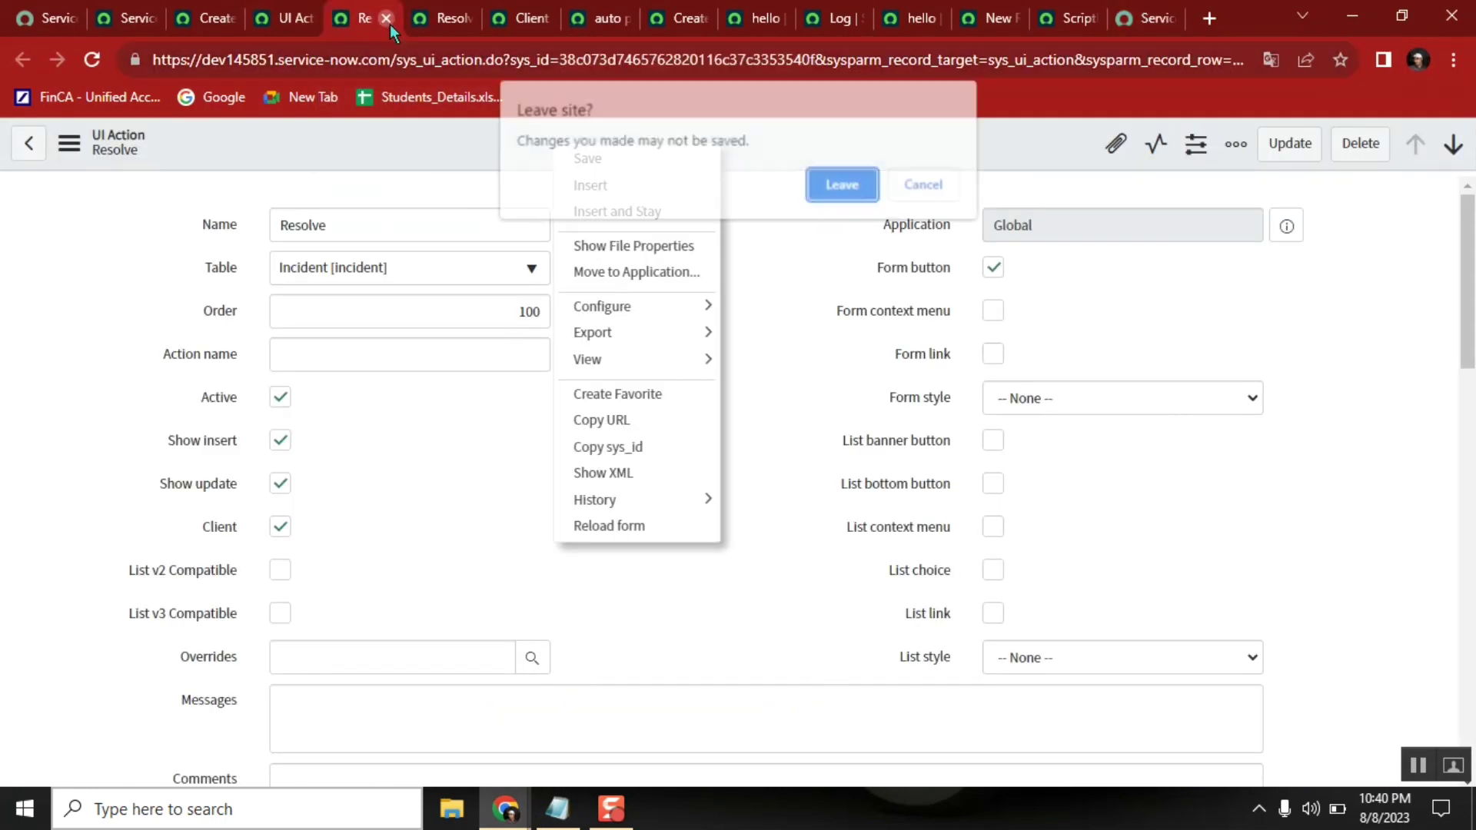
left_click(826, 186)
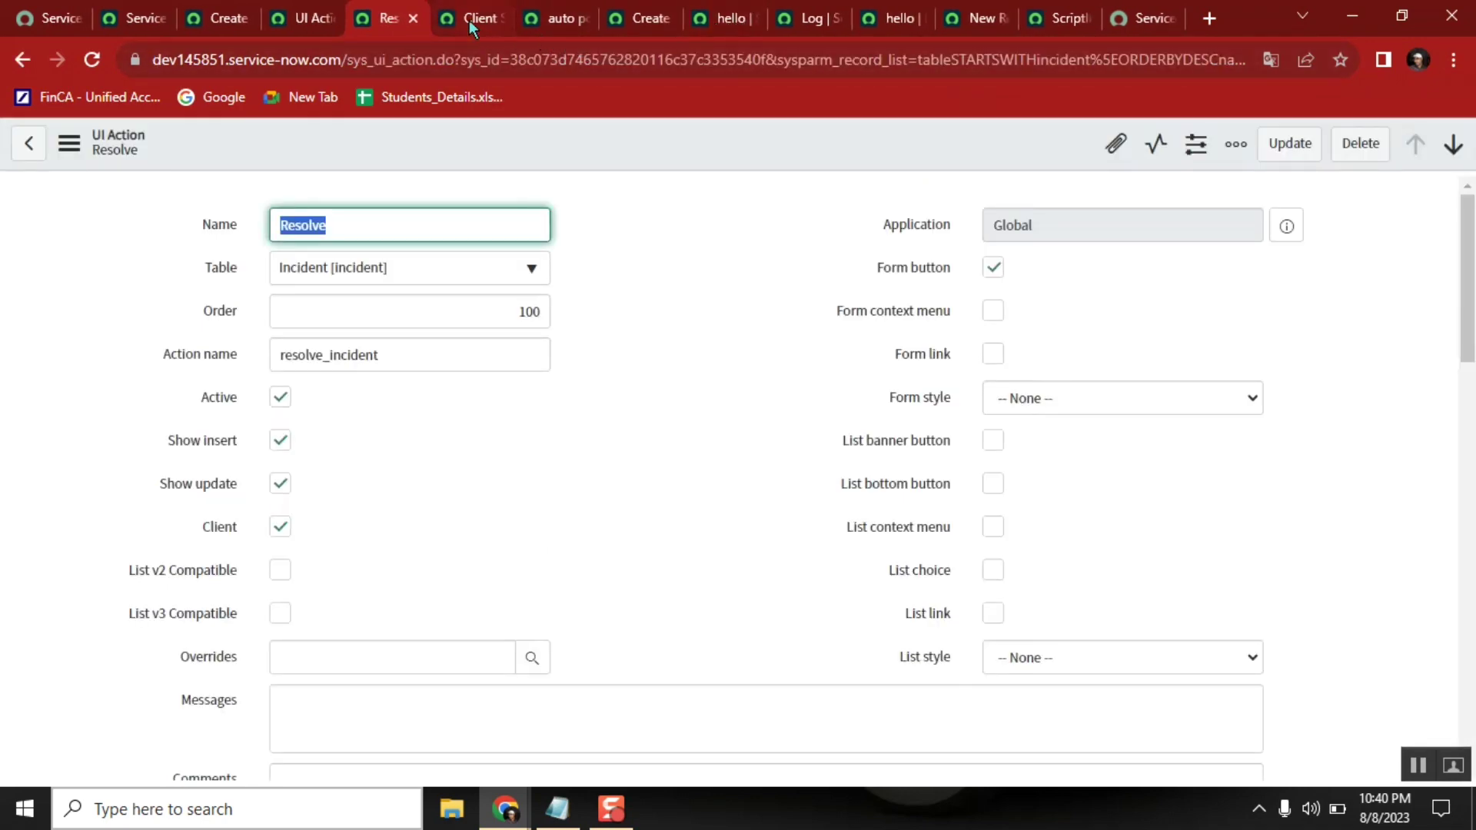
left_click(469, 20)
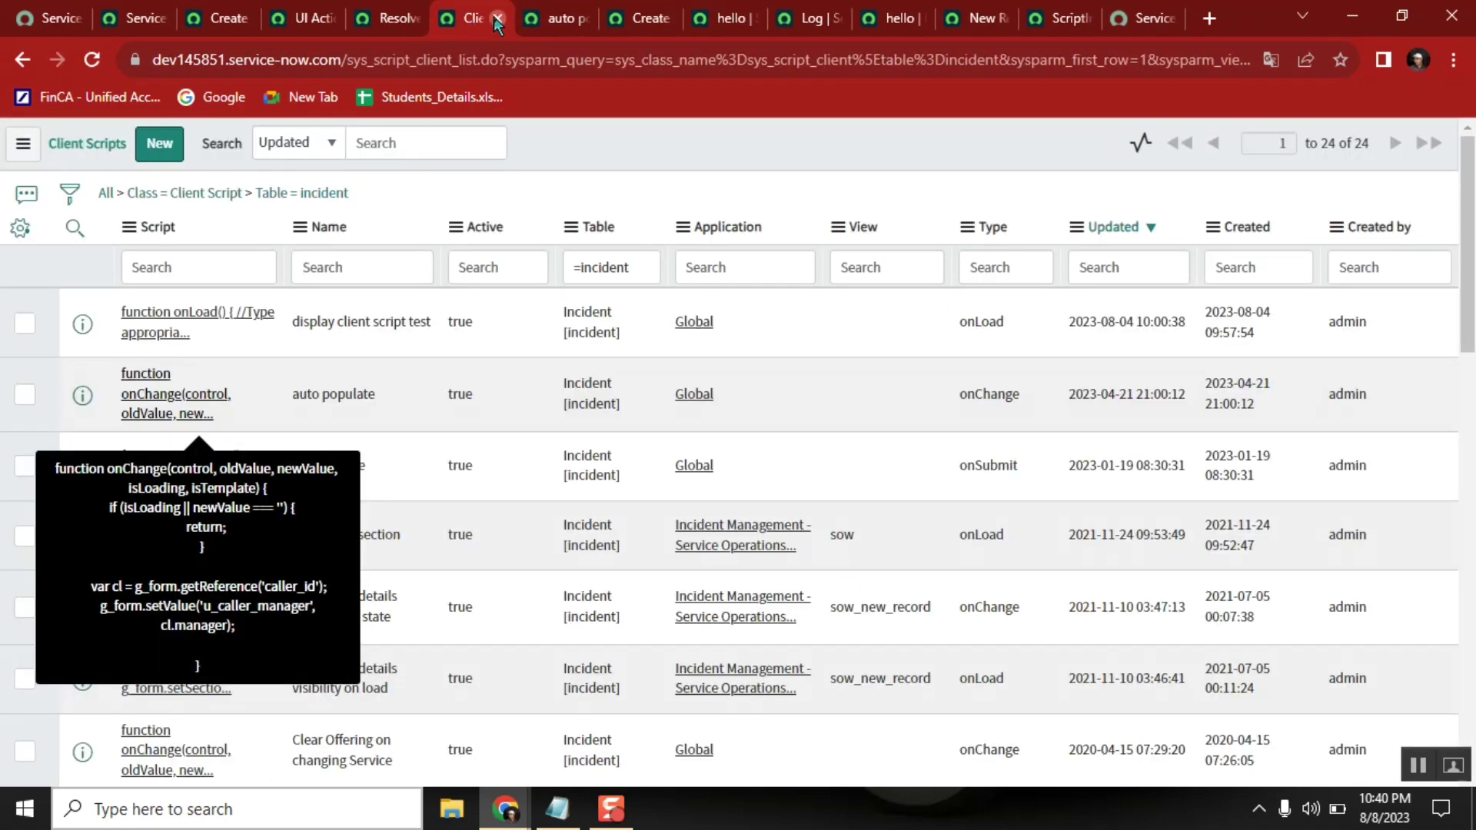
left_click(502, 19)
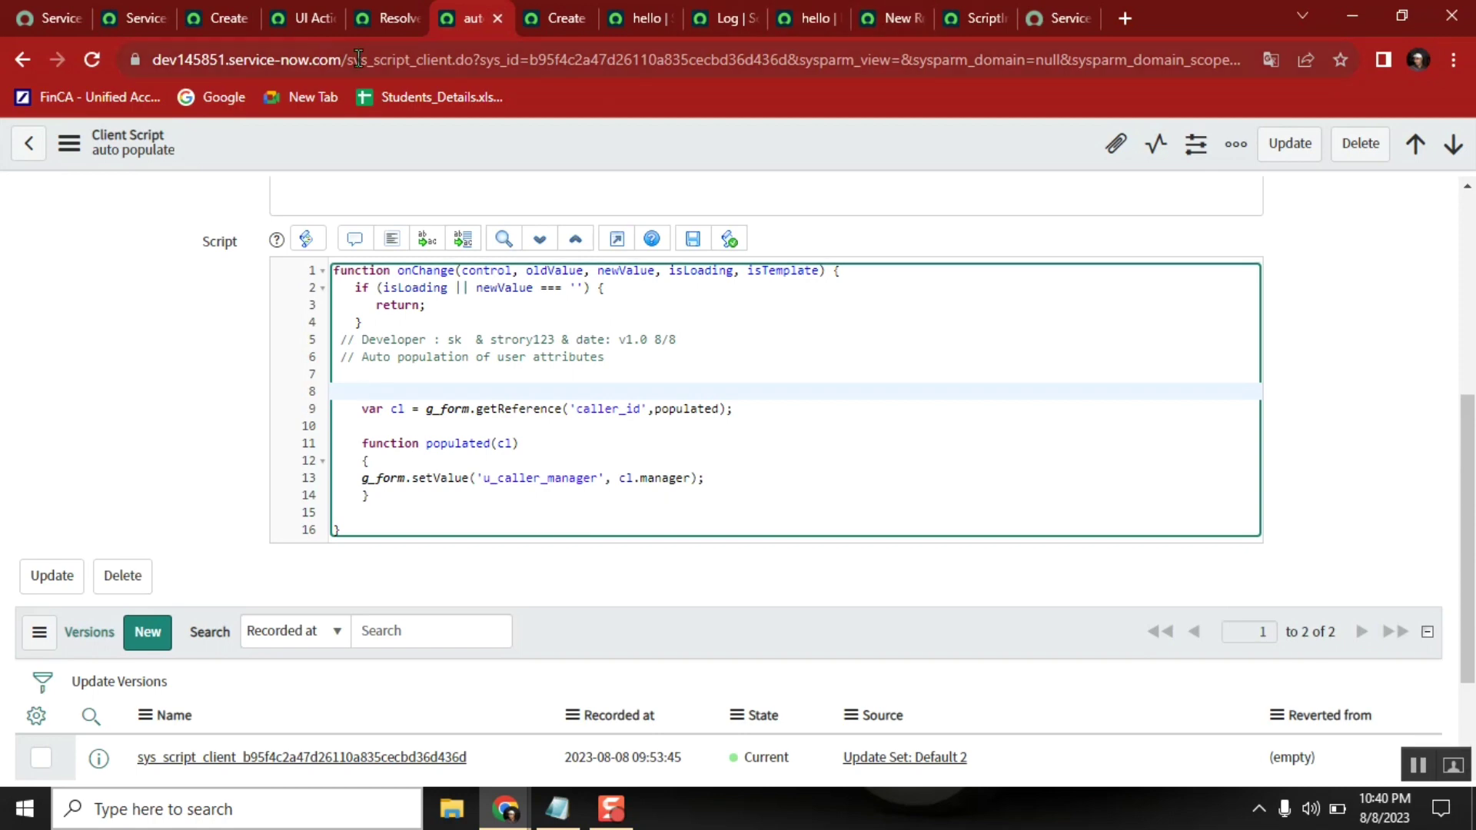
left_click(294, 20)
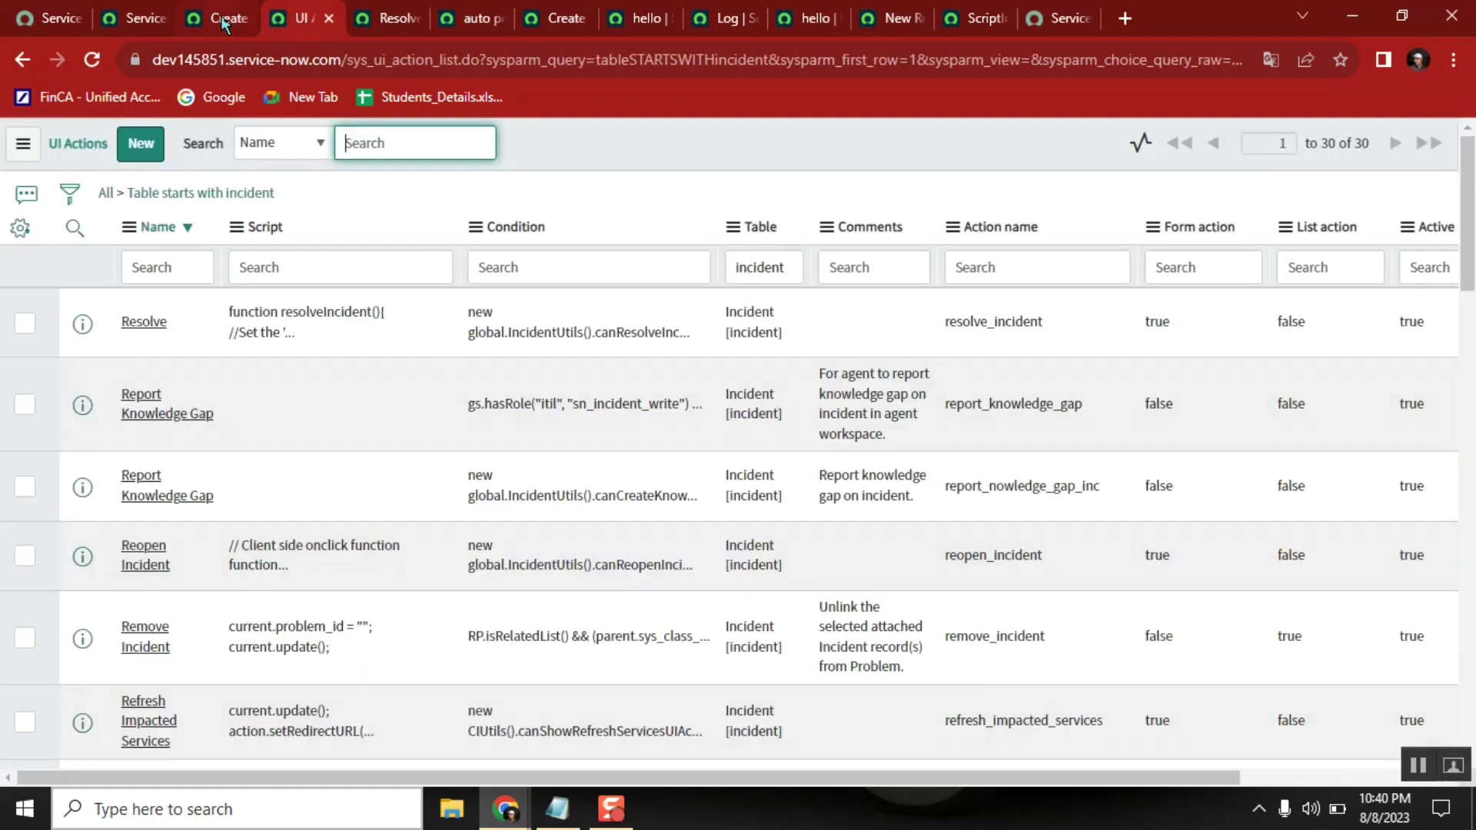
left_click(224, 24)
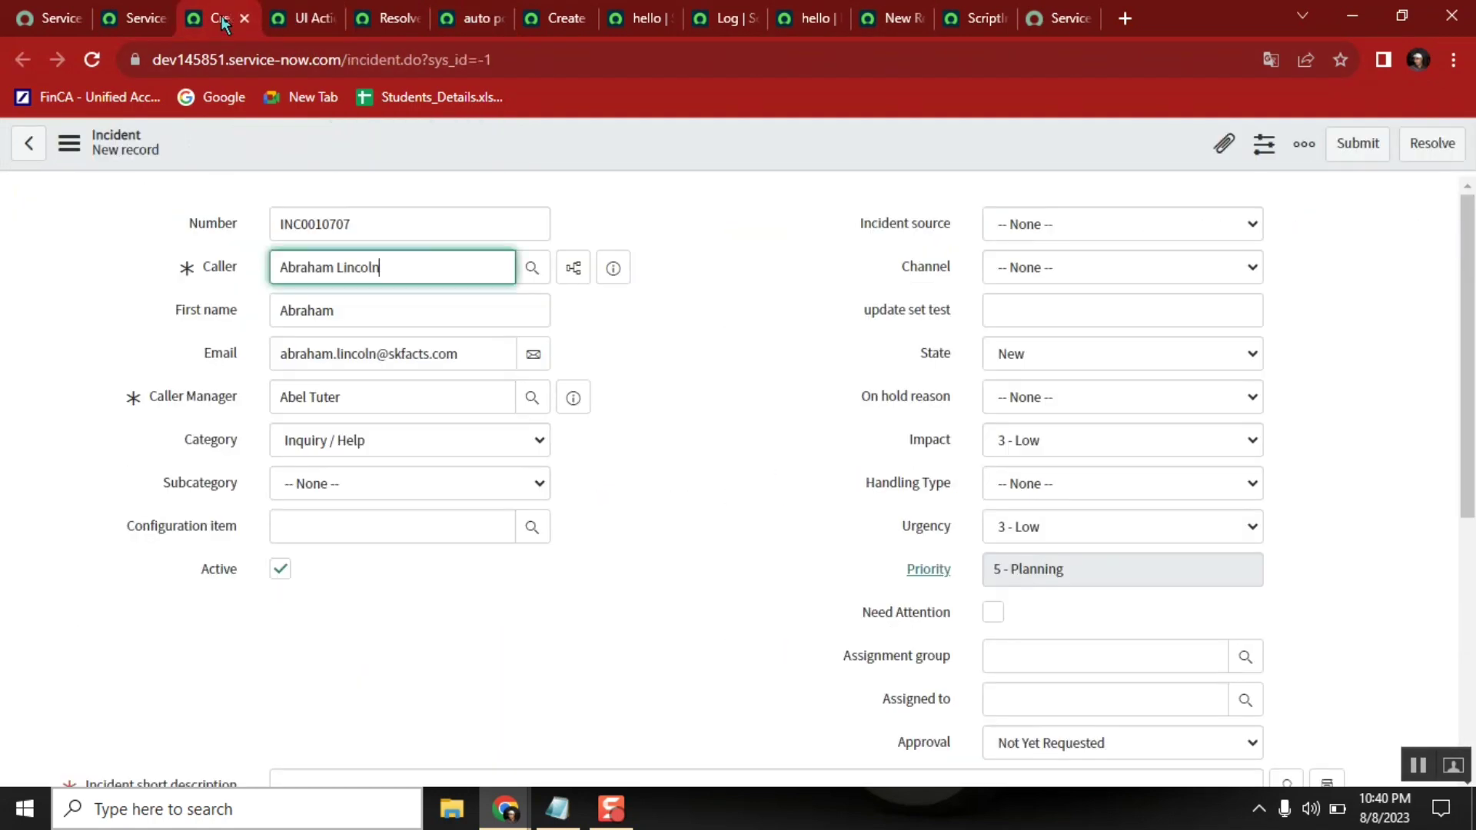
left_click(140, 21)
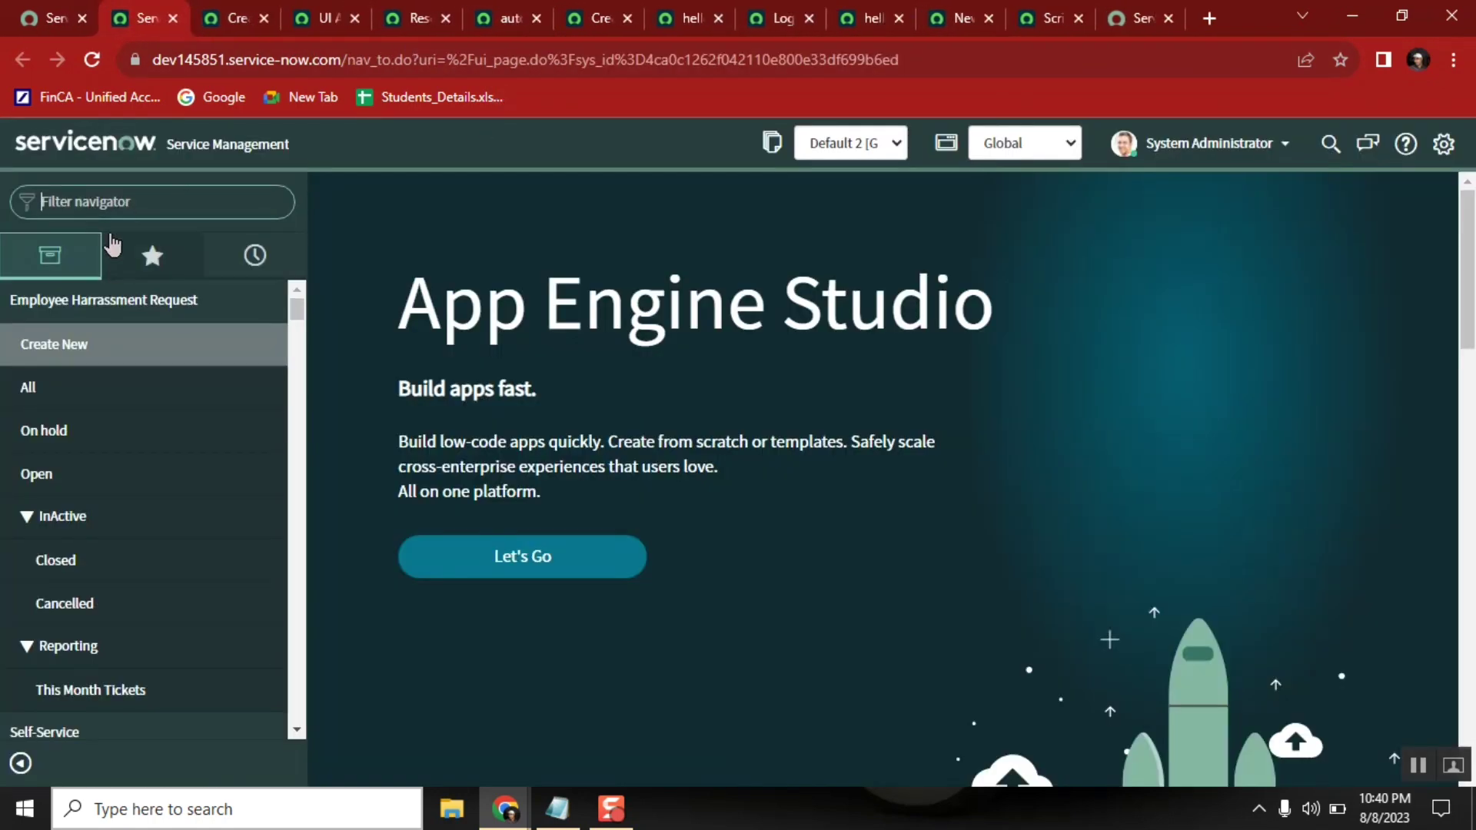
Filter the navigator for 'business rules' and open System Definition > Business Rules in a new tab
left_click(123, 201)
type("business ur")
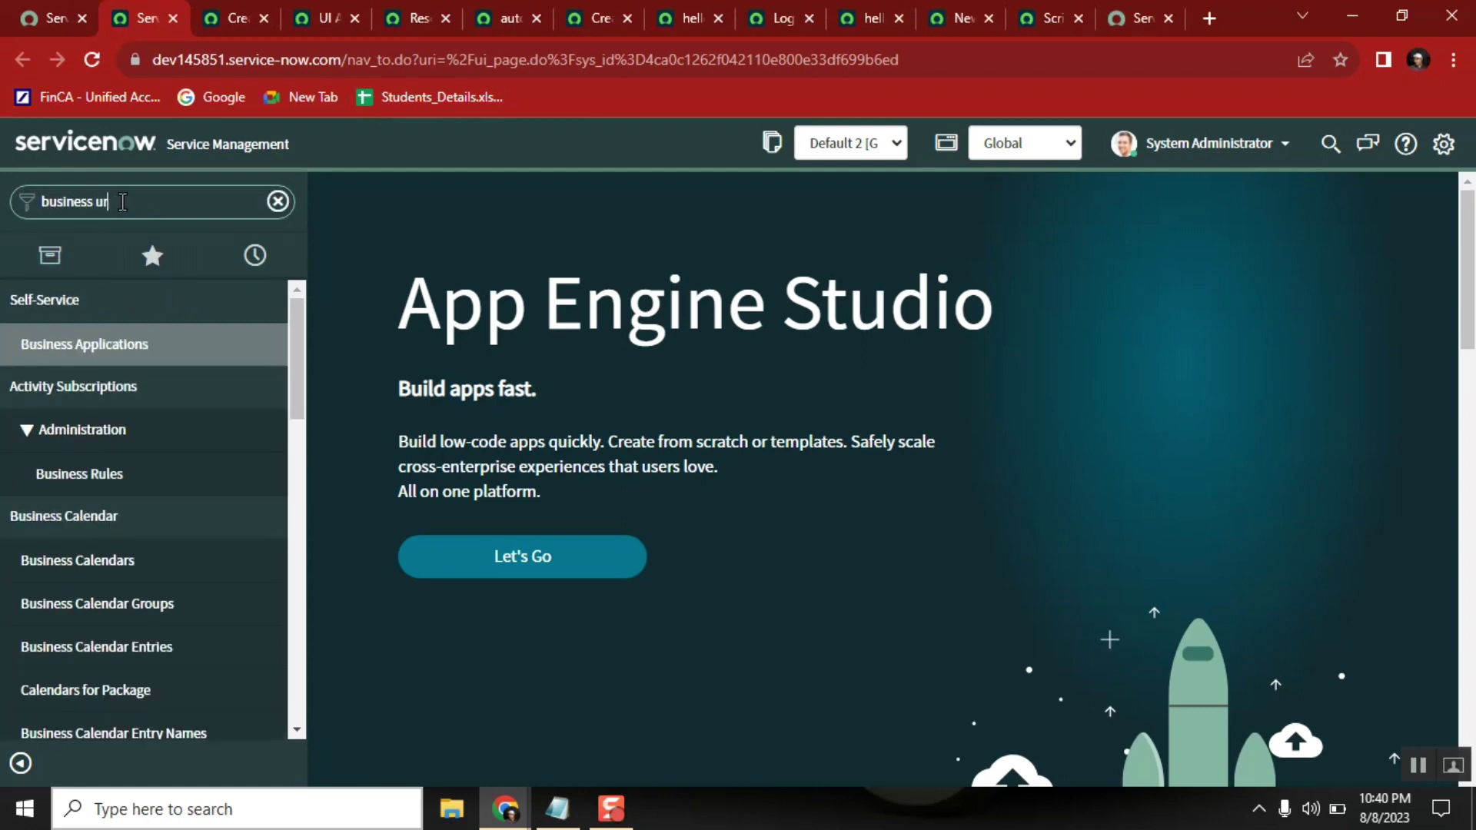
key("BackSpace")
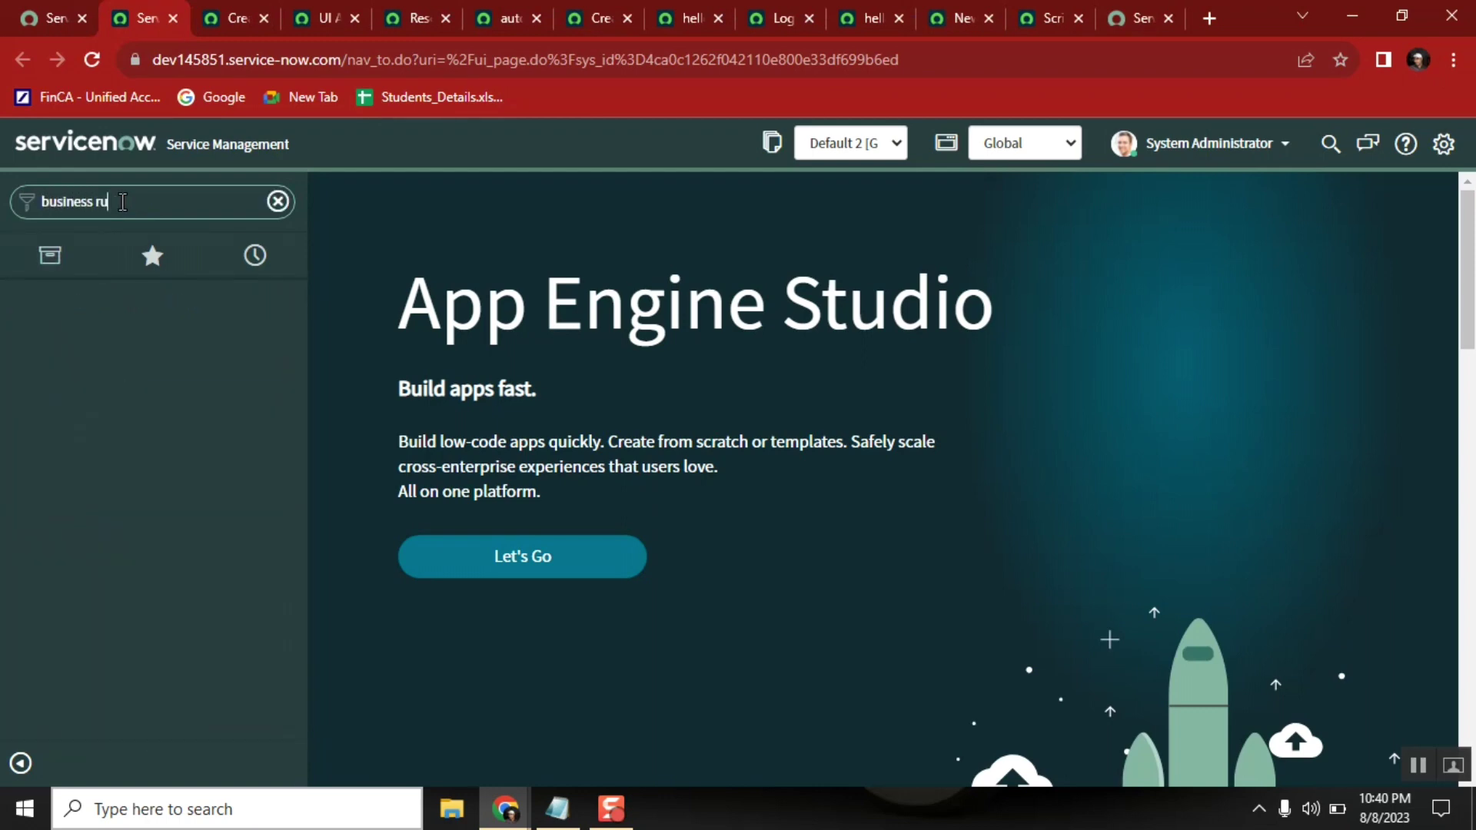
type("les")
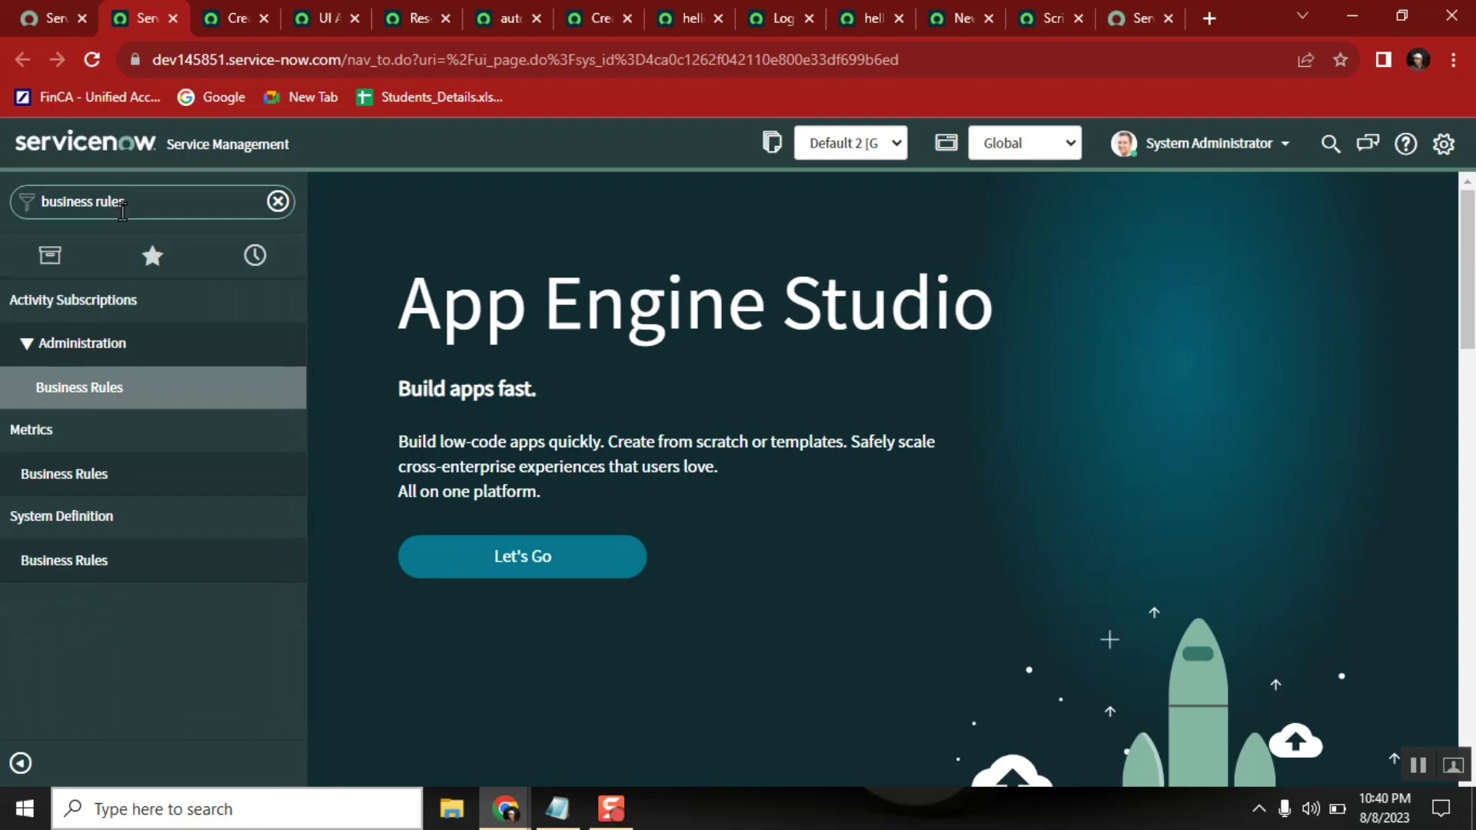
left_click(89, 578, "ctrl")
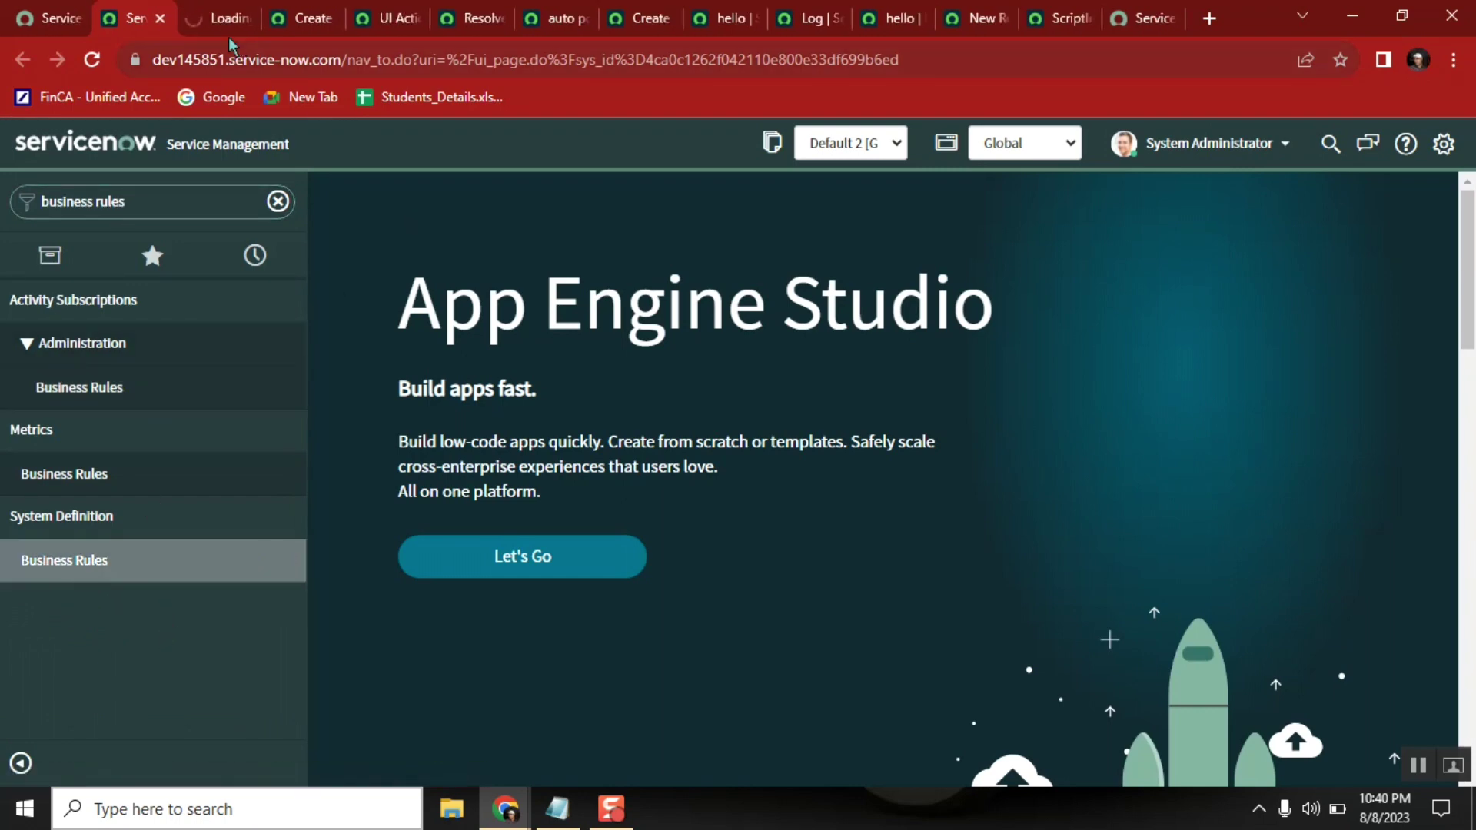
left_click(227, 20)
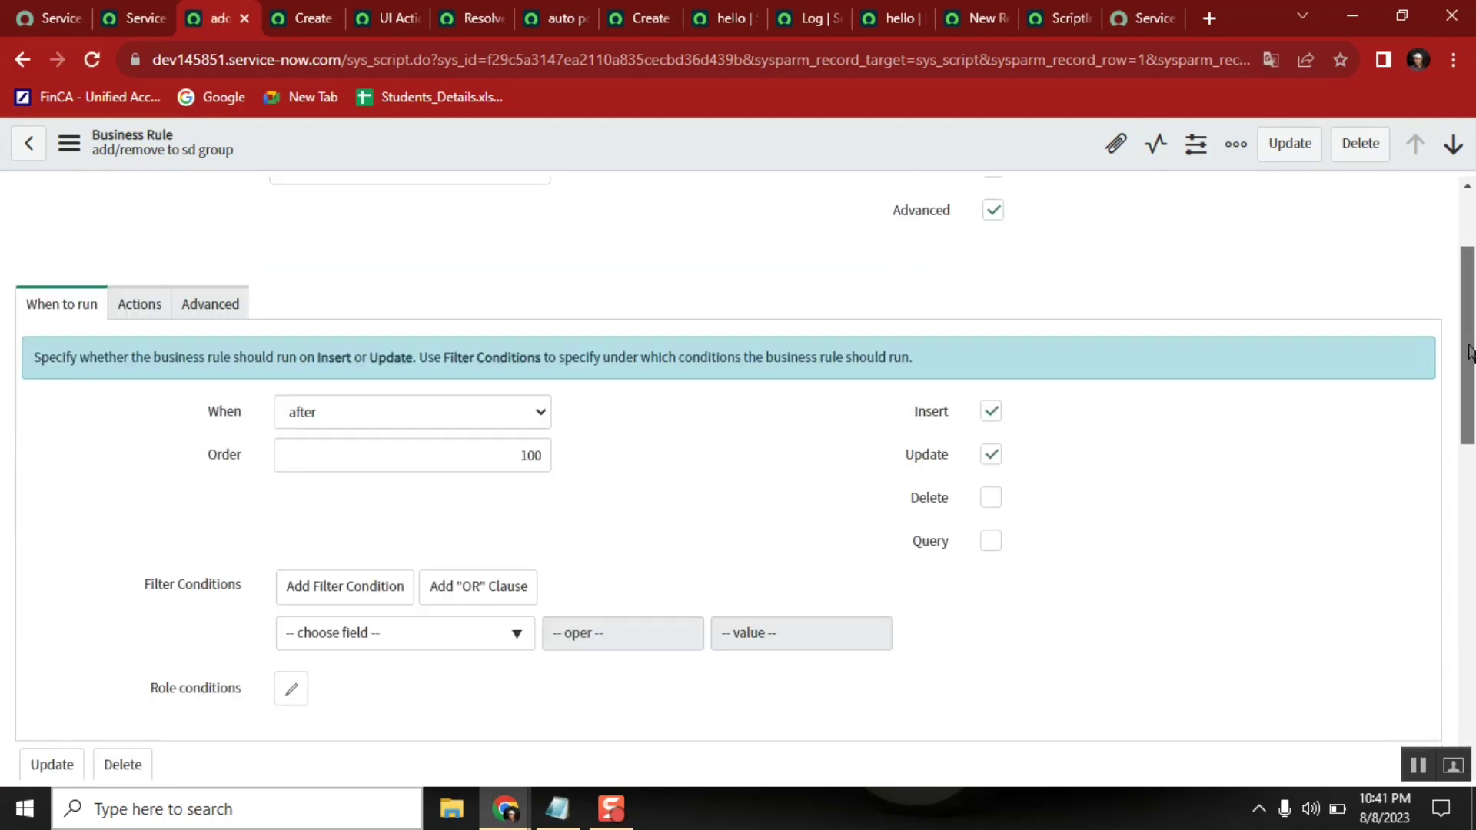
Set the rule's filter condition to SD Agent, try 'changes to', then settle on 'is' true
scroll(483, 484, "down", 4)
left_click(419, 475)
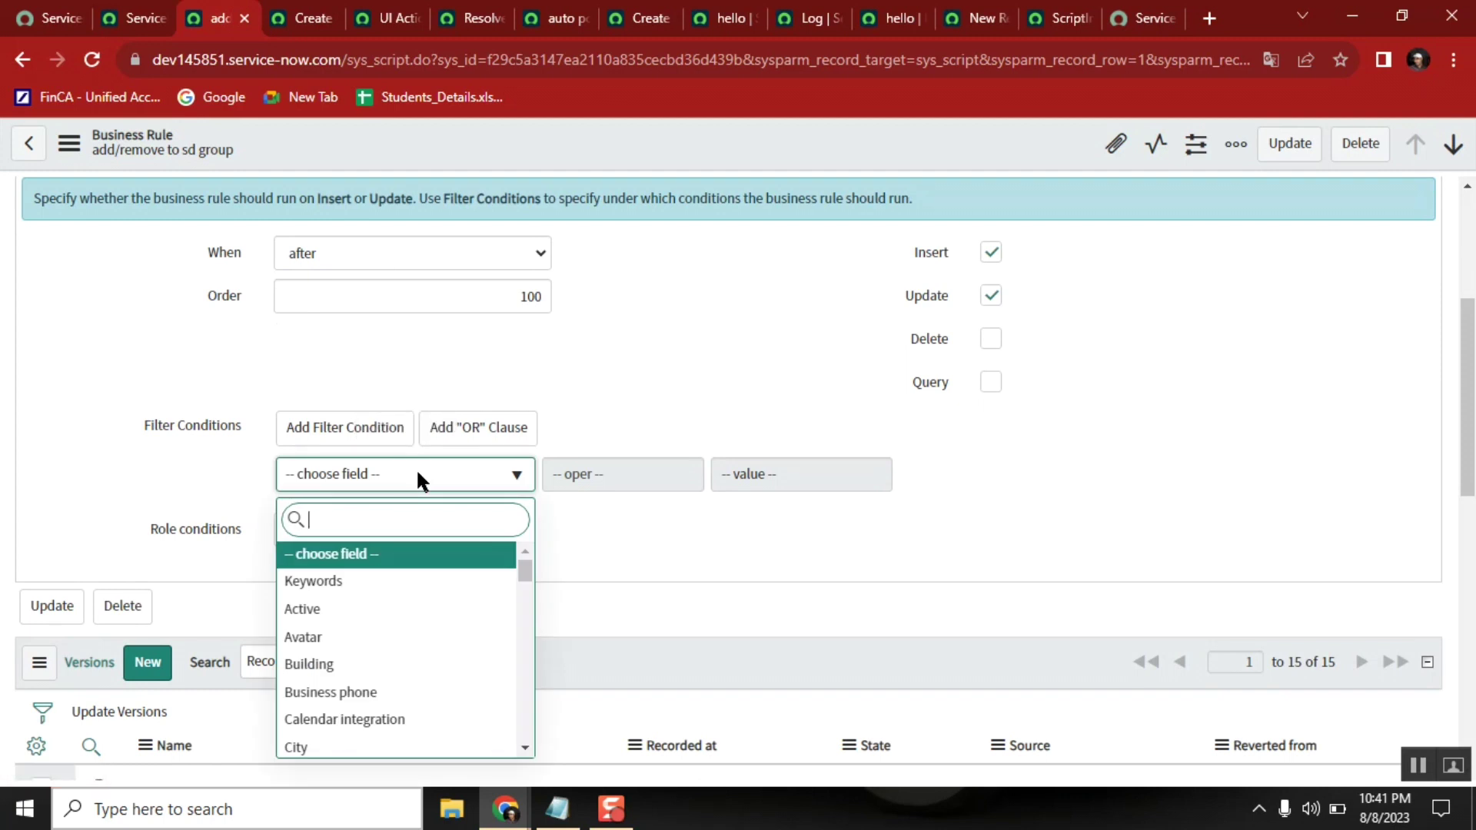
type("sd")
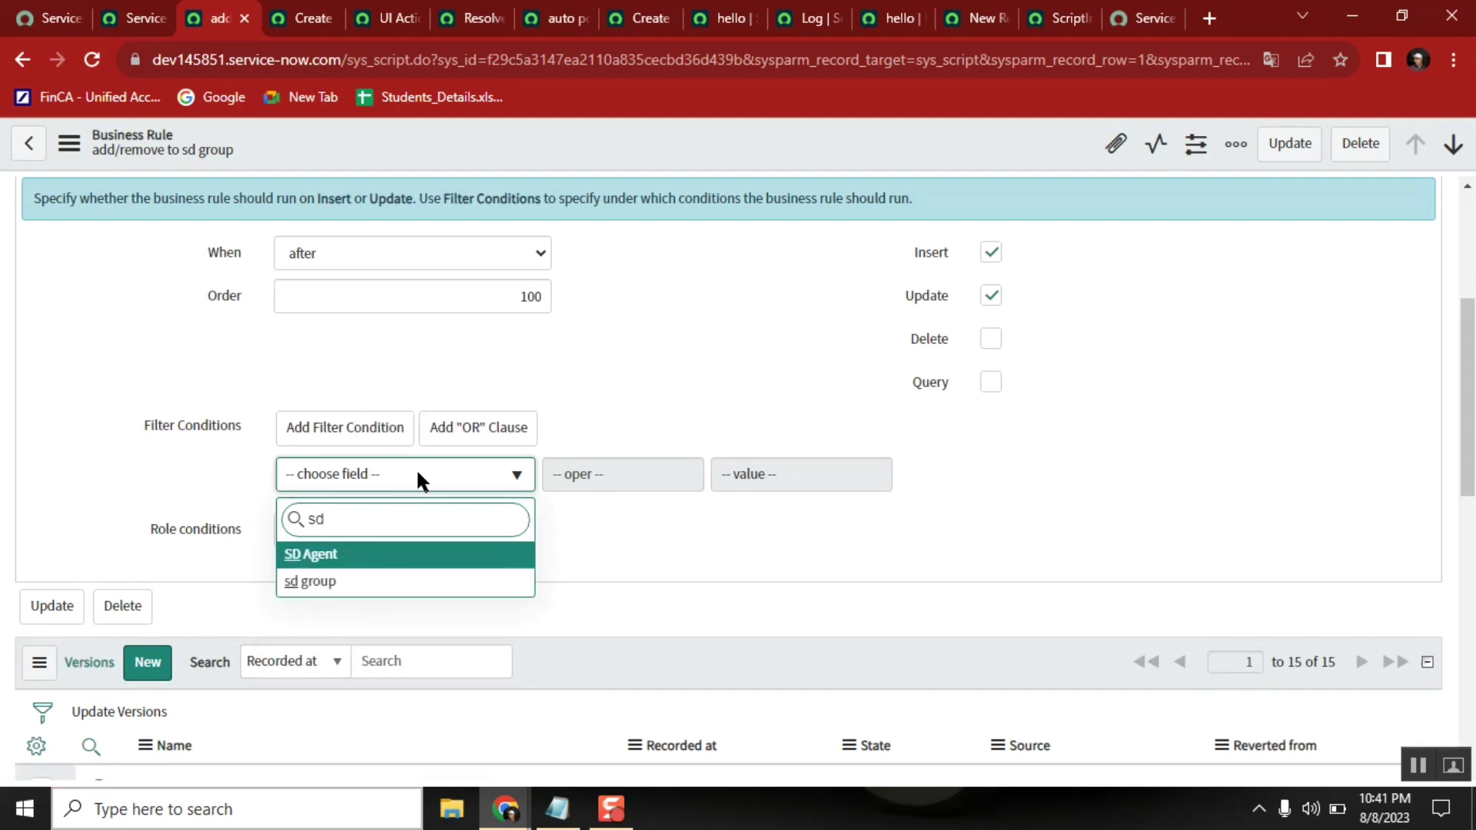
left_click(342, 557)
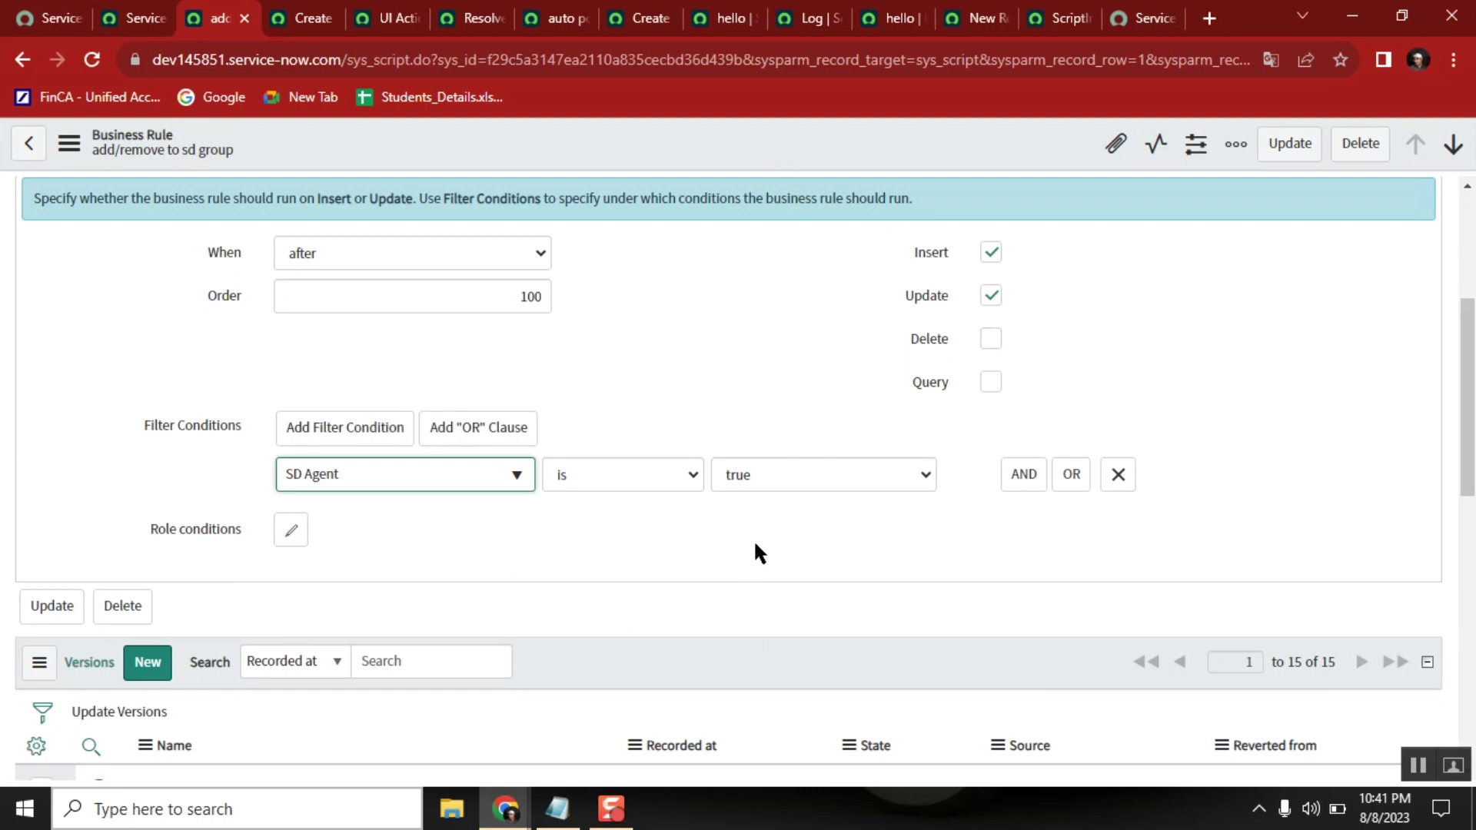
left_click(634, 486)
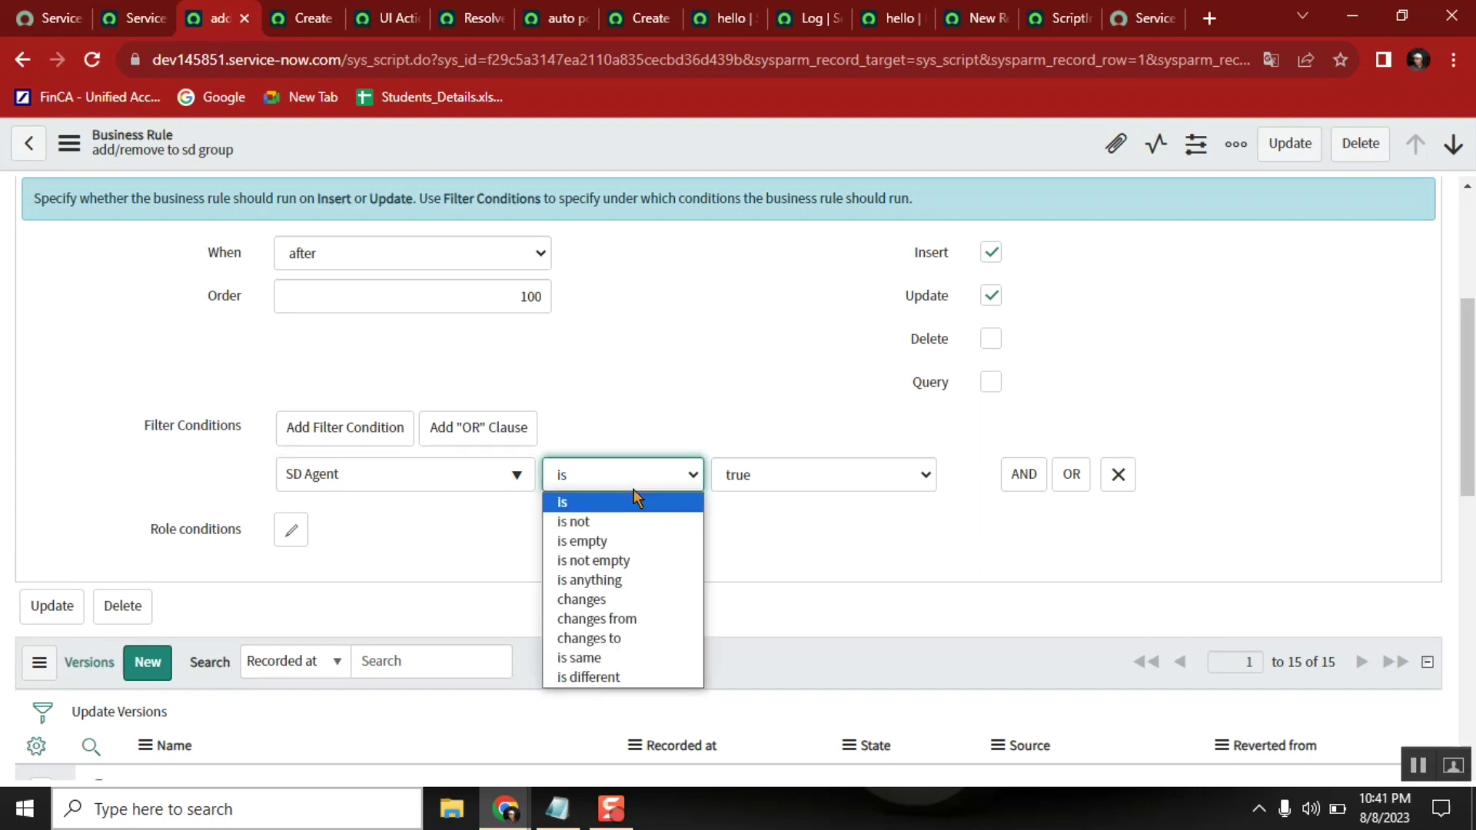
left_click(619, 640)
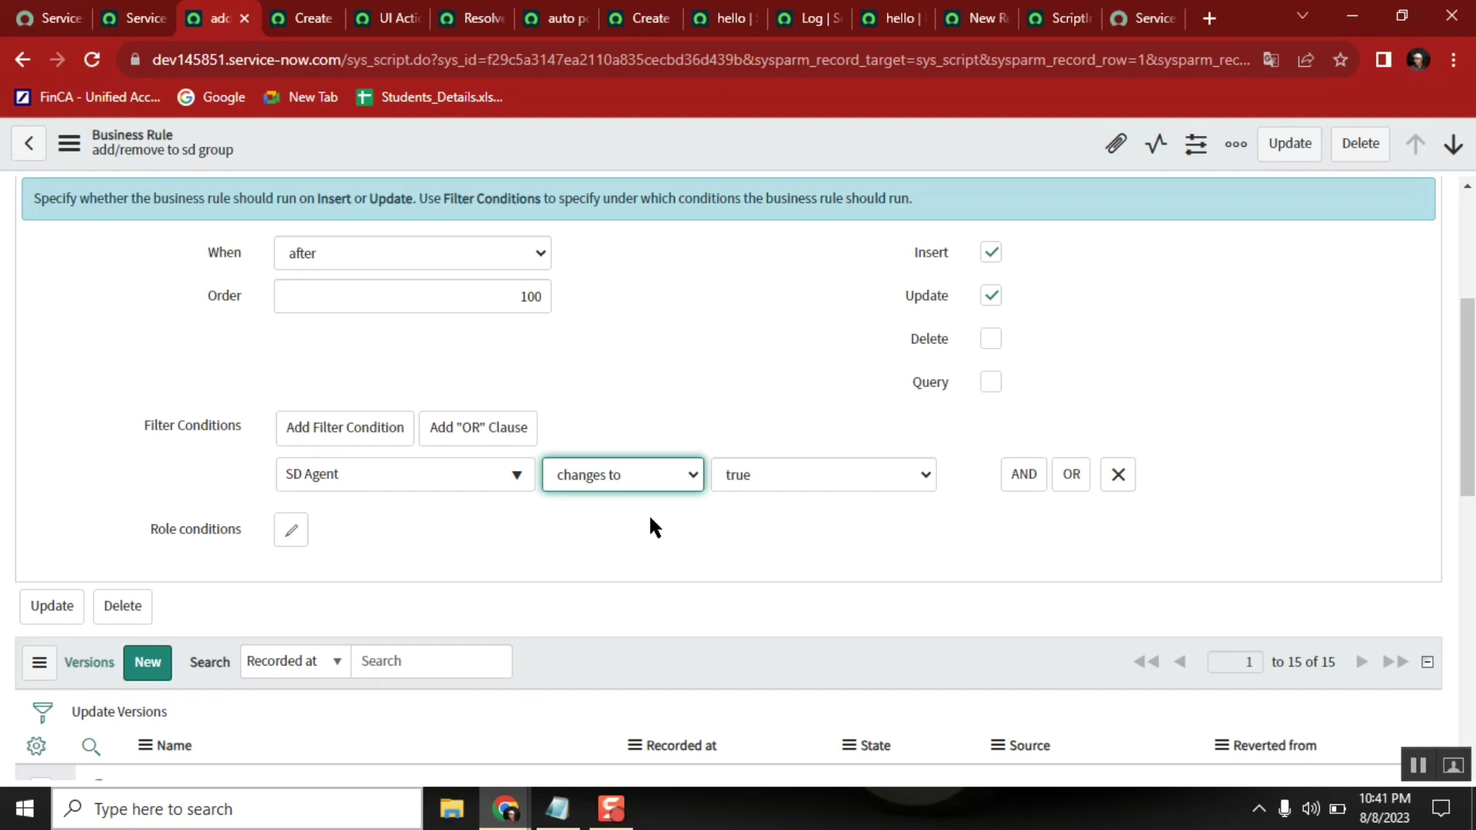
left_click(646, 474)
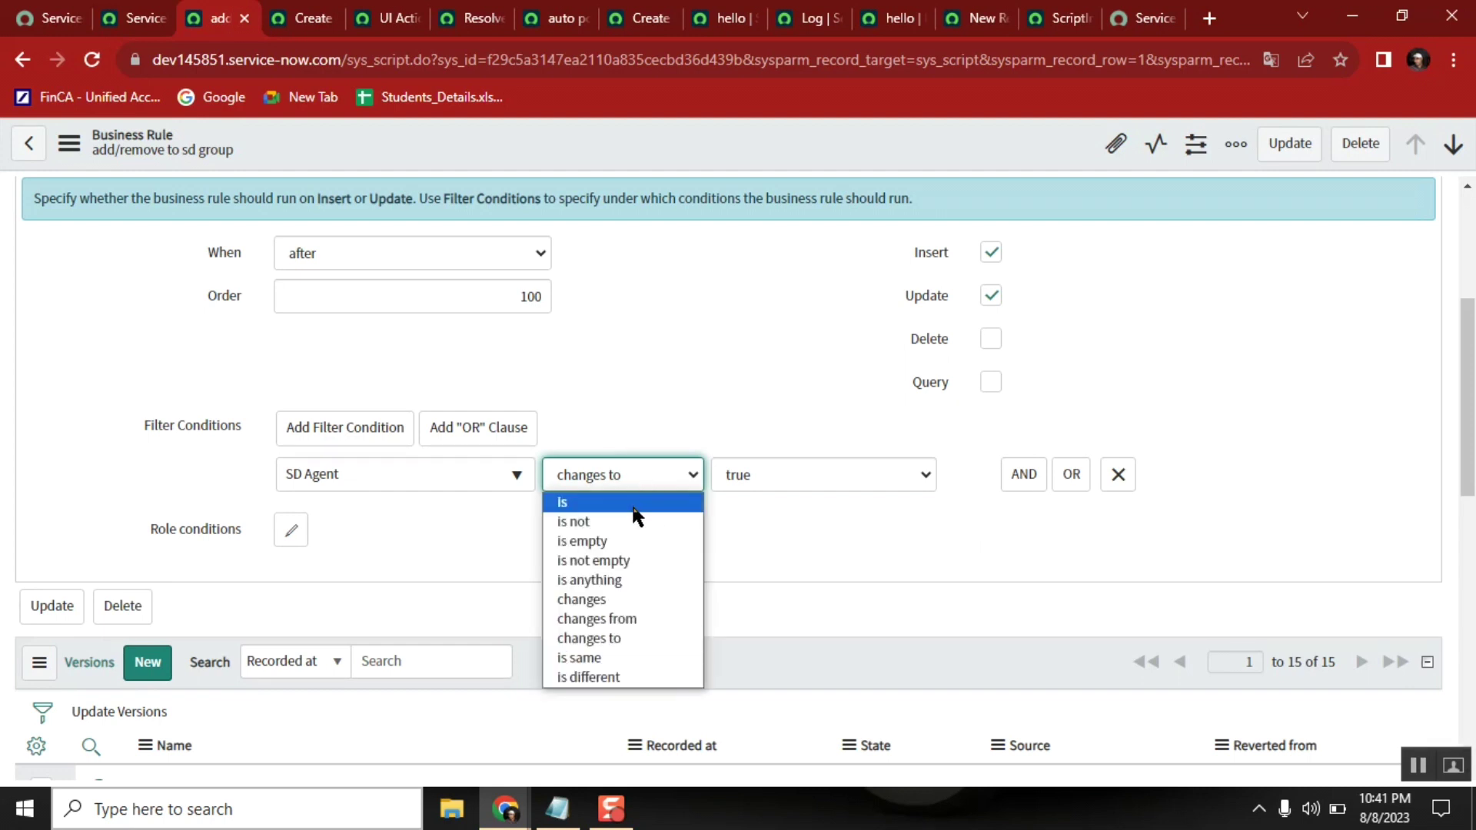
left_click(636, 503)
left_click(557, 809)
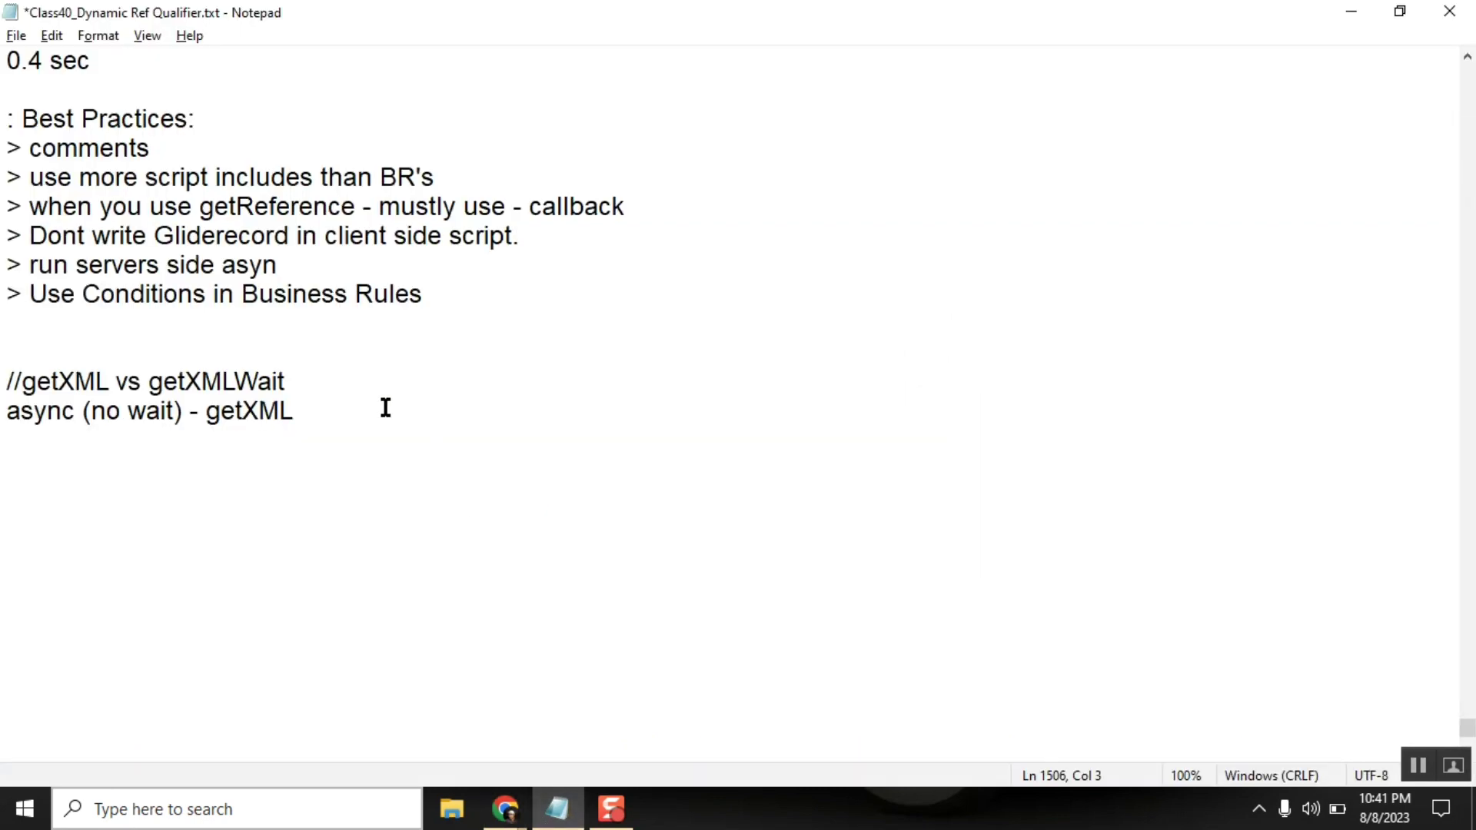
Add the lines 'sd agent = true' and 'sd agent changes to true' below the getXML notes
key("Return")
key("Return")
type("sd agent ")
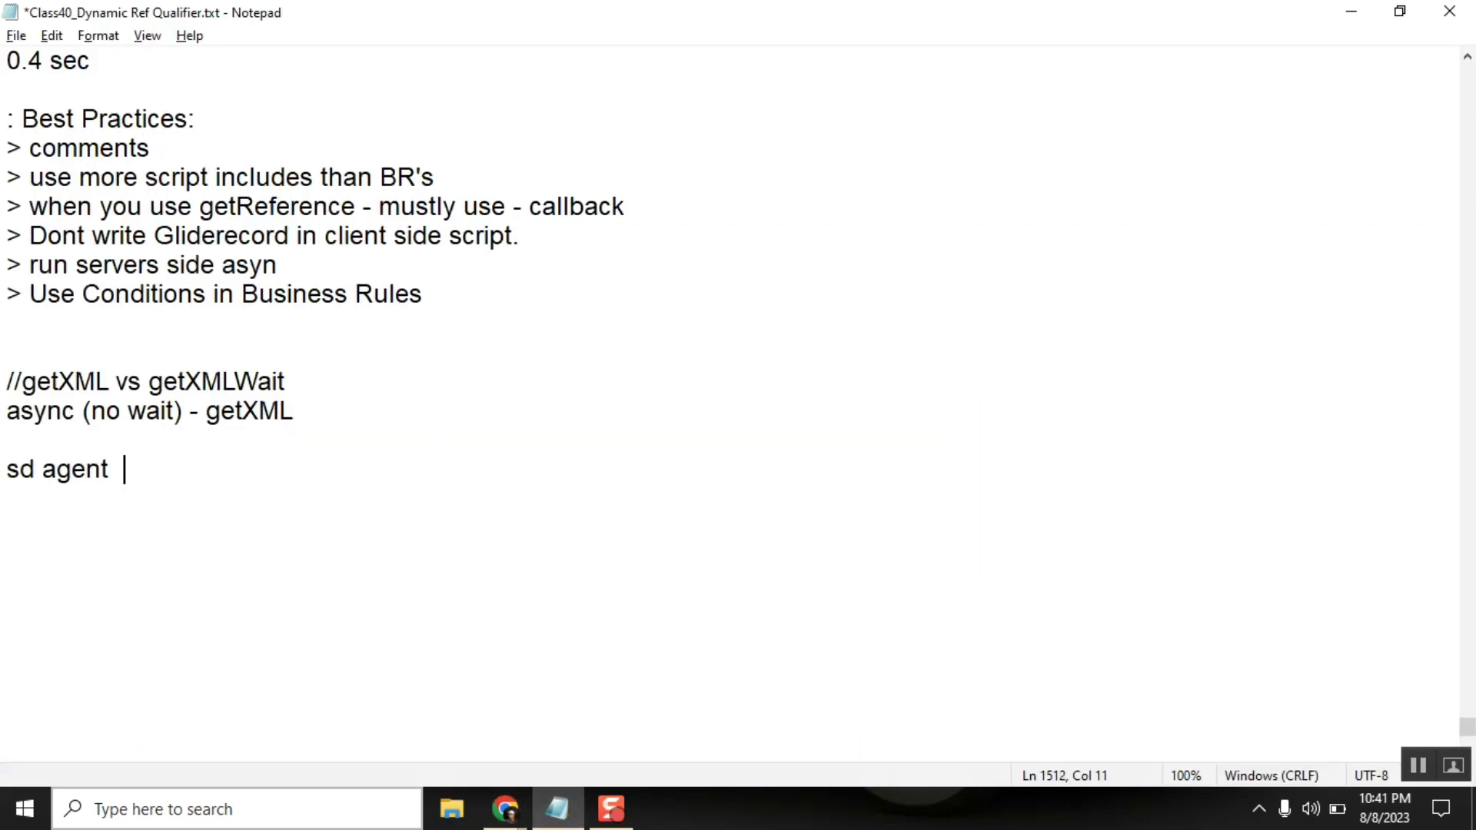
type(" = true")
key("Return")
type("sd agent ")
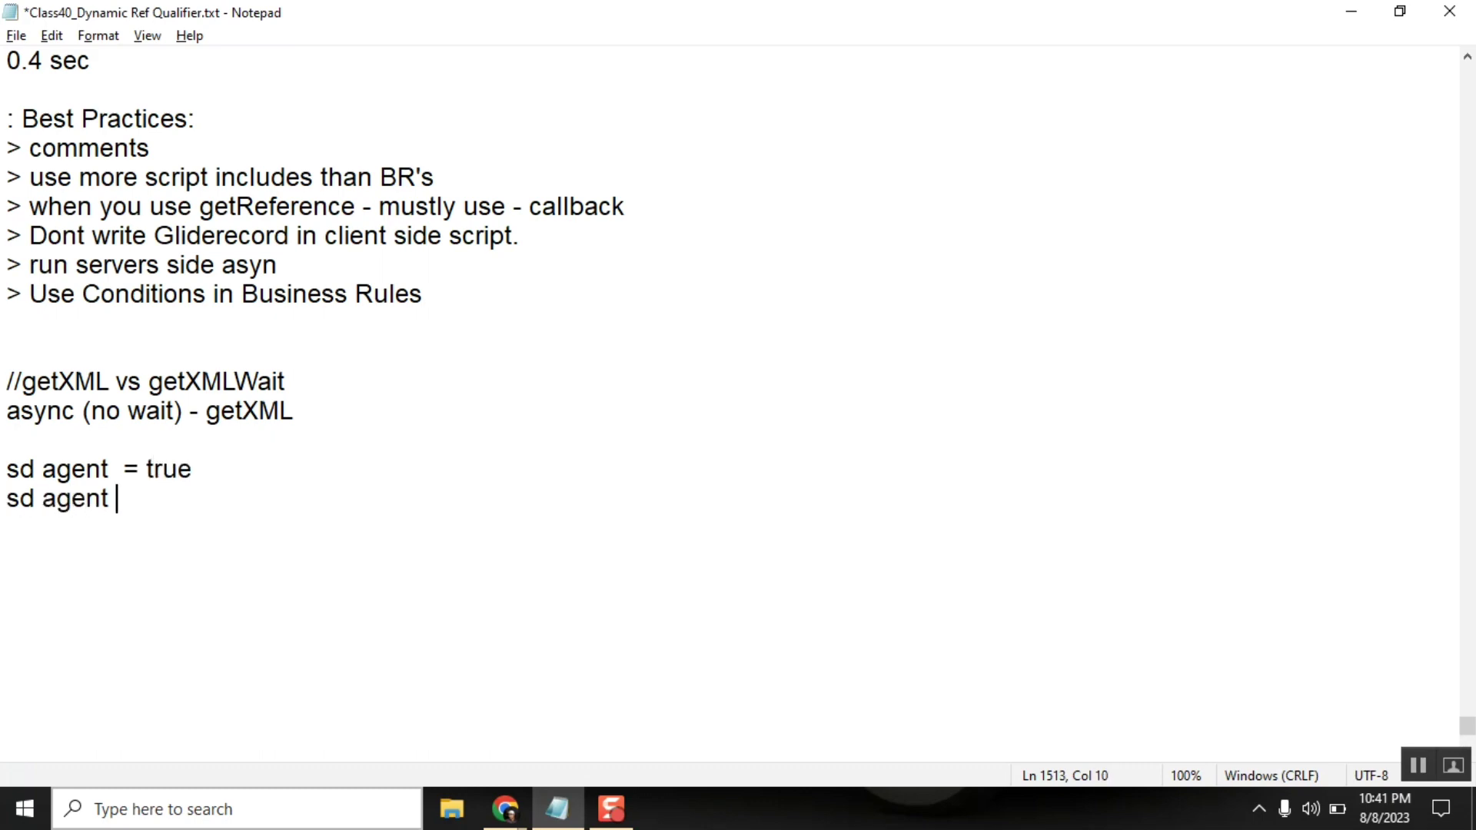
type("changes to tru")
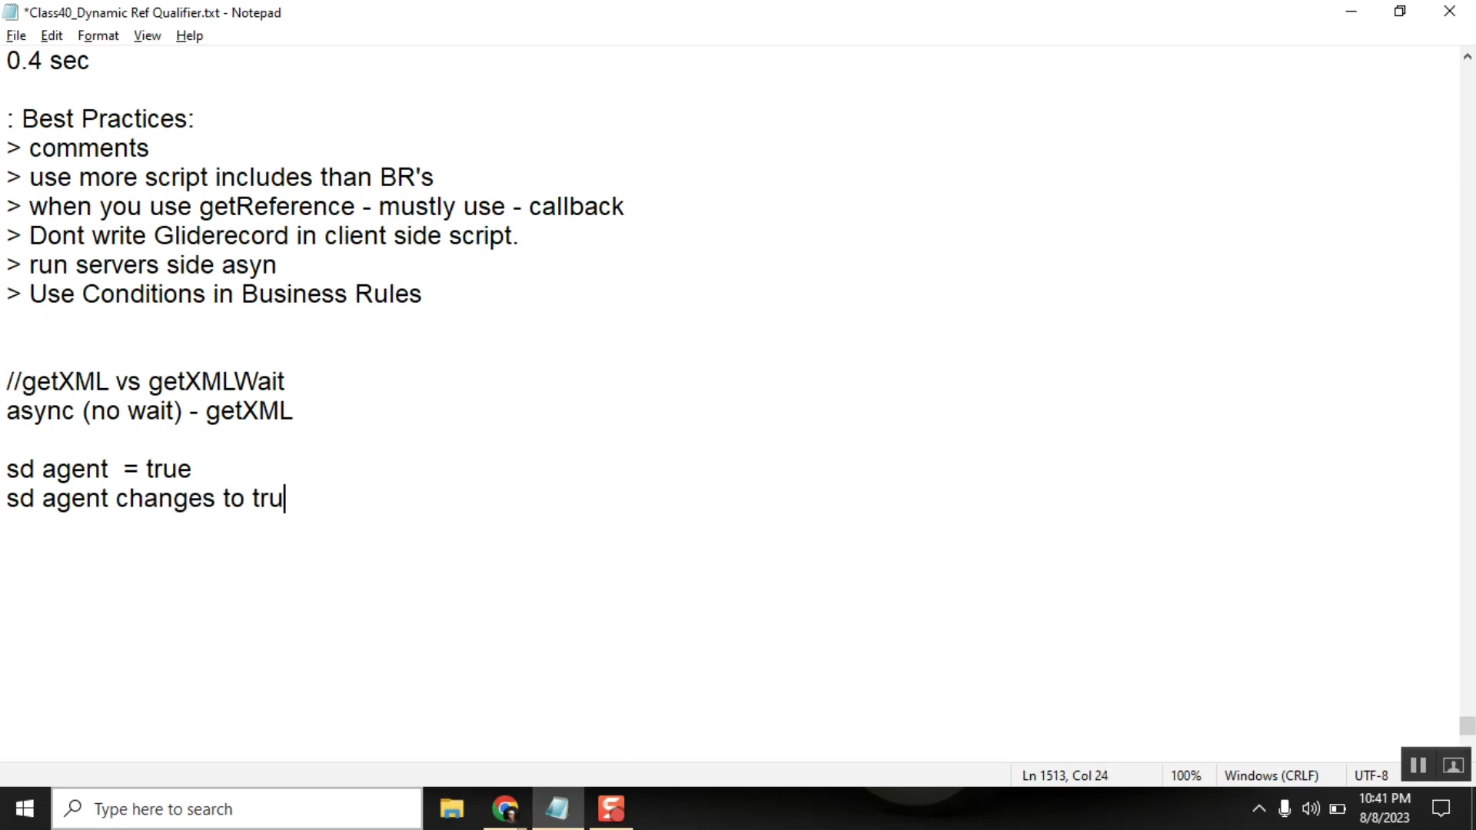
type("e")
key("Return")
Insert an 'insert update' line above the two sd agent condition lines
left_click(5, 470)
left_click(208, 450)
key("Return")
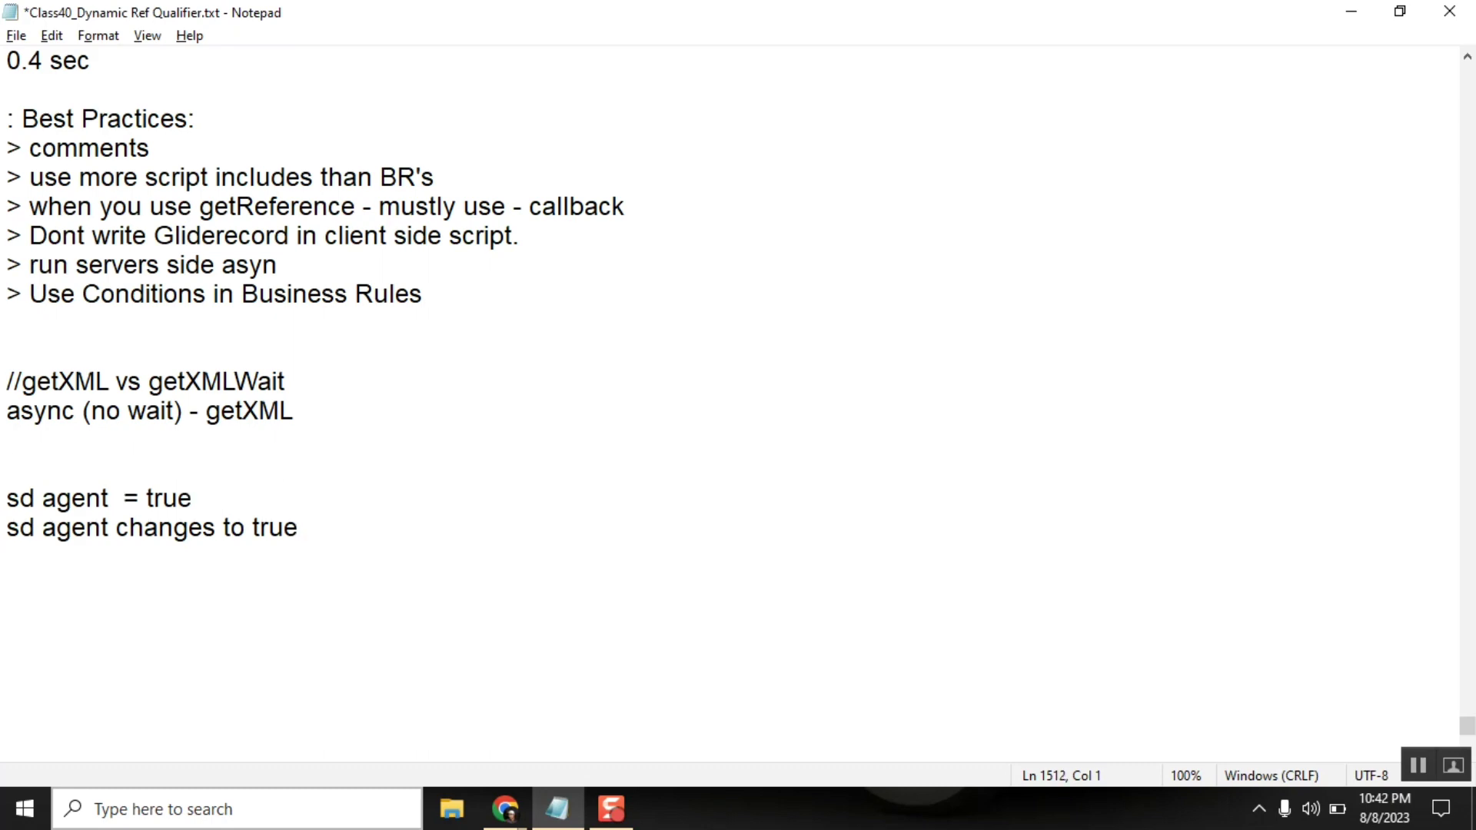
type("insert up")
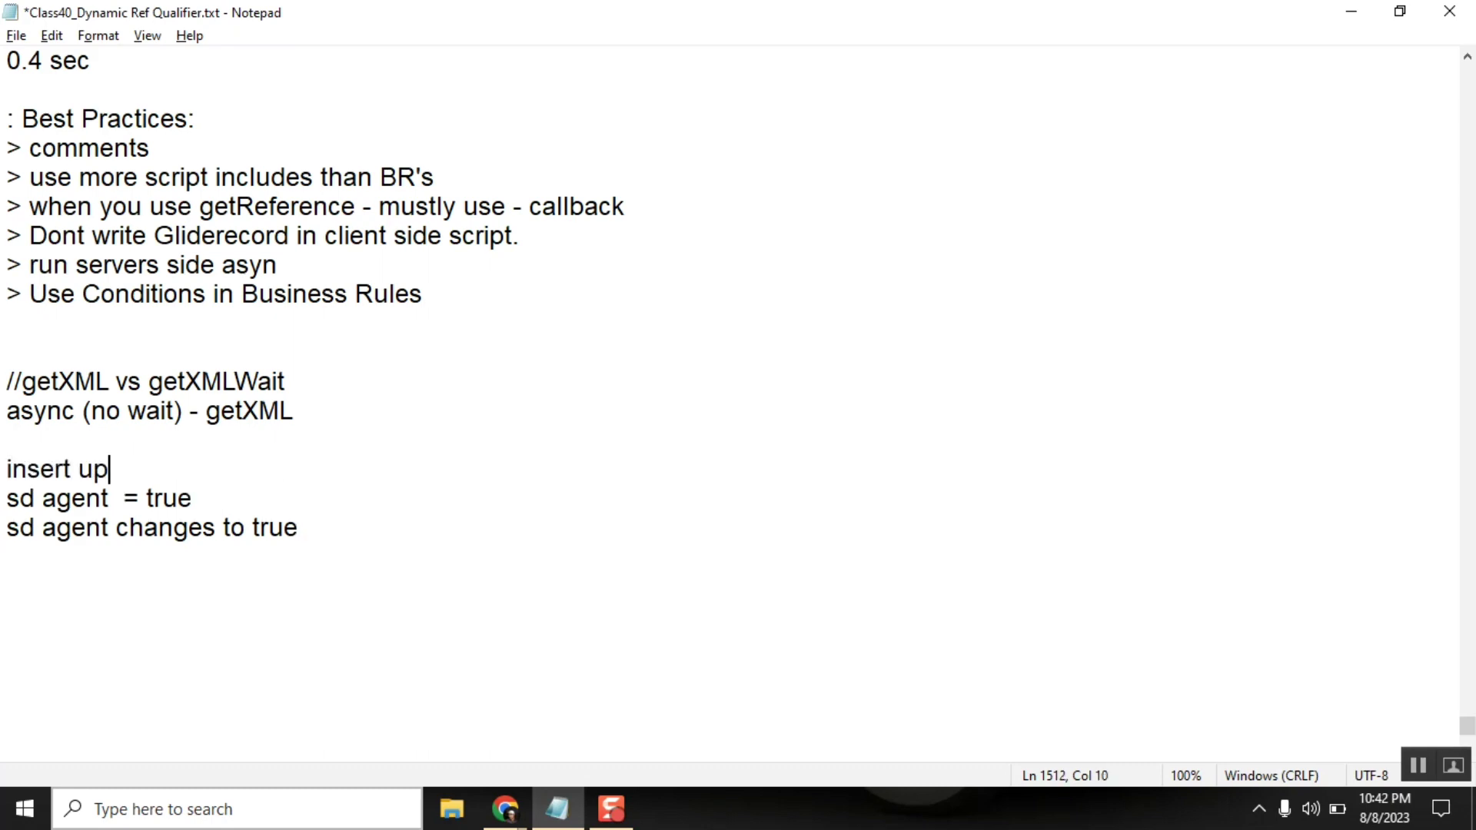
type("date")
Restore Notepad beside the business rule page and highlight 'update' and 'true' in the notes
left_click(1400, 11)
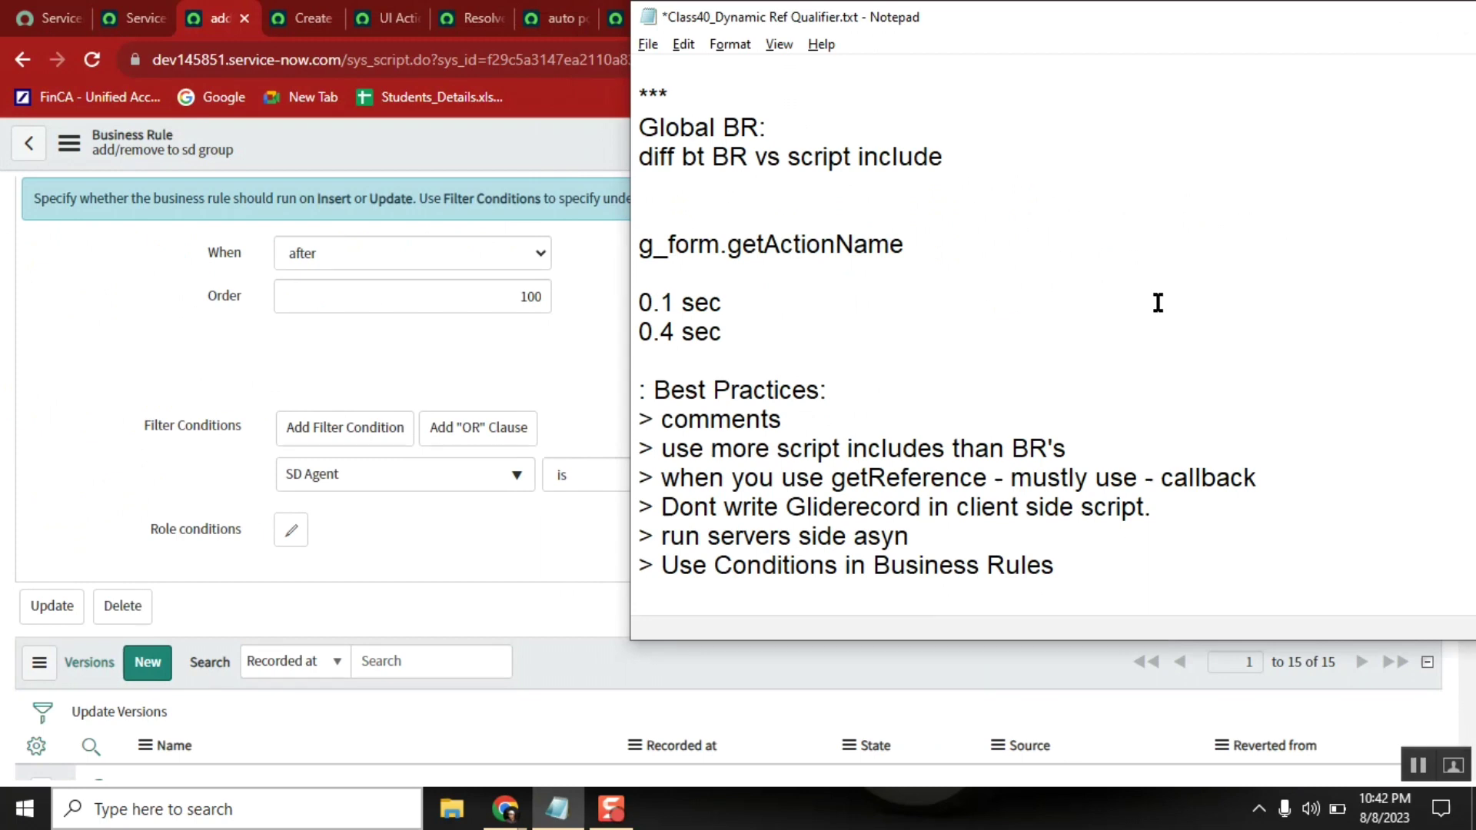
left_click(921, 455)
key("Down")
key("Down")
key("Down")
key("Down")
key("Down")
key("Down")
key("Down")
key("Down")
key("Down")
key("Down")
key("Down")
key("Down")
key("Down")
key("Down")
key("Down")
key("Down")
key("Down")
key("Down")
key("Down")
key("Down")
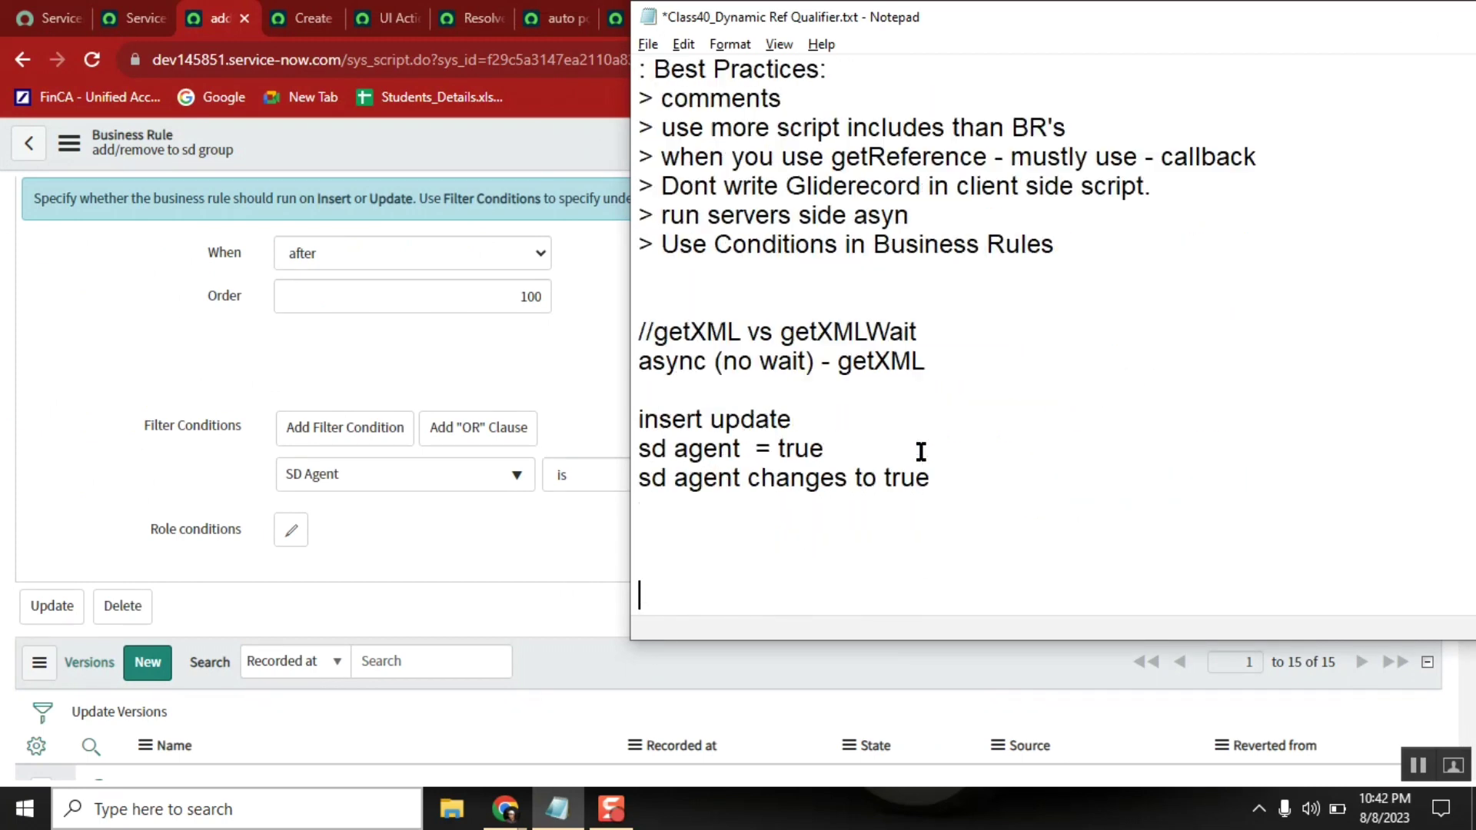
key("Up")
key("Up")
key("Up")
key("Up")
key("Up")
key("Up")
key("Up")
key("Up")
key("Up")
key("Up")
key("Up")
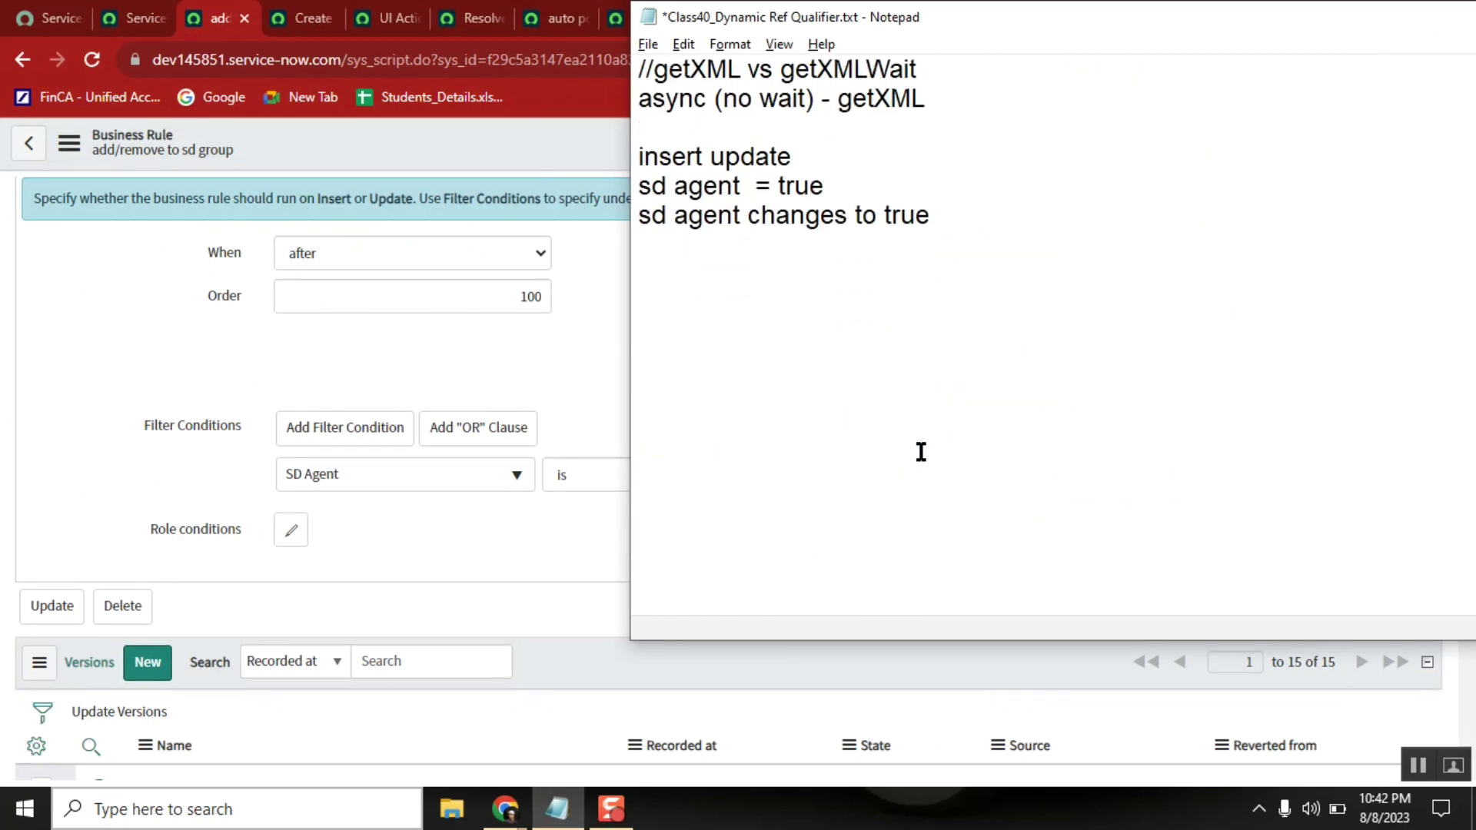
key("Up")
key("Up")
key("Up")
double_click(732, 159)
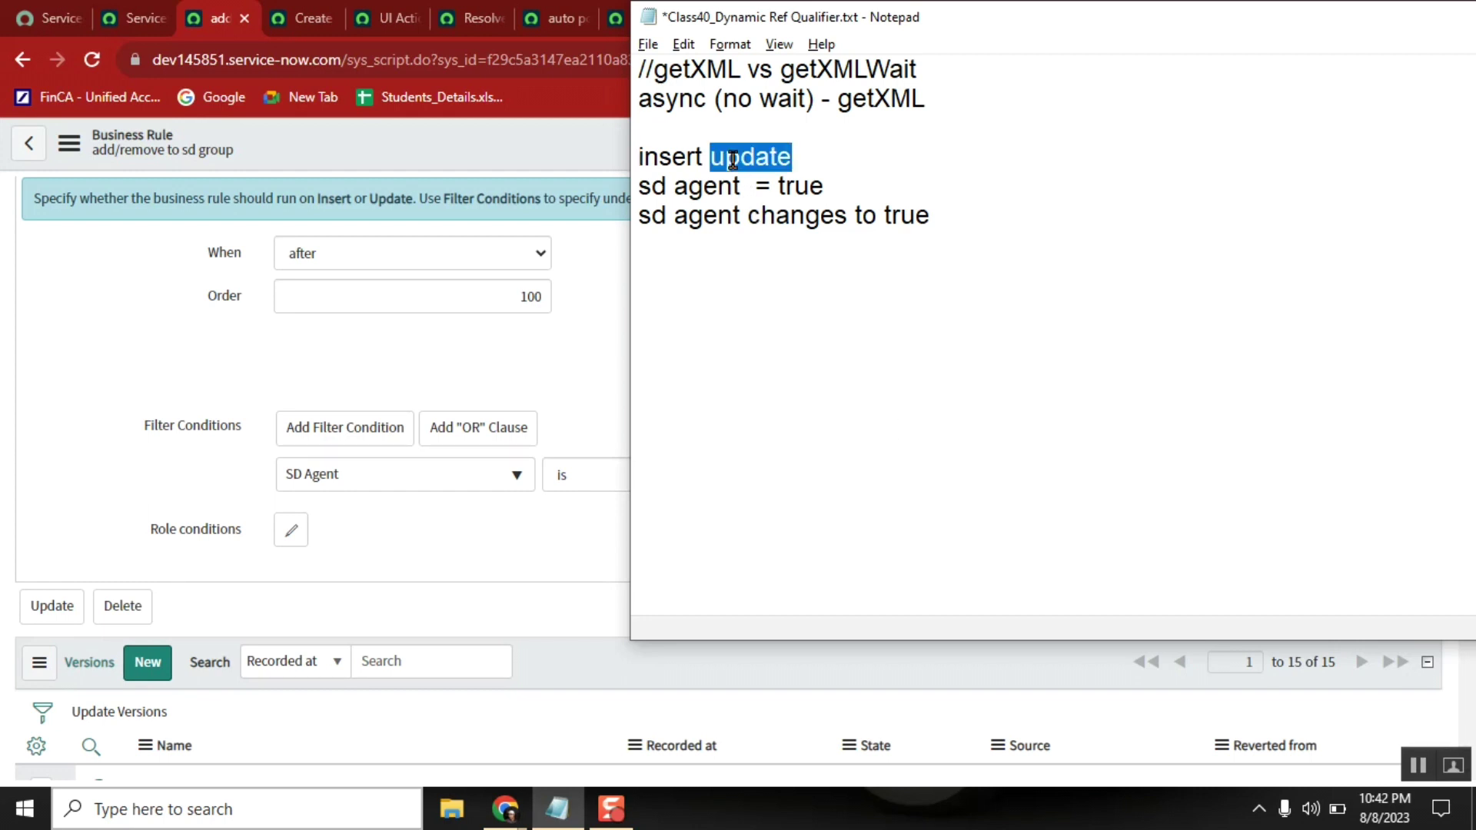
double_click(805, 186)
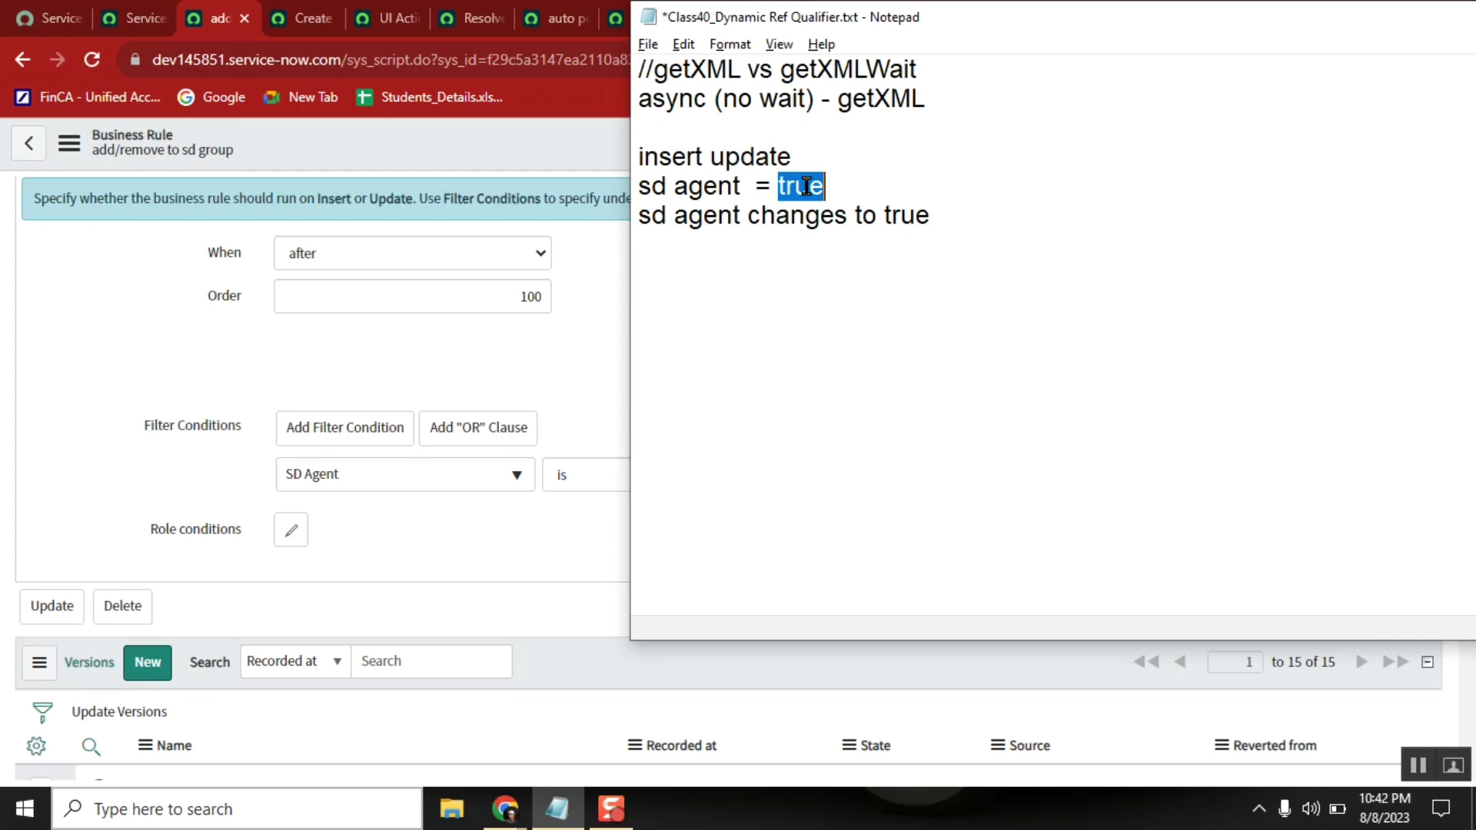
Write '1000 incident are updated' and 'sd agent = true' on an empty line below the notes
left_click(740, 307)
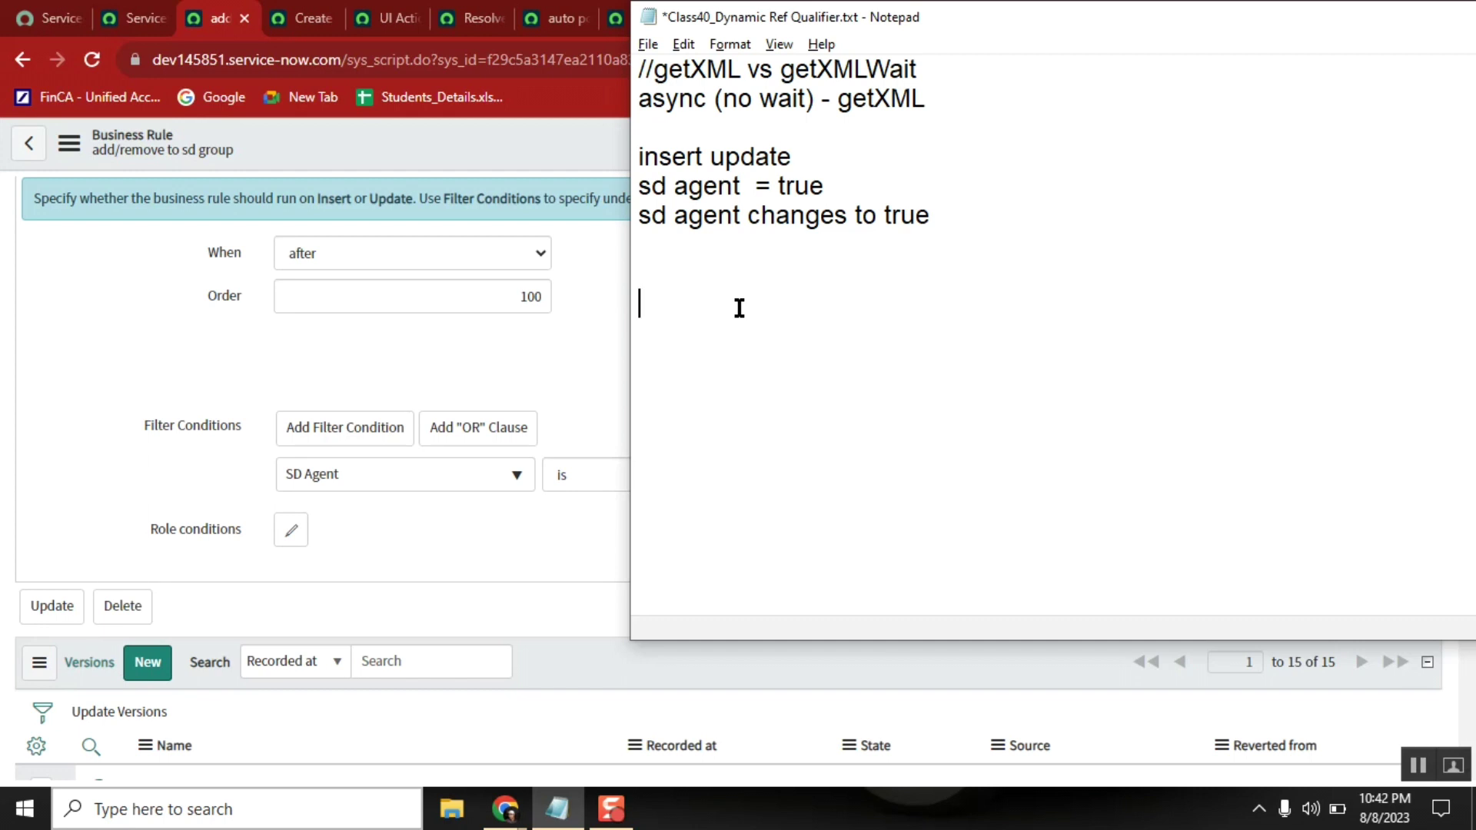
type("1000 incident ")
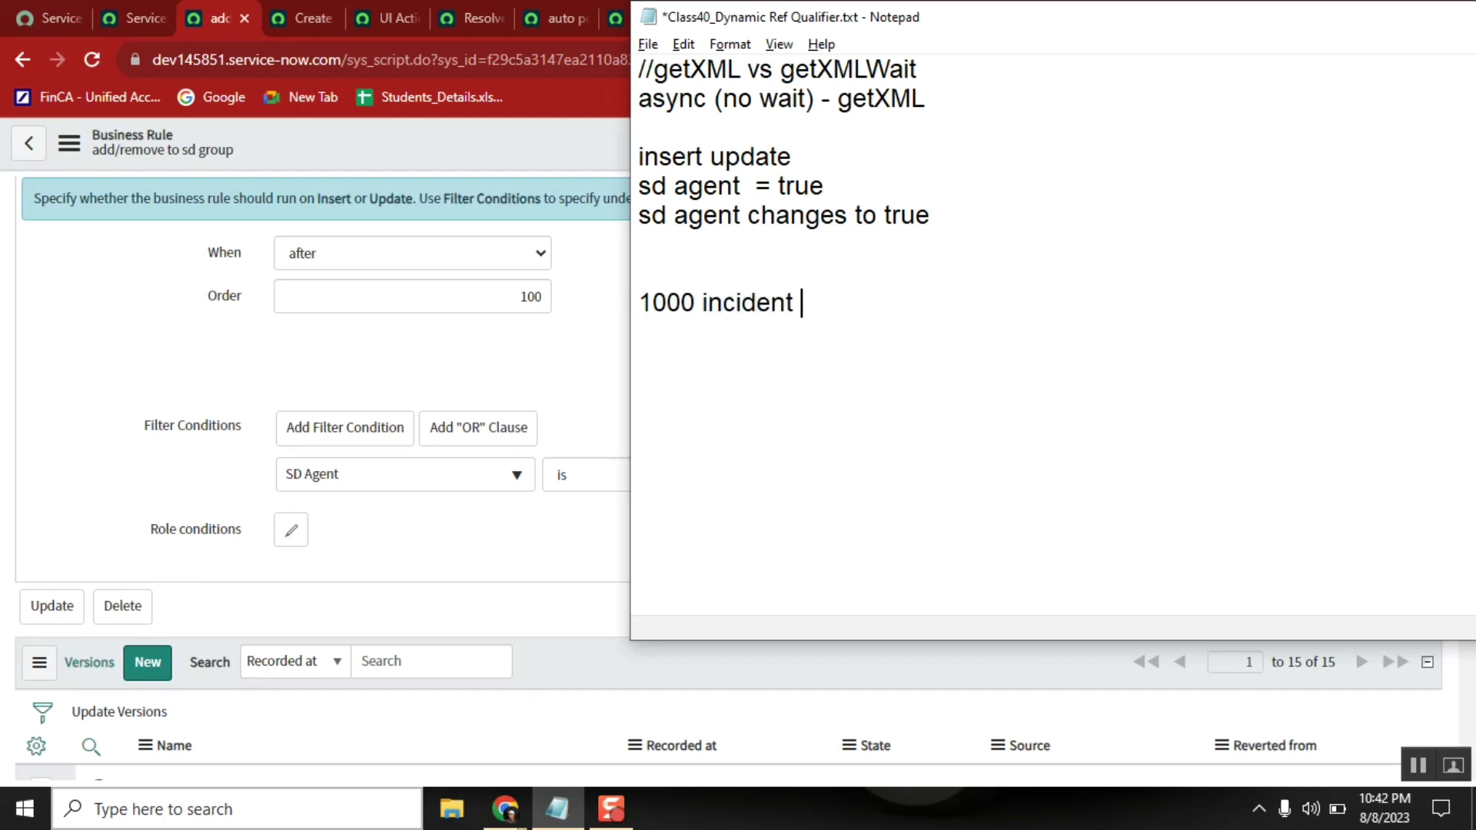
type("are updated")
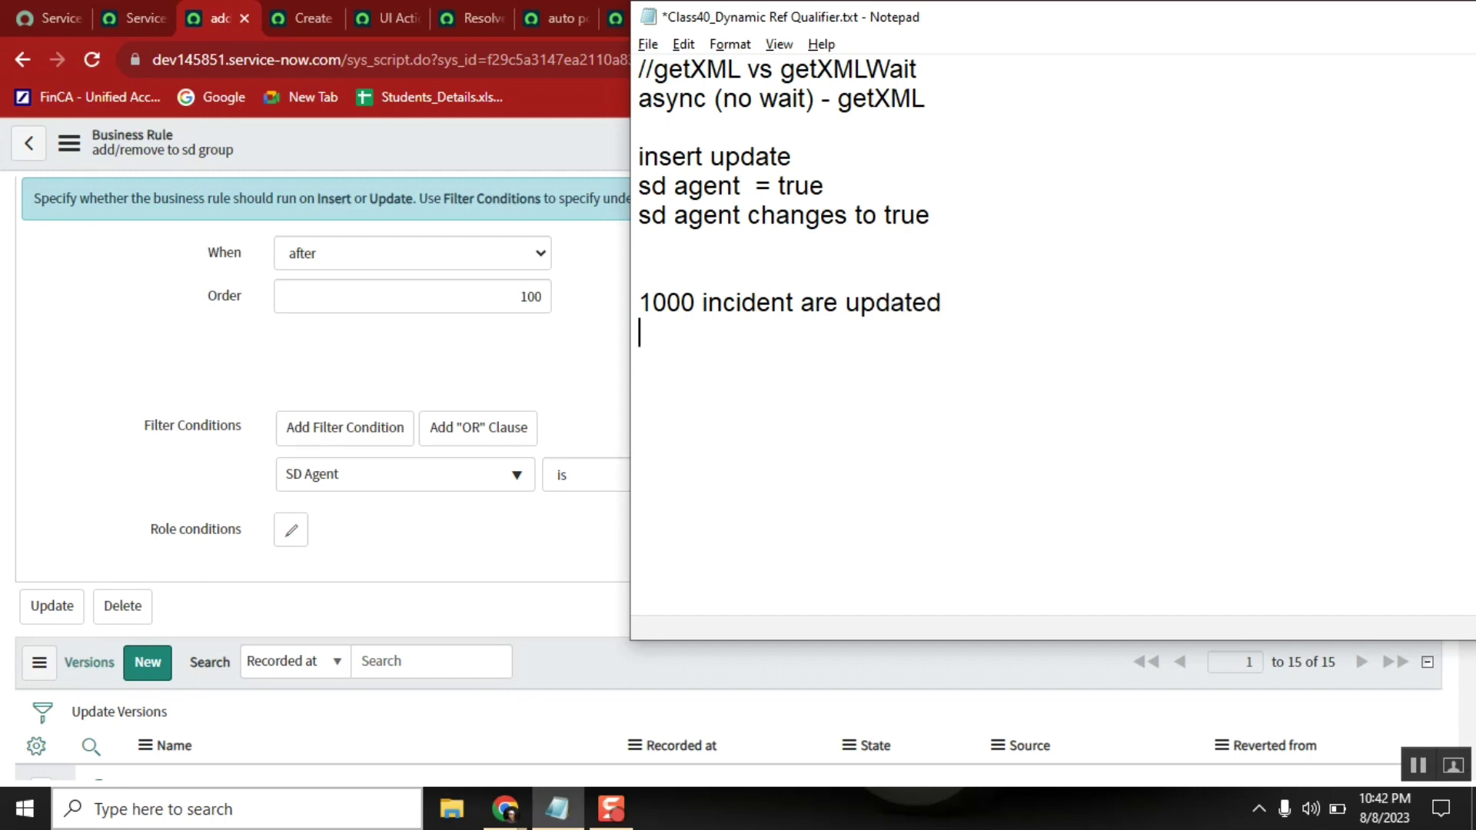
type("sd agent ")
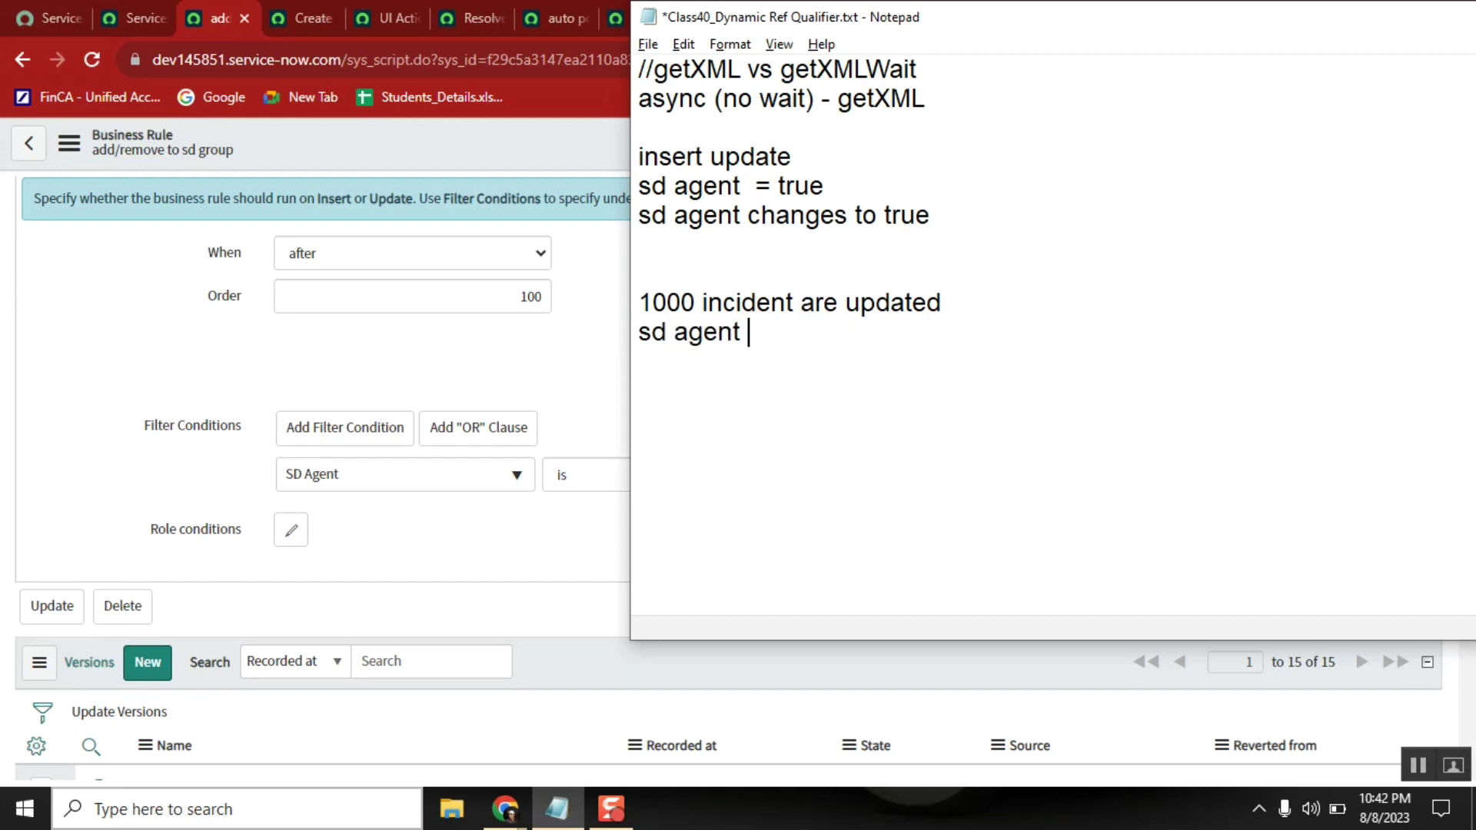
type("=")
type("tur")
key("BackSpace")
key("BackSpace")
type("rue")
Highlight '1000', 'agent' and 'true' in the example while explaining it
left_click(799, 335)
double_click(670, 302)
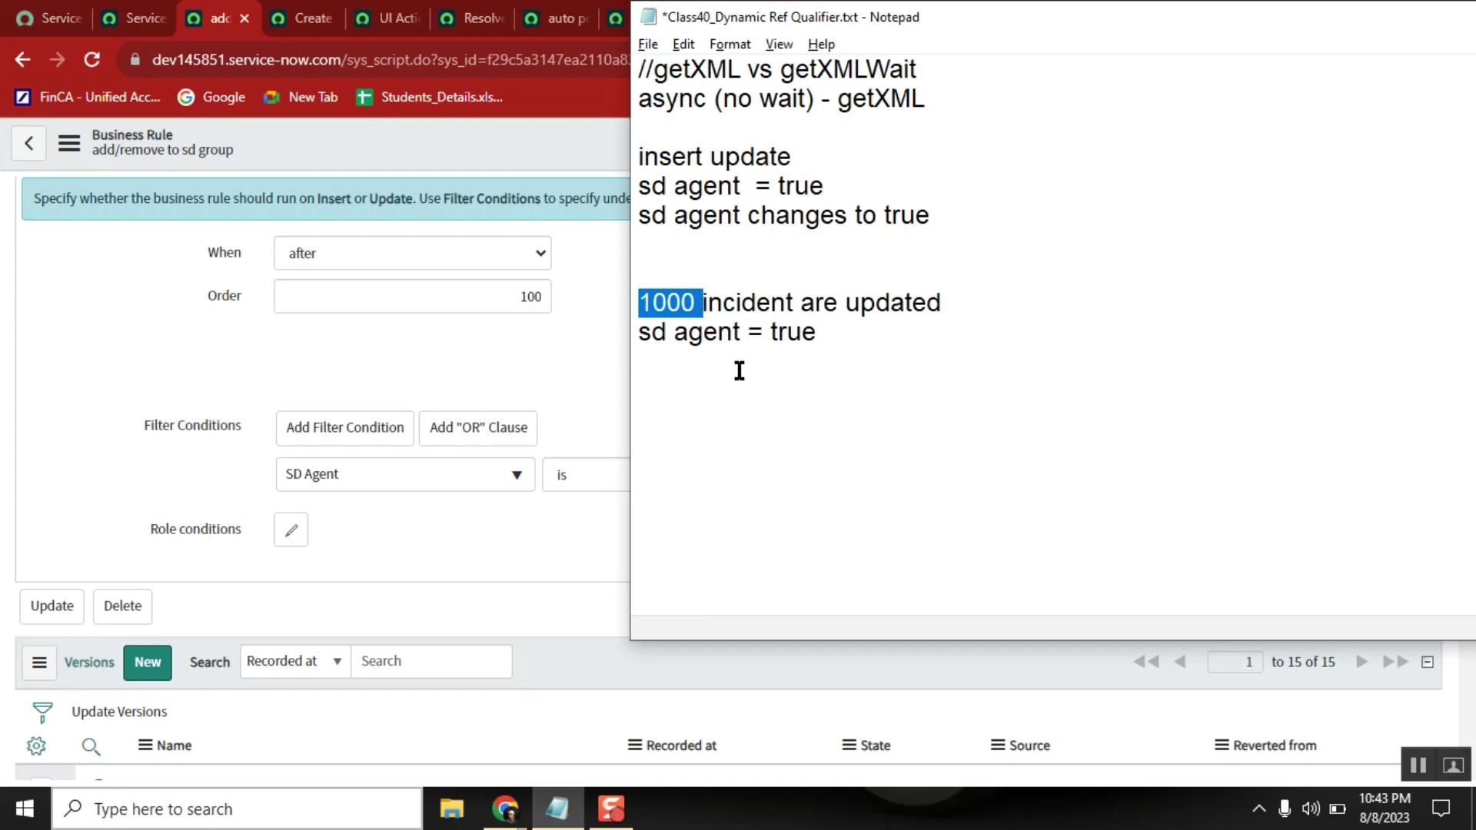
left_click(676, 337)
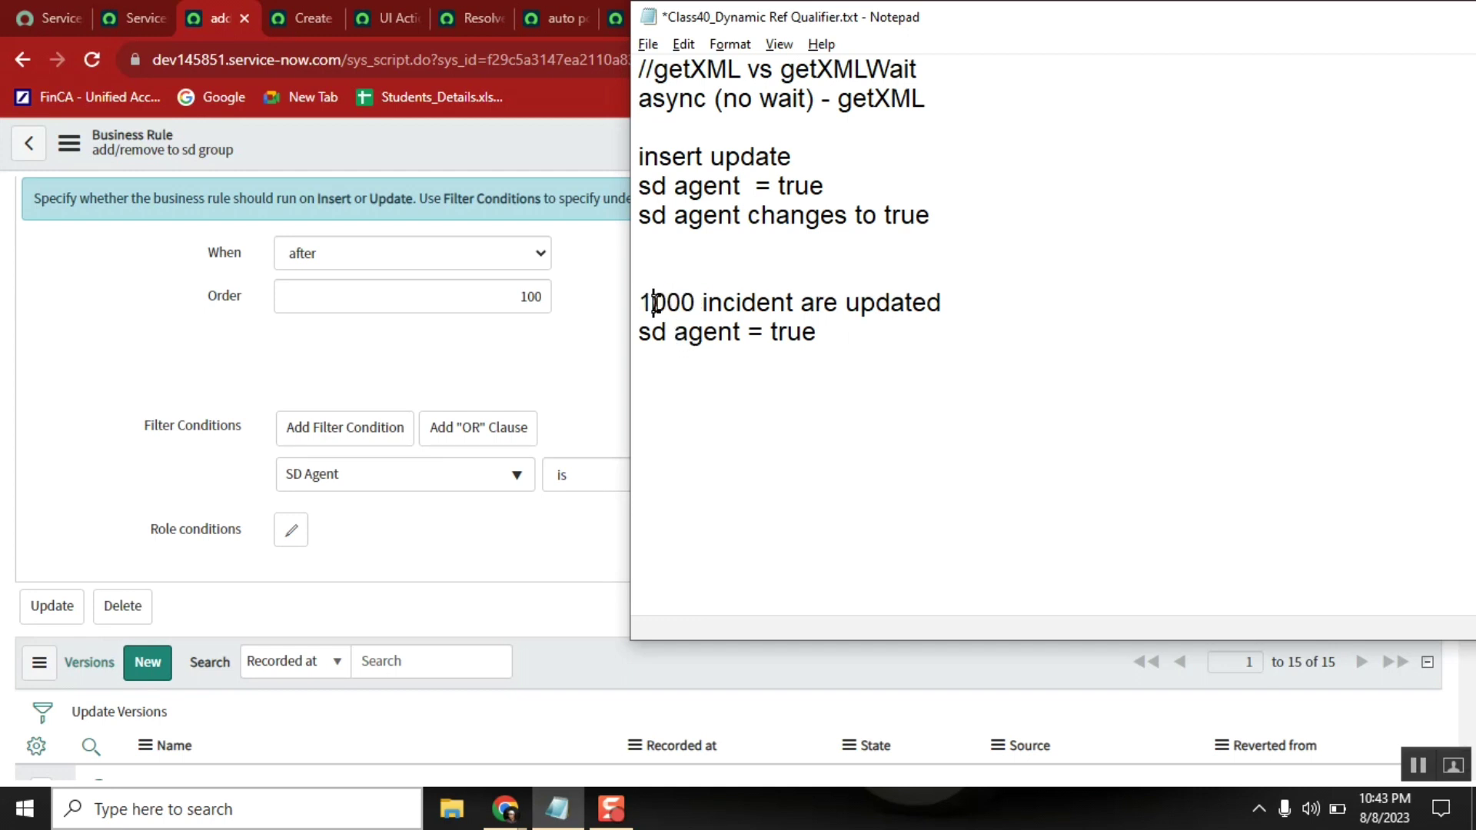
double_click(655, 303)
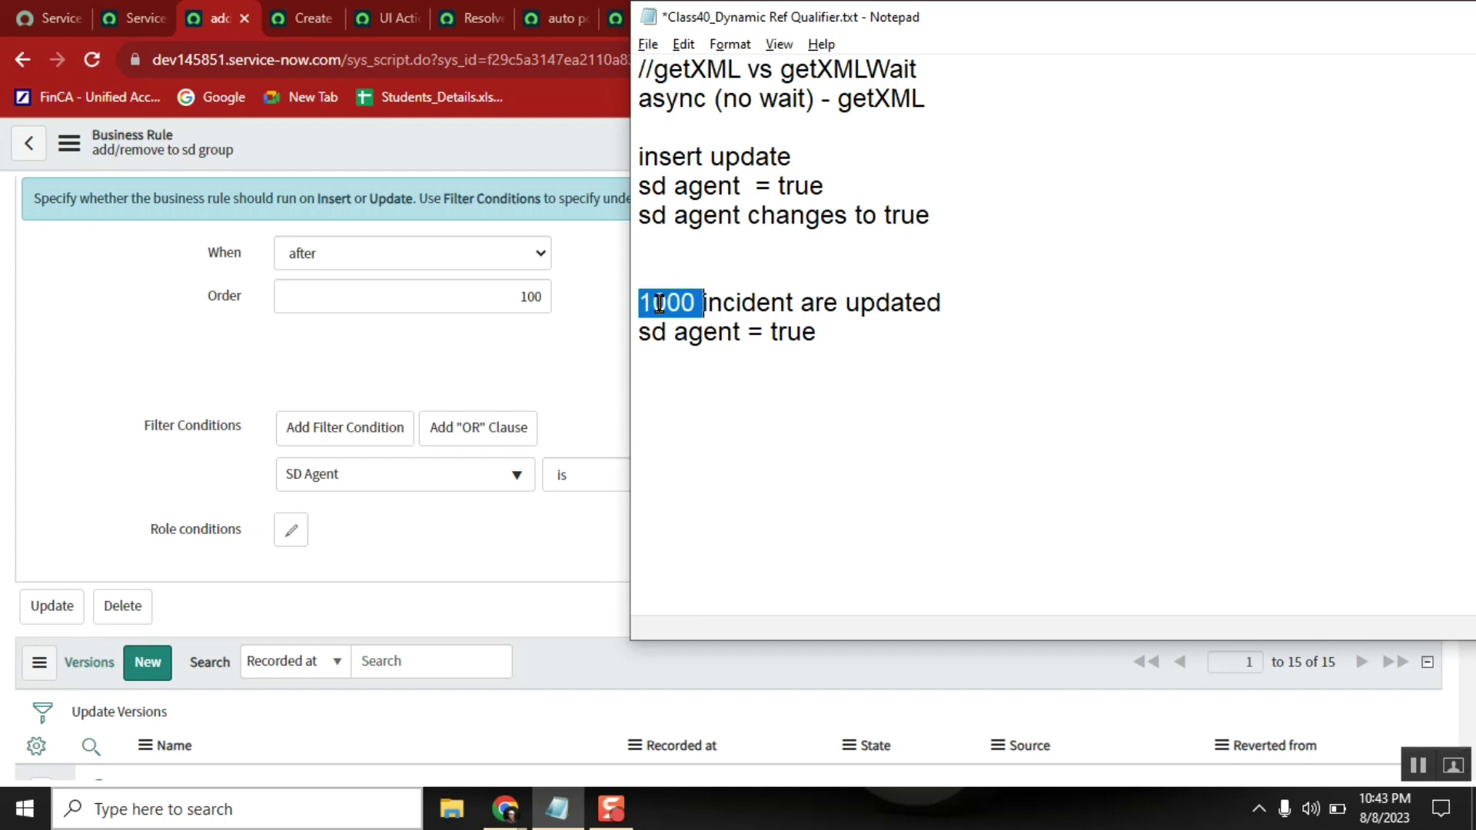
double_click(696, 332)
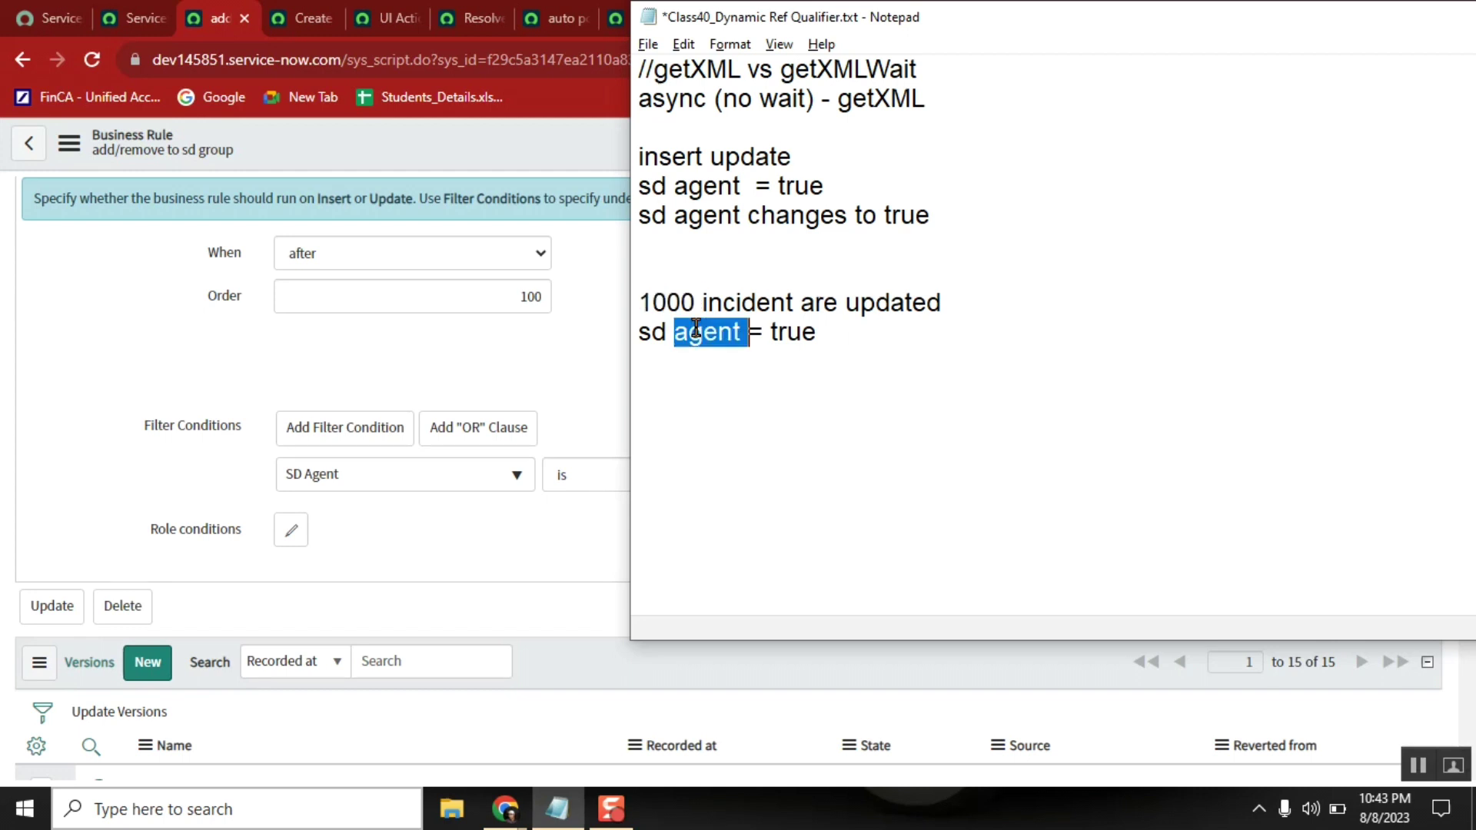
double_click(797, 332)
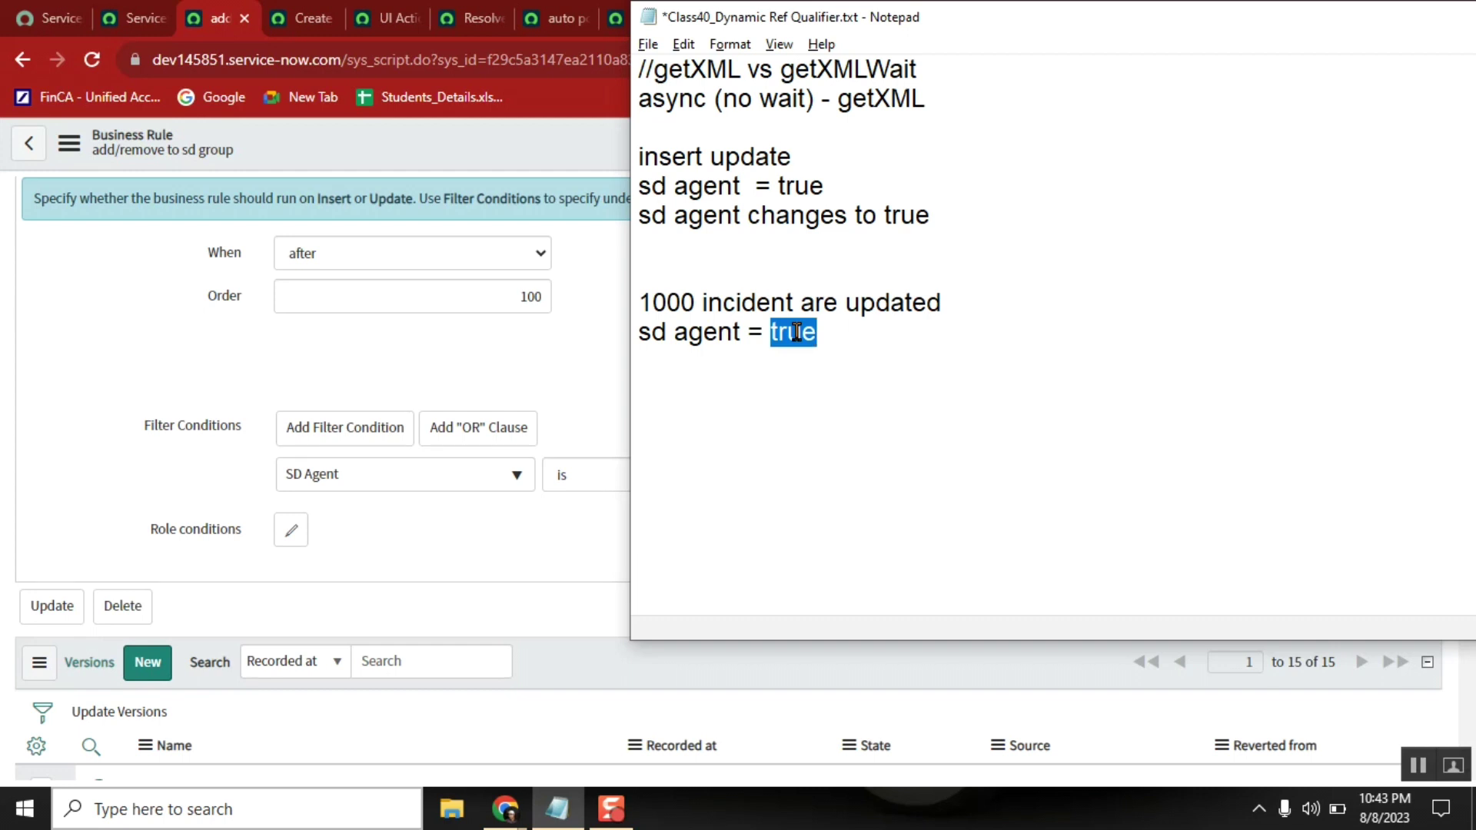
double_click(654, 302)
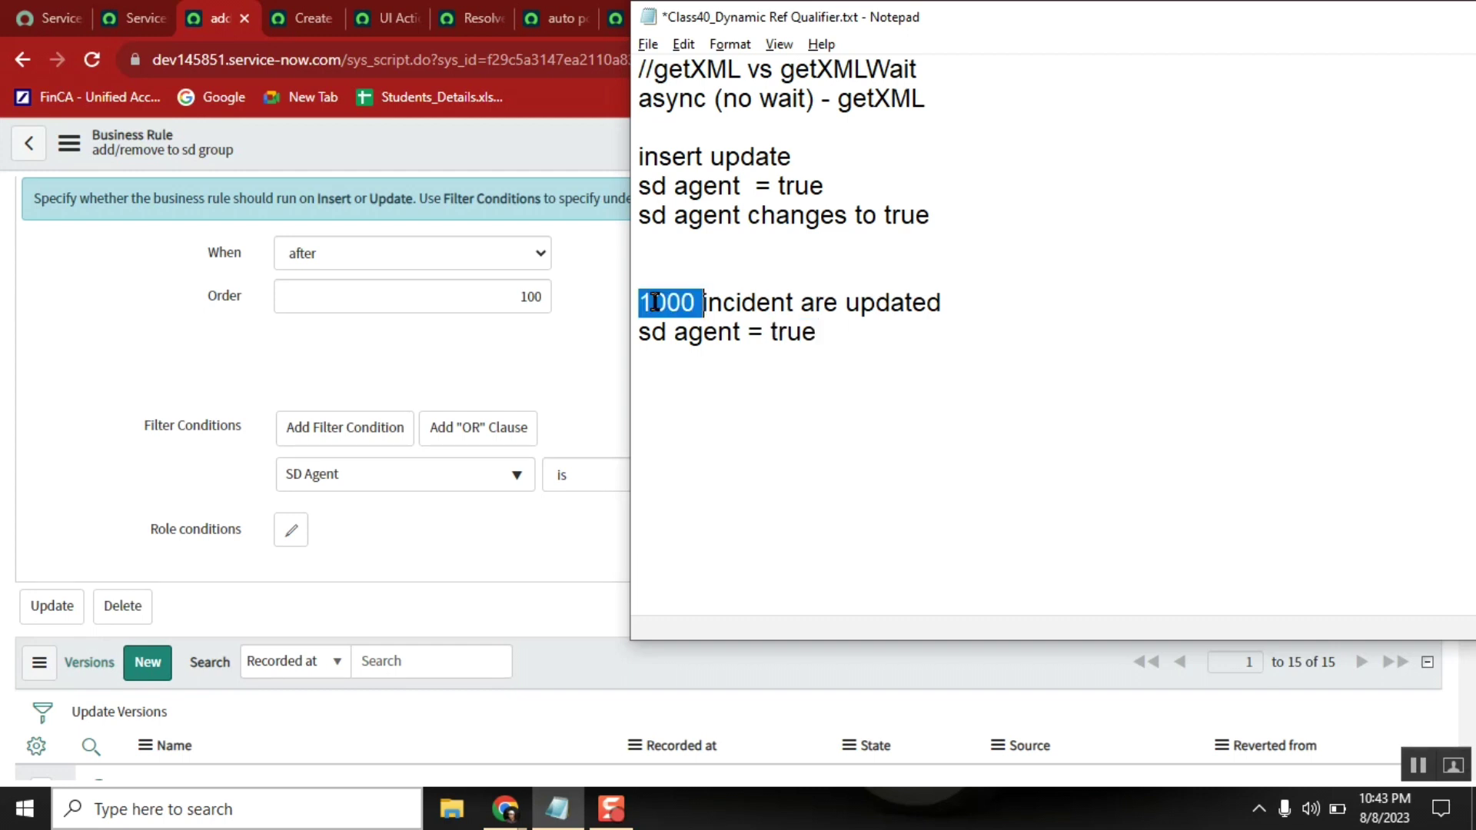
double_click(688, 334)
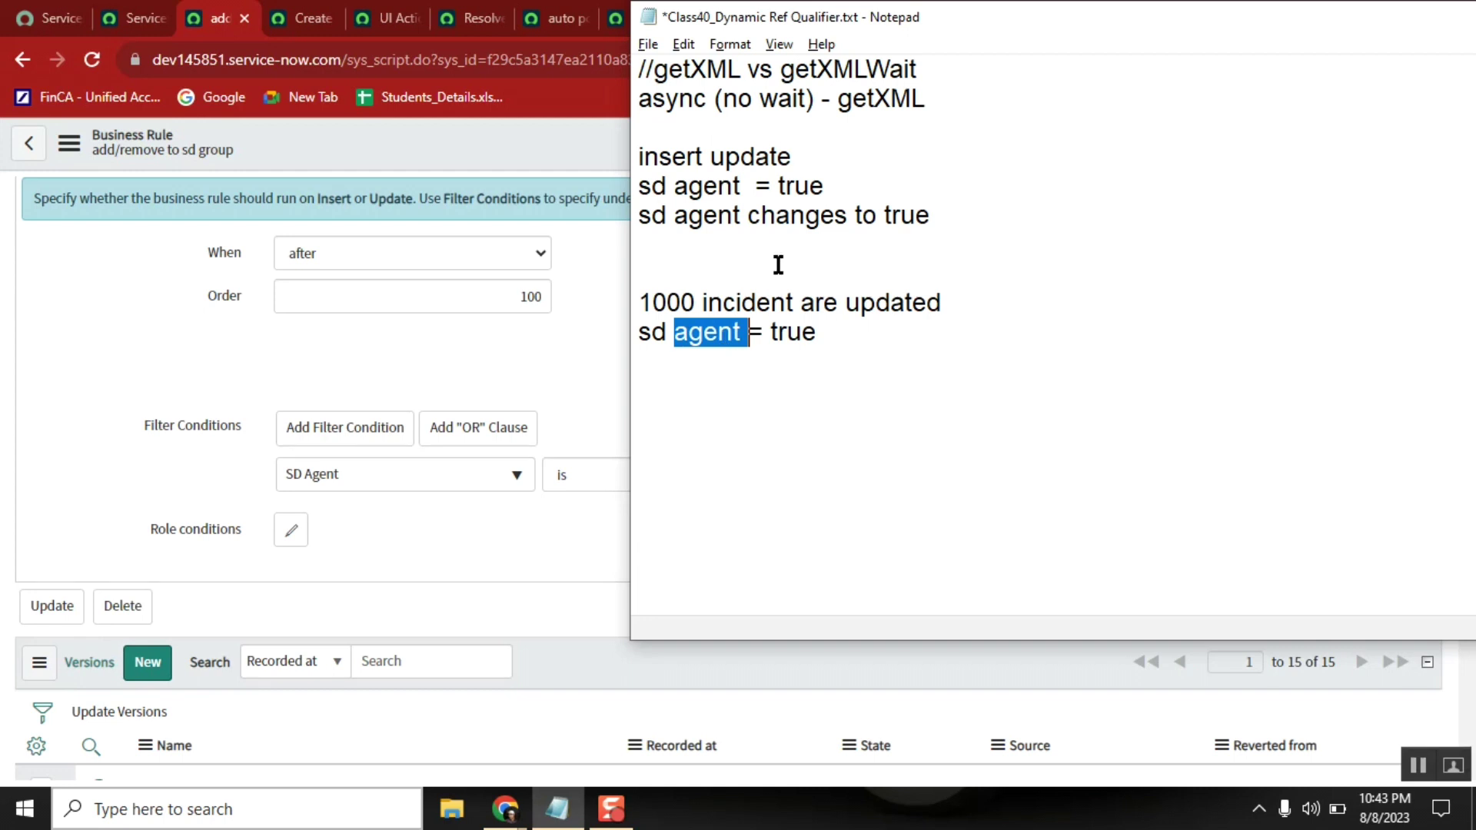
Remove the 'sd agent = true' line under '1000 incident are updated'
left_click(636, 215)
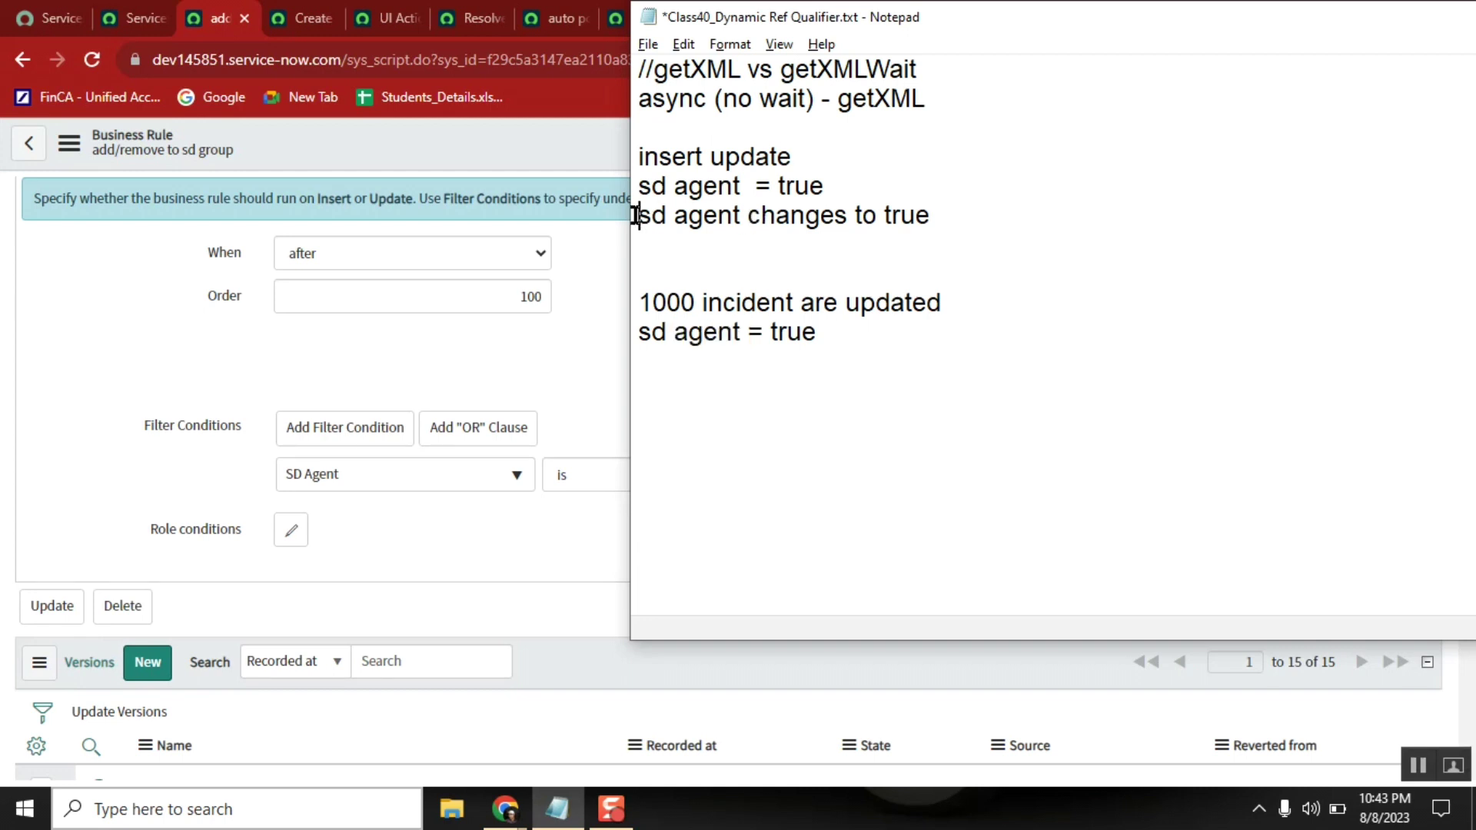
left_click(928, 224, "shift")
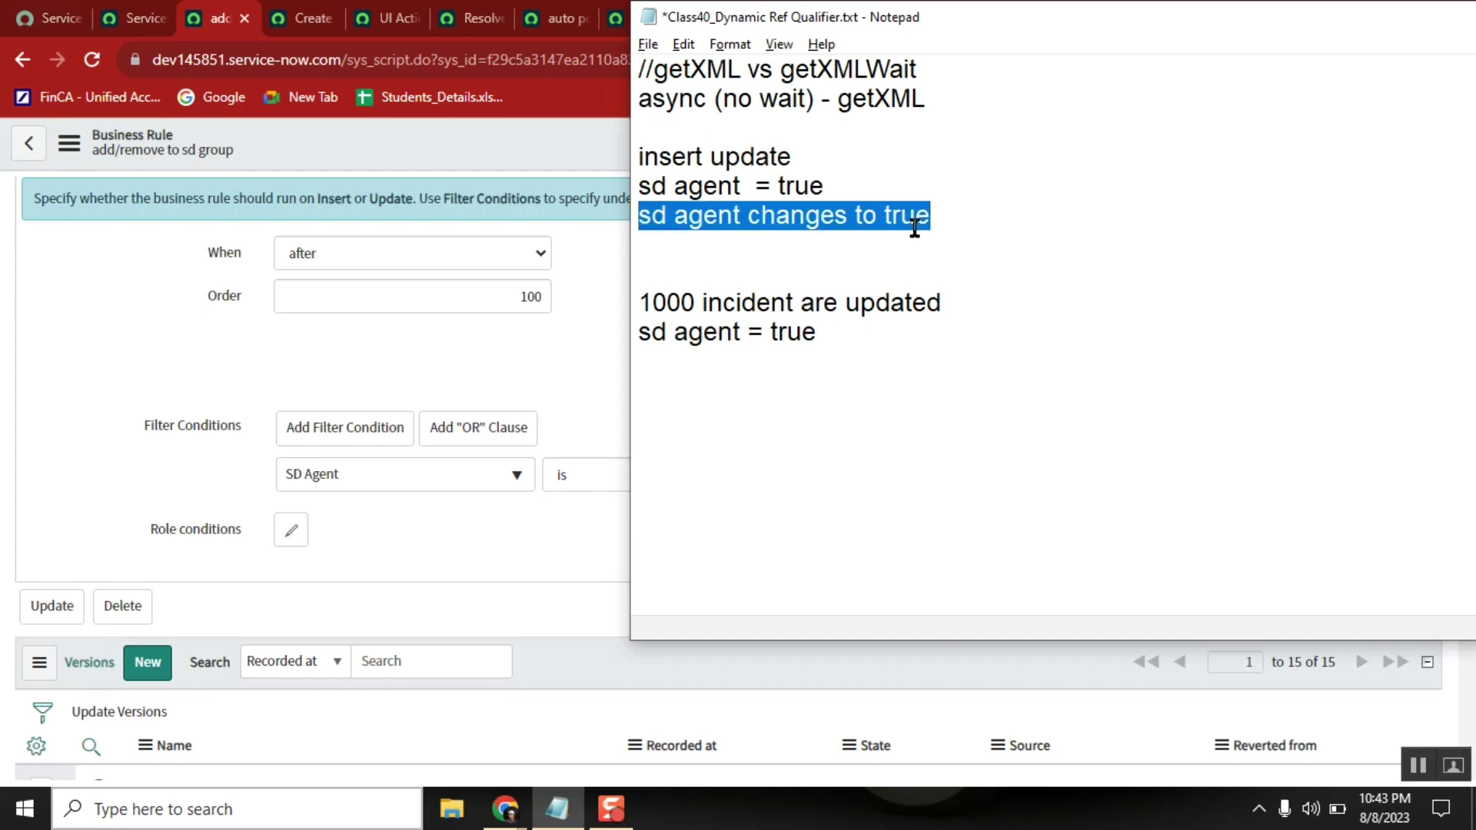
double_click(674, 303)
left_click(837, 335)
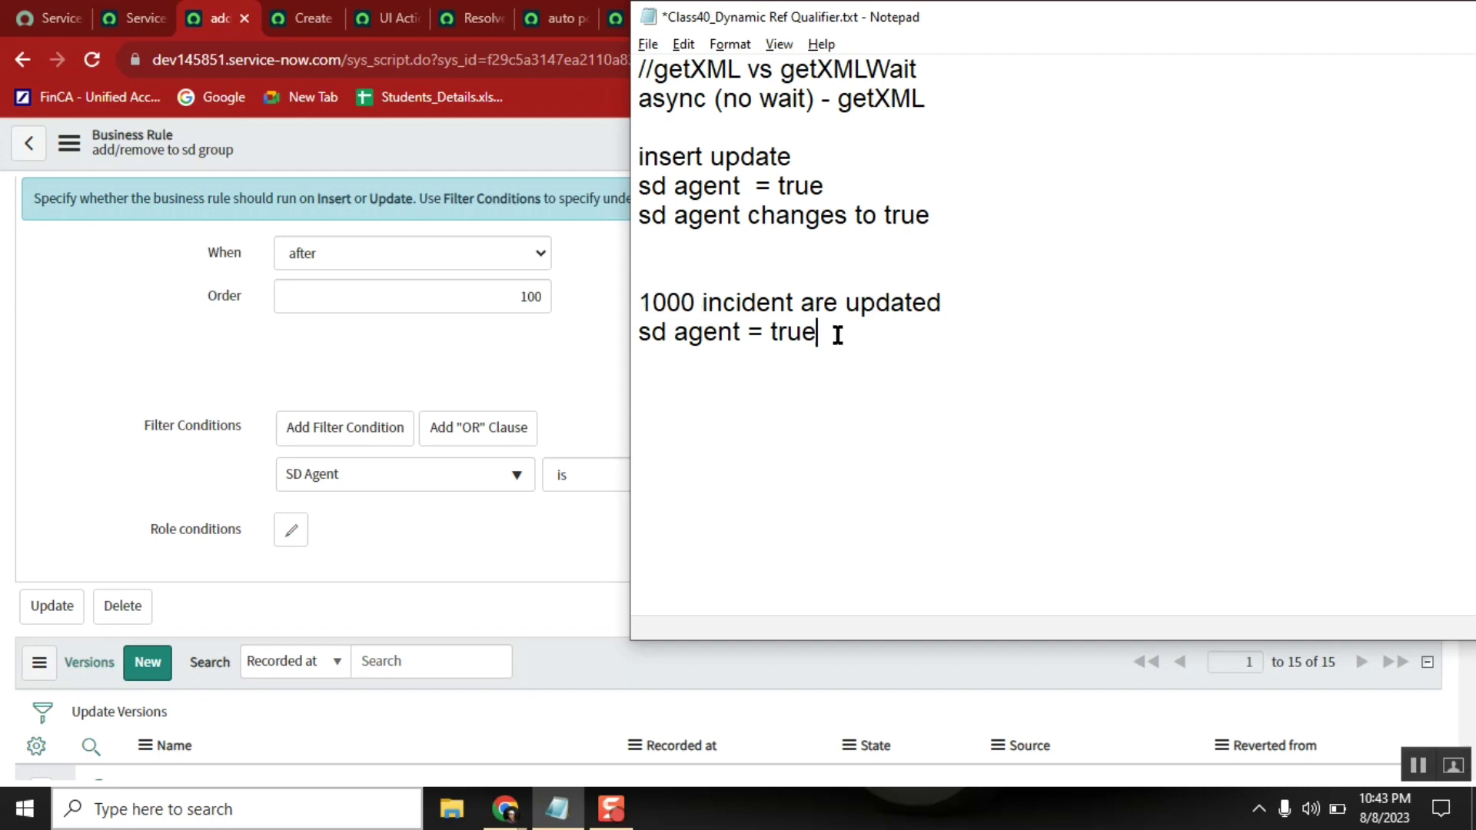
key("shift+Home")
key("BackSpace")
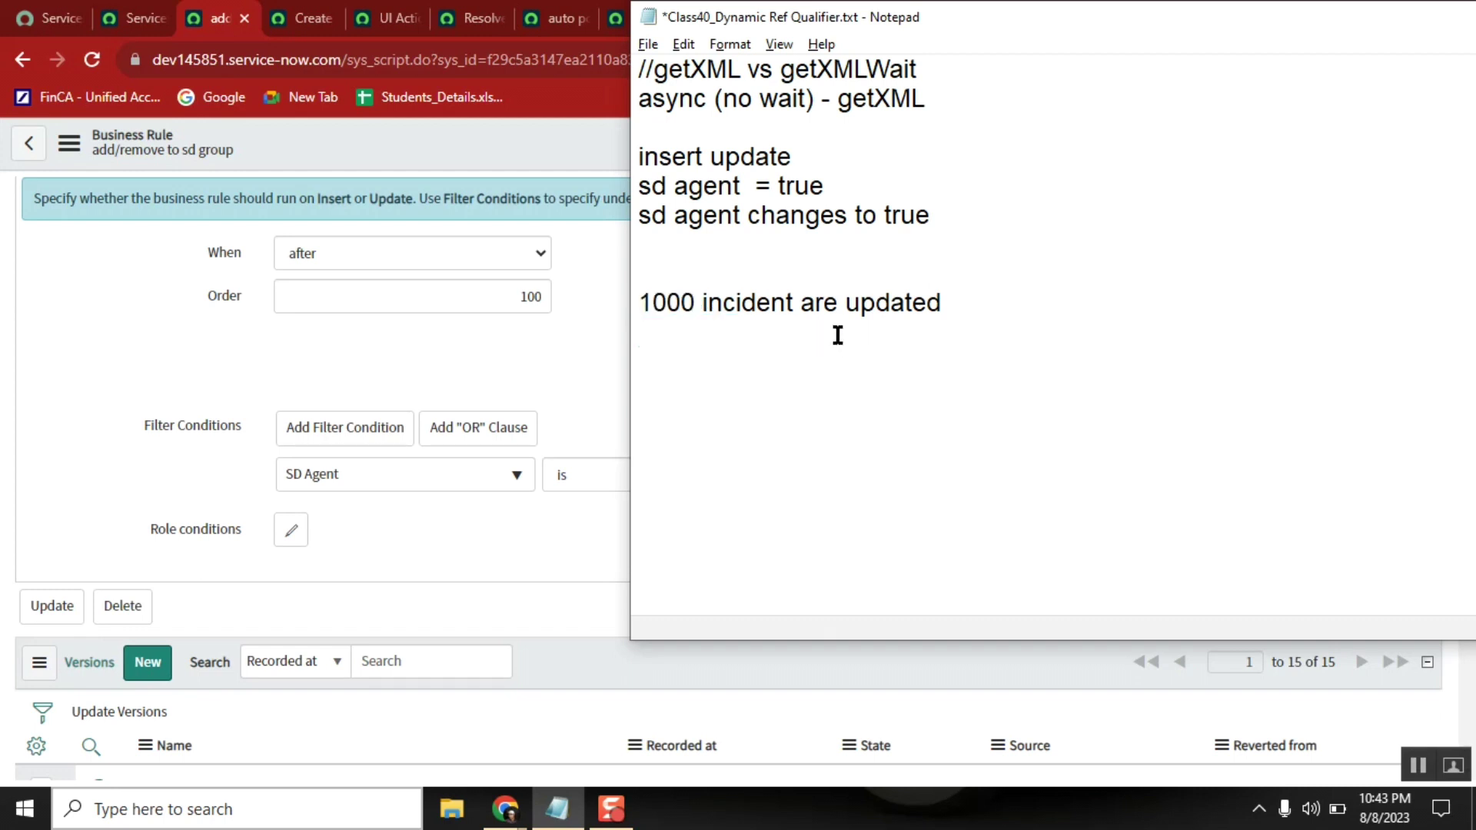
Type '10 - changed to true' and '990' on separate lines under the example
type("10 - chan")
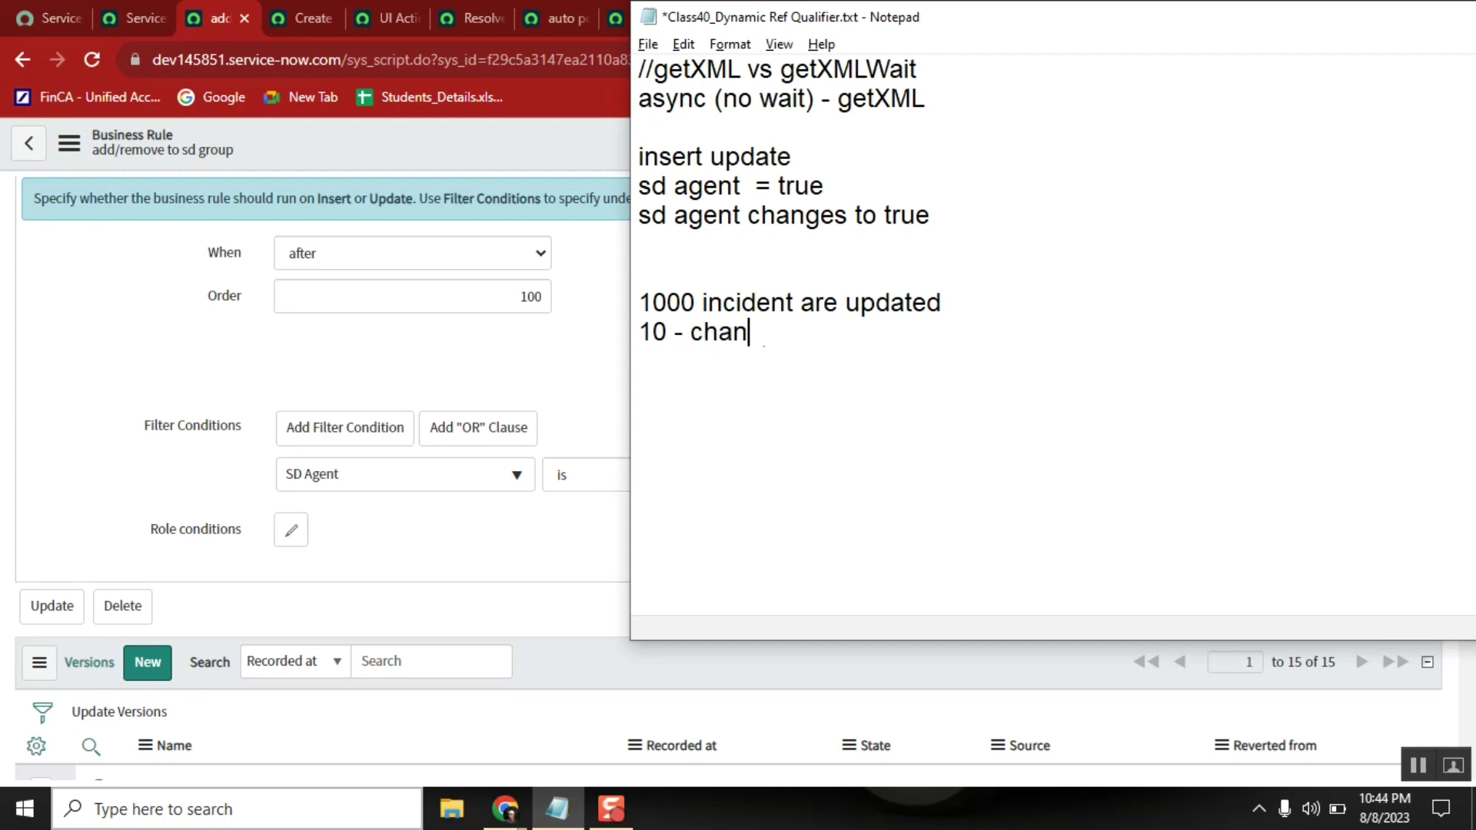
type("ged to true")
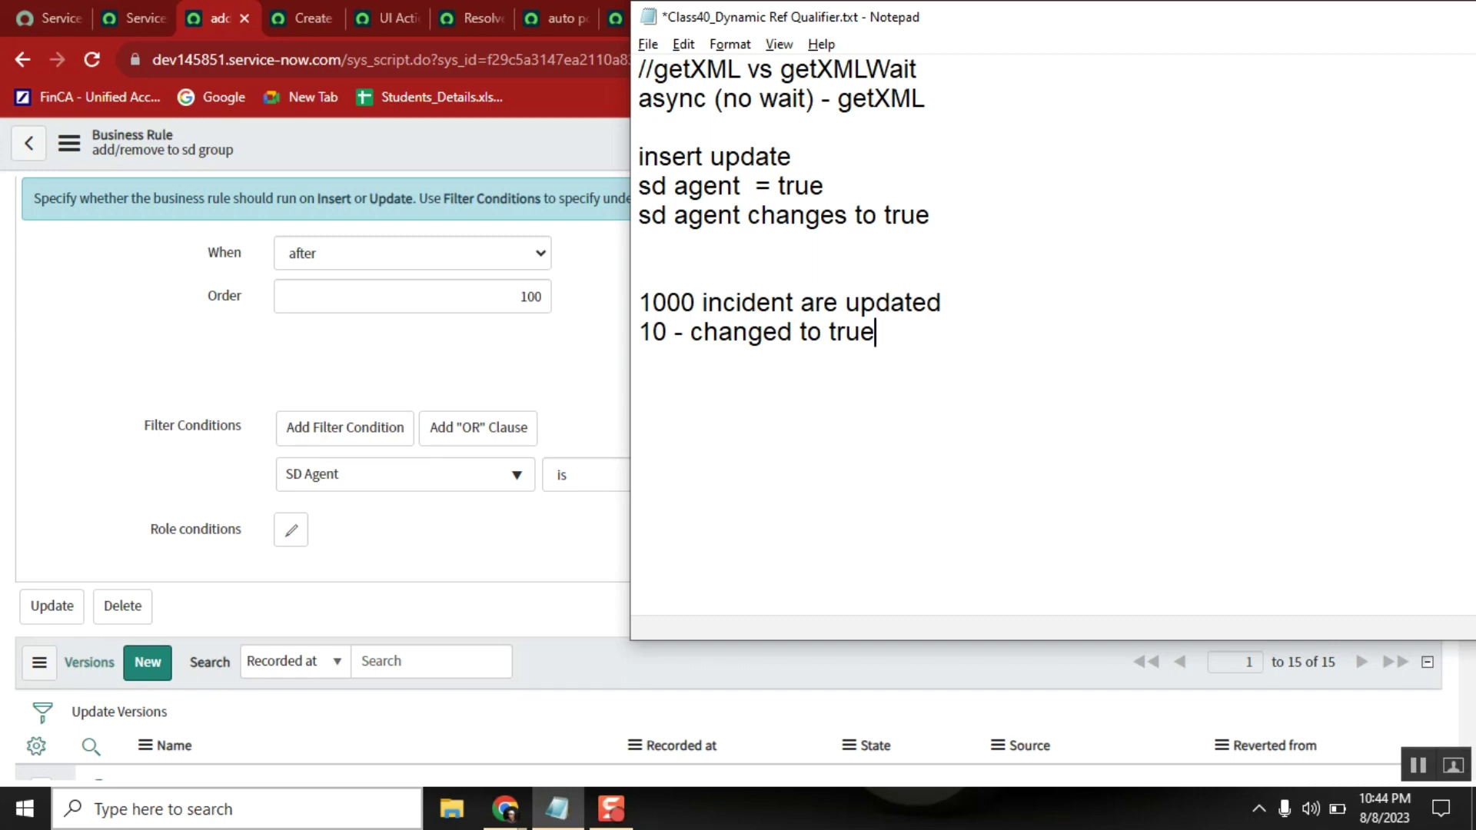
key("Return")
type("990")
Select the two sd agent condition lines, then clear the selection
left_click(963, 216)
key("shift+Up")
key("shift+Up")
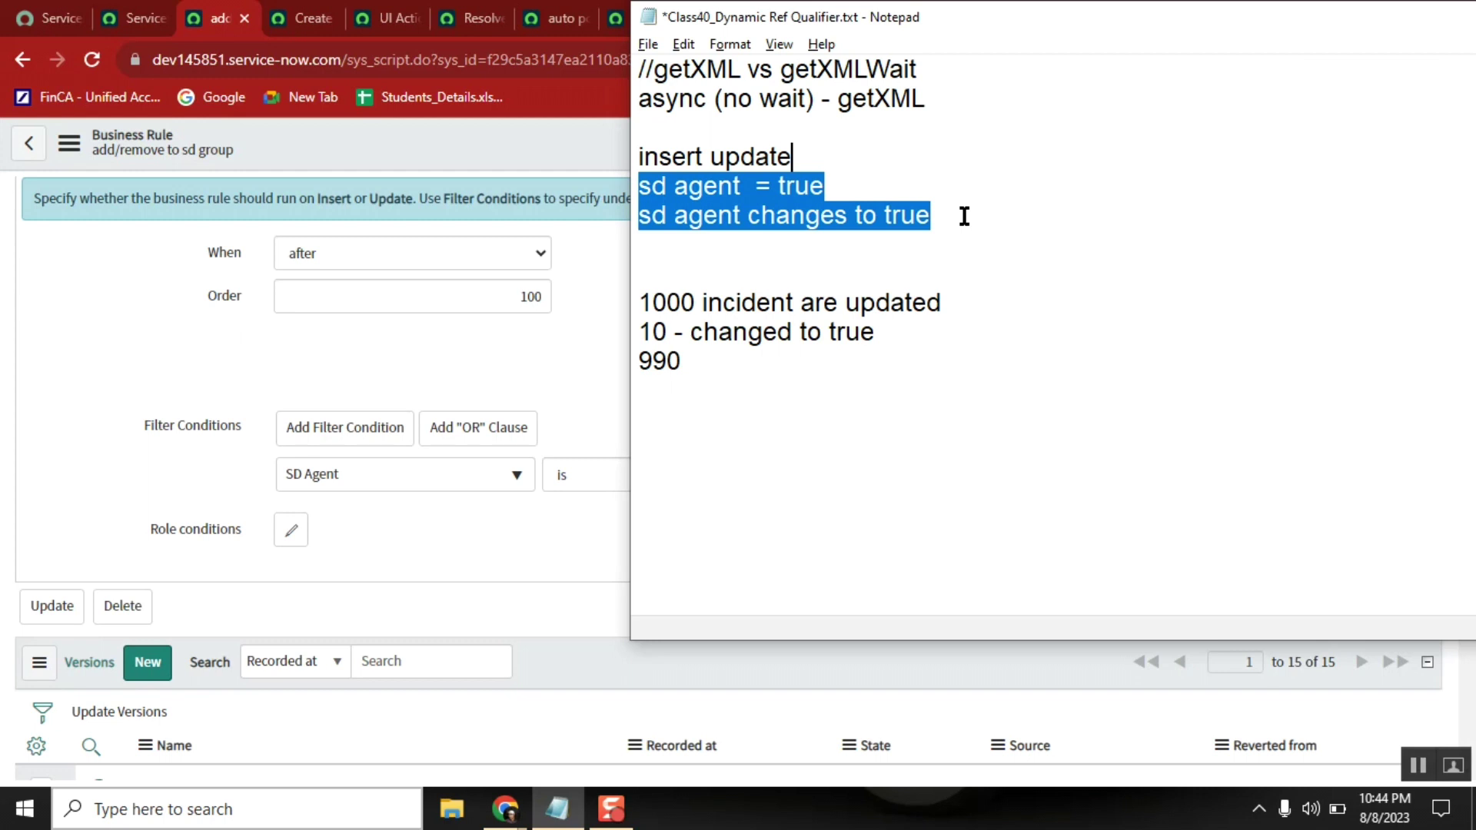
key("shift+Down")
key("shift+Up")
key("Up")
key("Up")
key("Up")
key("Up")
key("Up")
key("Up")
key("Up")
key("Up")
key("Up")
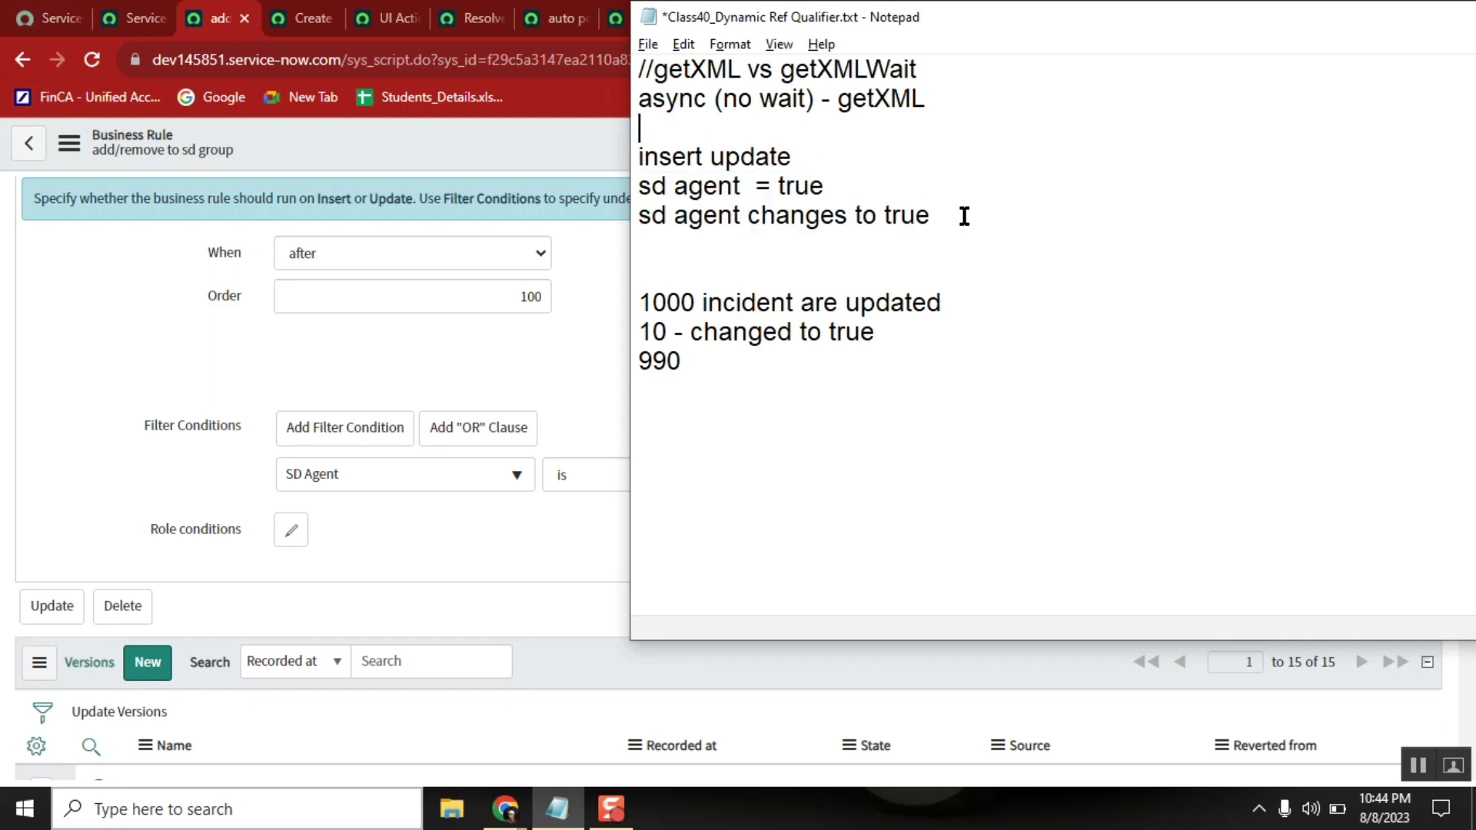